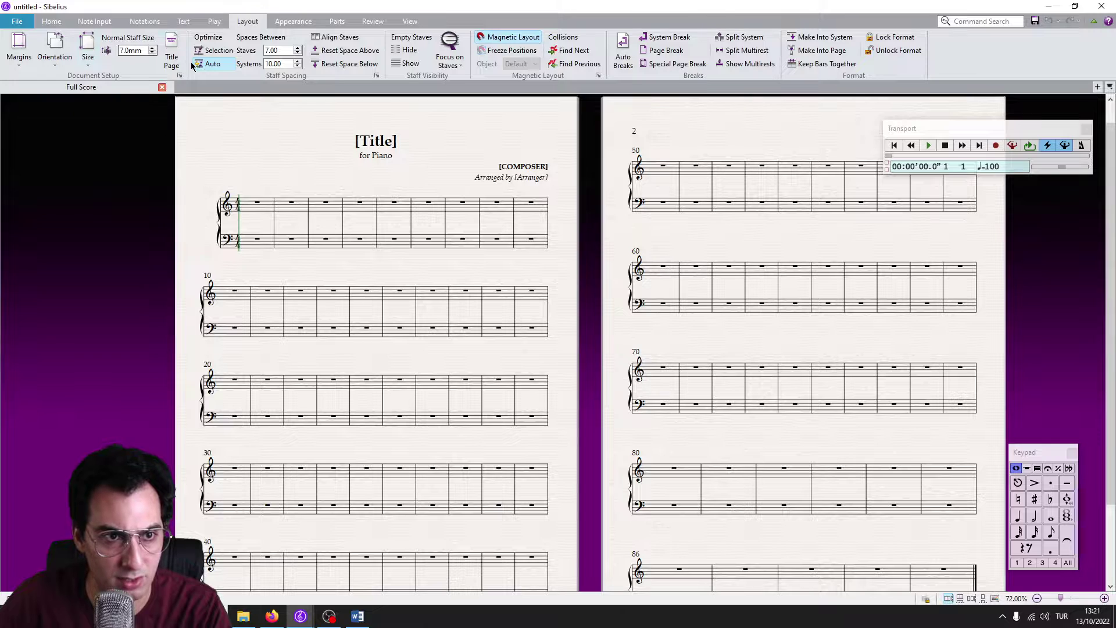
# Enter 4.5mm as the Normal Staff Size in Document Setup.
pyautogui.doubleClick(131, 50)
pyautogui.write('4.5')
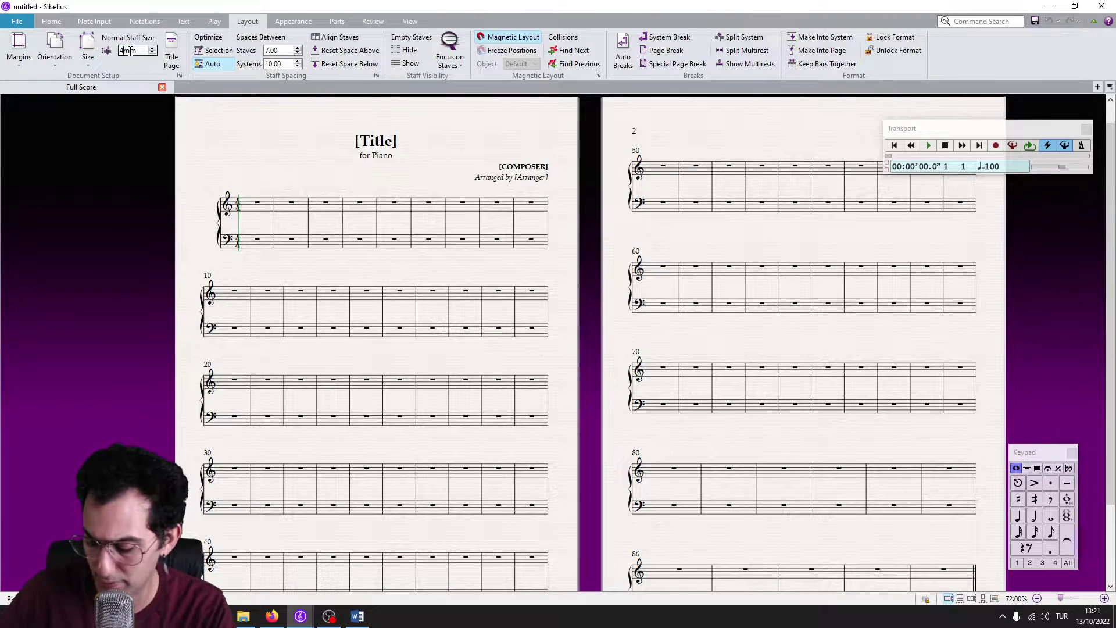
pyautogui.press('Return')
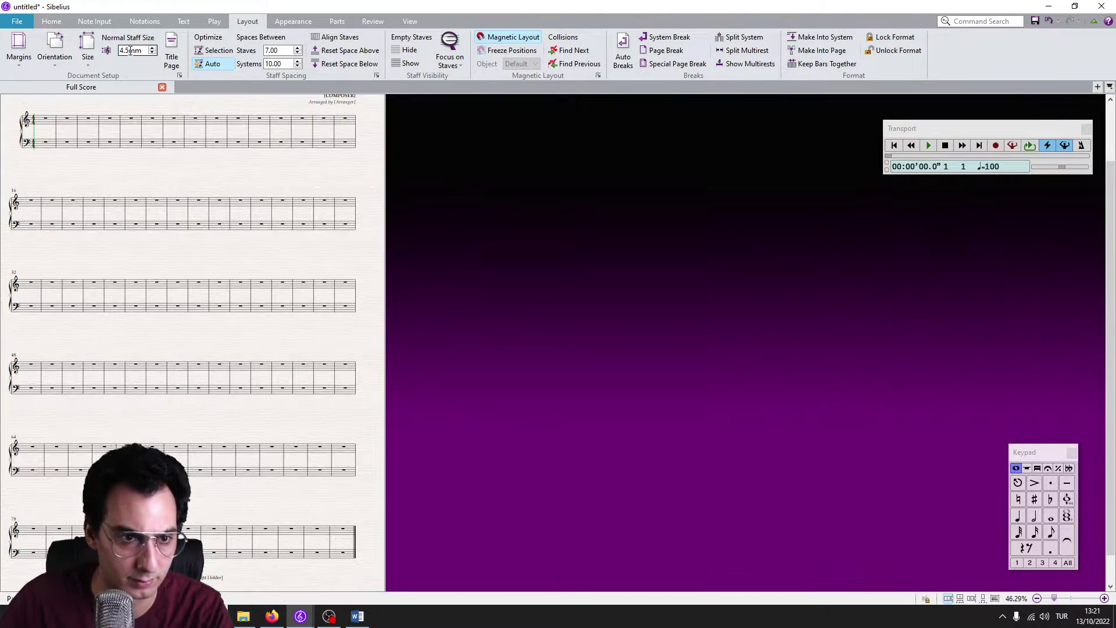
pyautogui.keyDown('ctrl'); pyautogui.scroll(-2, 418, 328); pyautogui.keyUp('ctrl')
pyautogui.keyDown('ctrl'); pyautogui.scroll(2, 418, 327); pyautogui.keyUp('ctrl')
pyautogui.scroll(-1, 415, 344)
pyautogui.keyDown('ctrl'); pyautogui.scroll(-1, 449, 303); pyautogui.keyUp('ctrl')
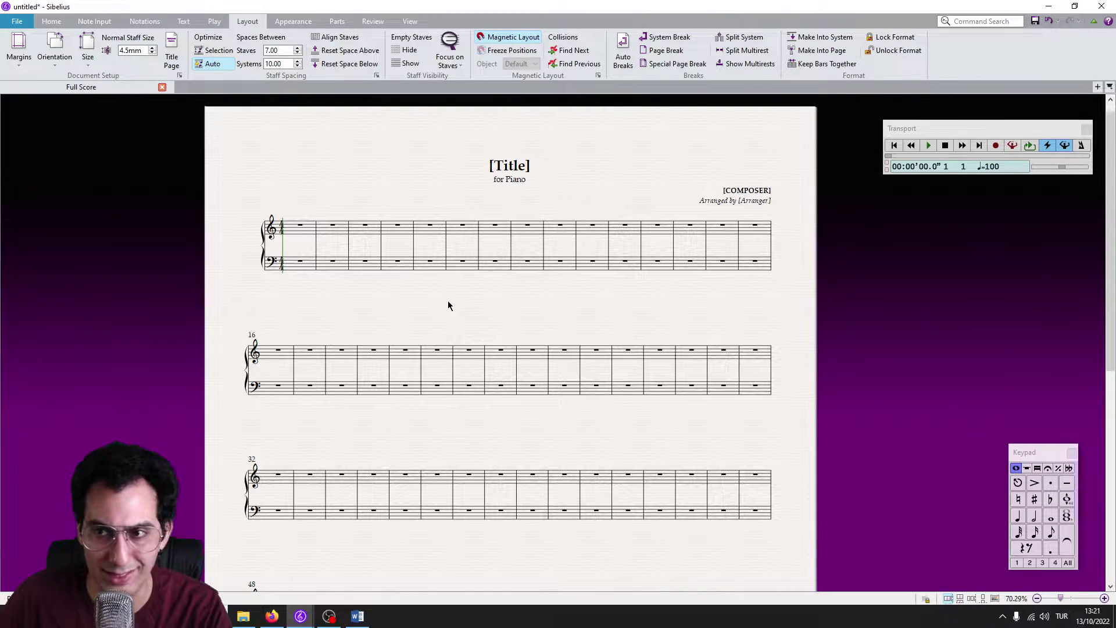
# Run Make Layout Uniform with 6 bars per system and no page breaks.
pyautogui.click(975, 20)
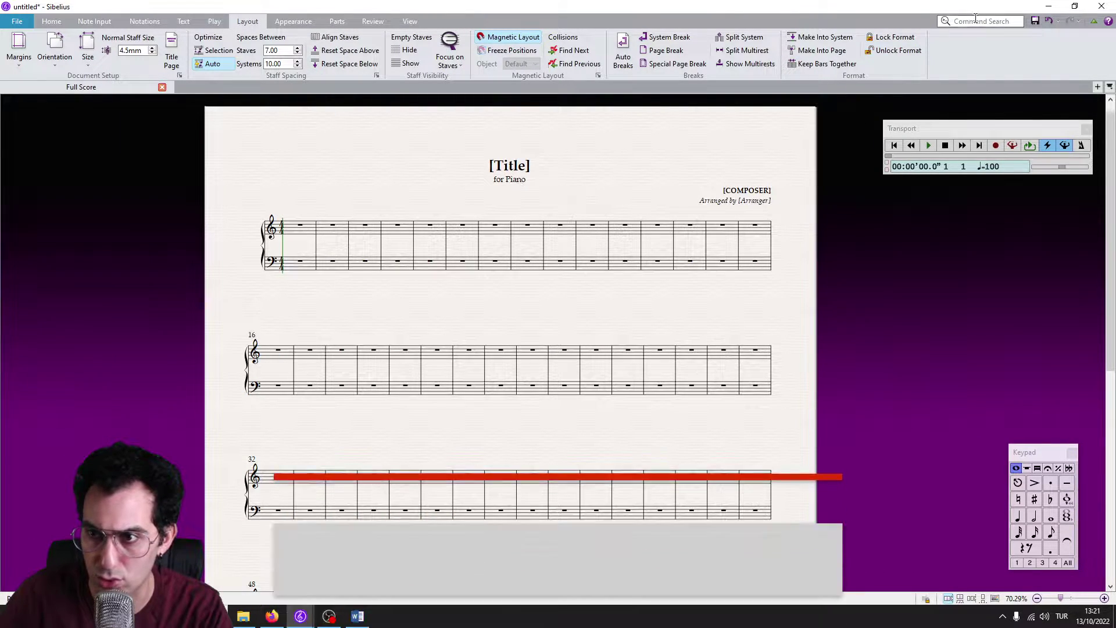
pyautogui.write('make layo')
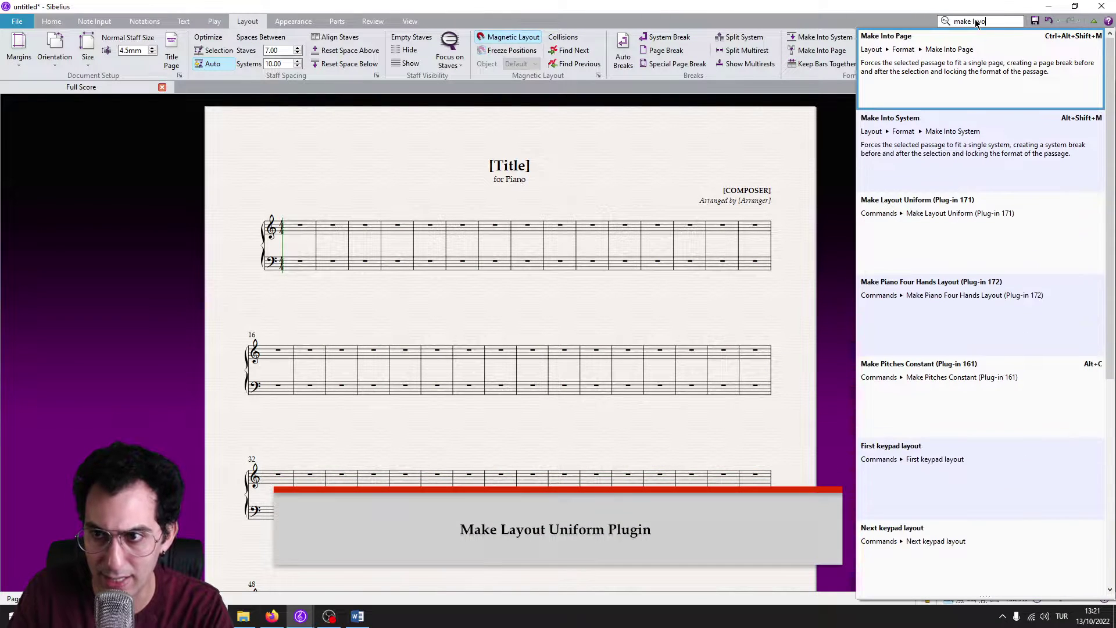
pyautogui.write('ut unifor')
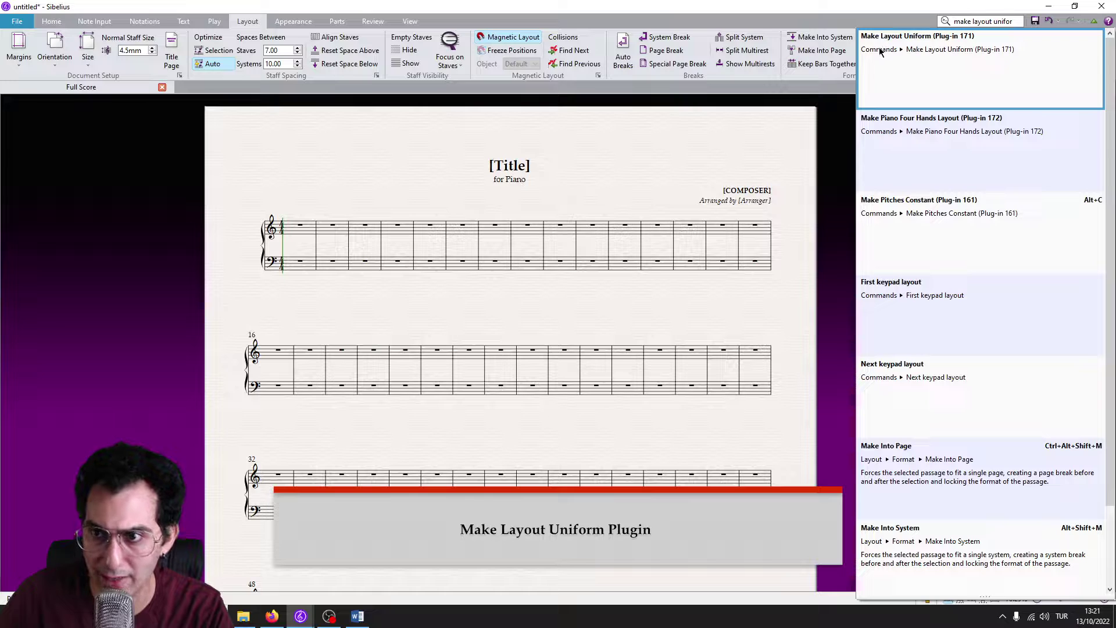
pyautogui.click(958, 58)
pyautogui.click(442, 283)
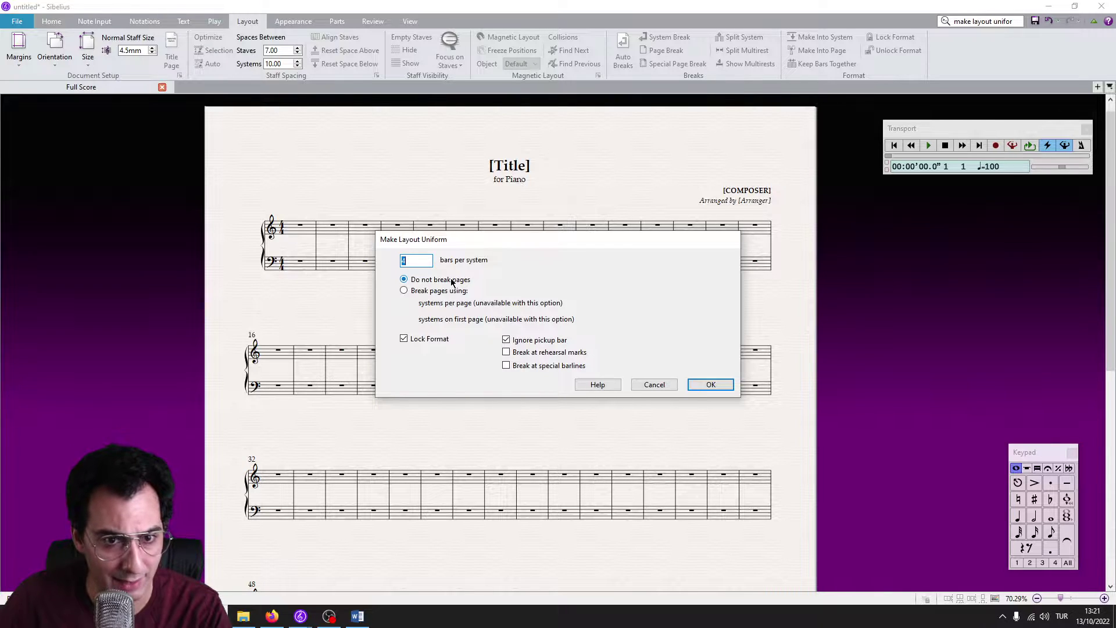
pyautogui.write('4')
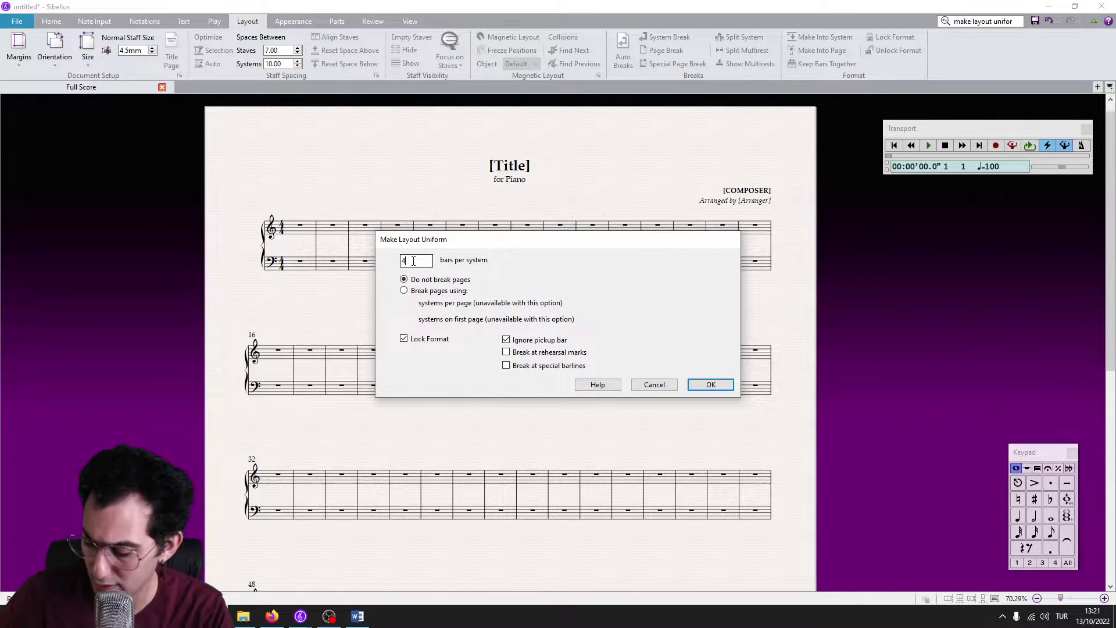
pyautogui.press('BackSpace')
pyautogui.write('8')
pyautogui.press('BackSpace')
pyautogui.write('6')
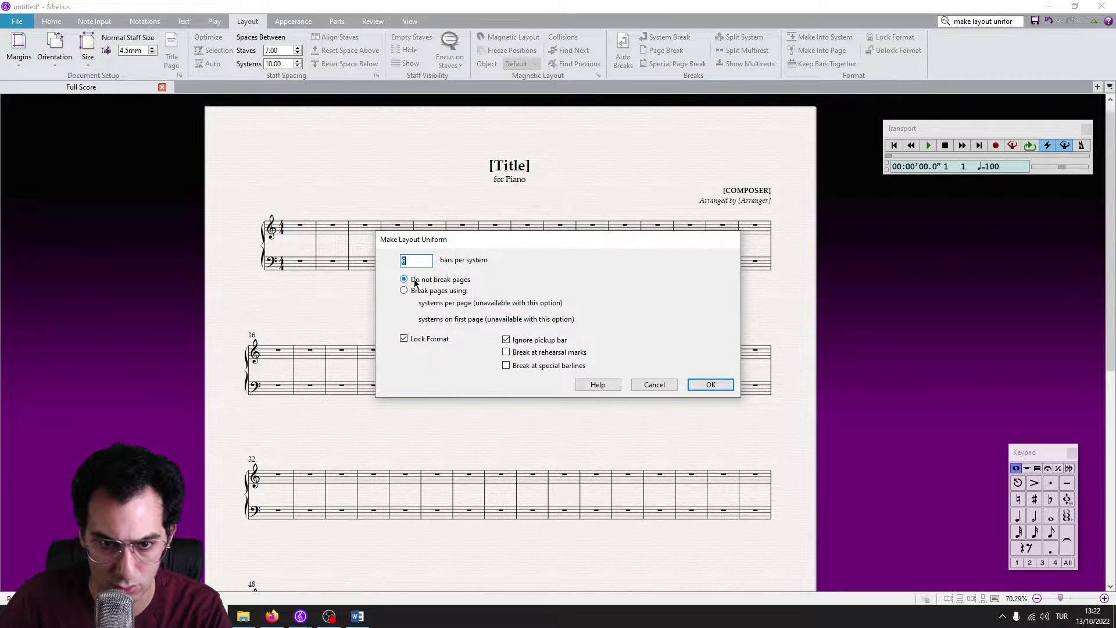
pyautogui.click(708, 383)
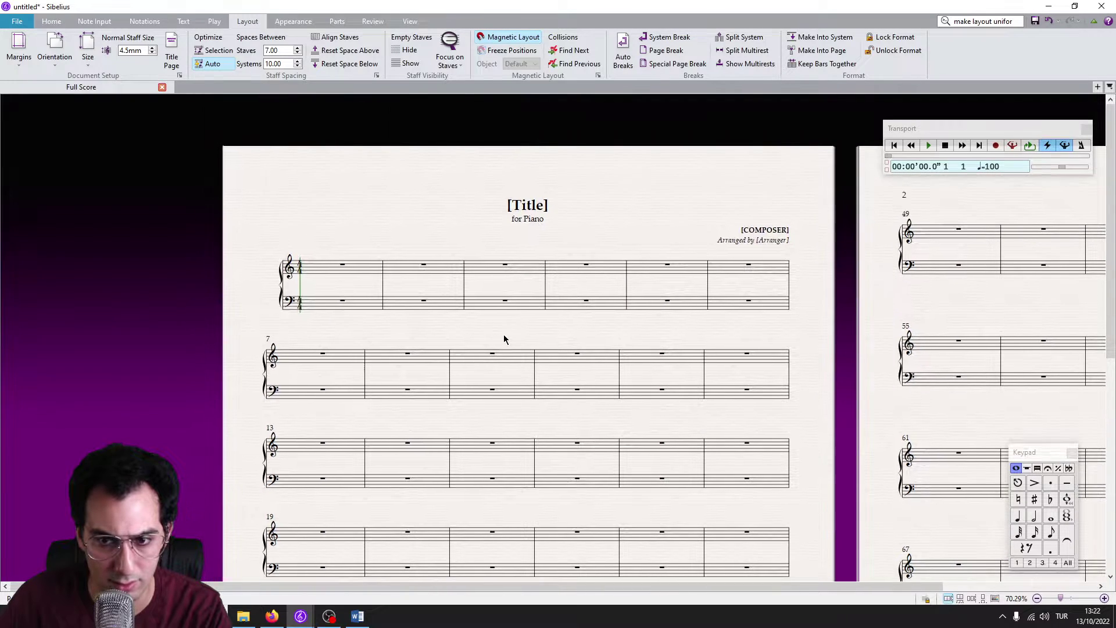
pyautogui.keyDown('ctrl'); pyautogui.scroll(-3, 503, 337); pyautogui.keyUp('ctrl')
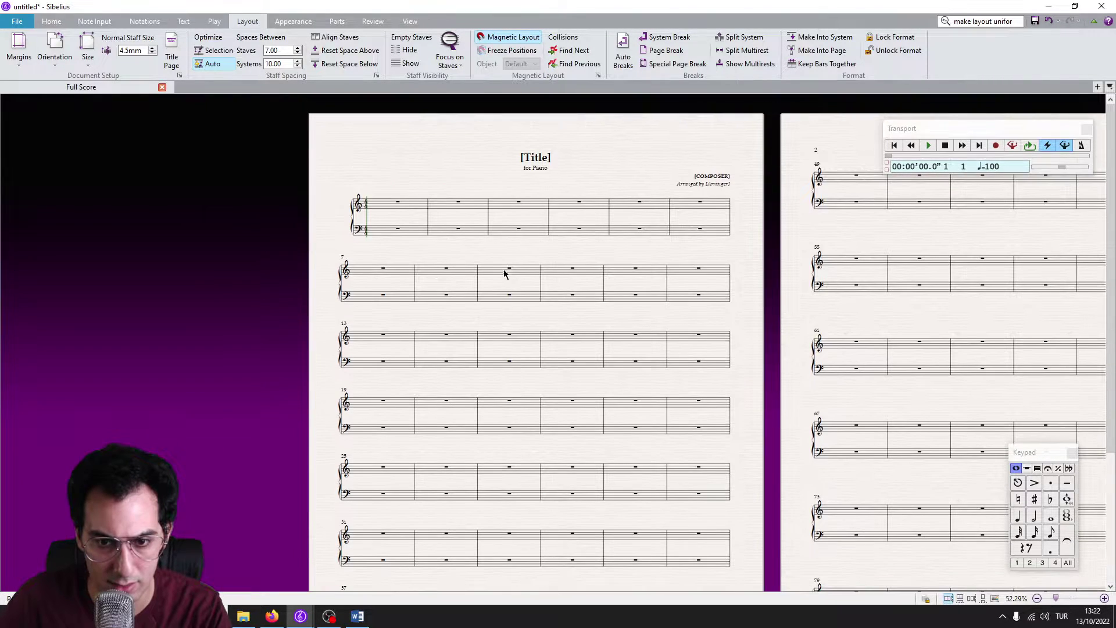
pyautogui.keyDown('ctrl'); pyautogui.scroll(3, 503, 270); pyautogui.keyUp('ctrl')
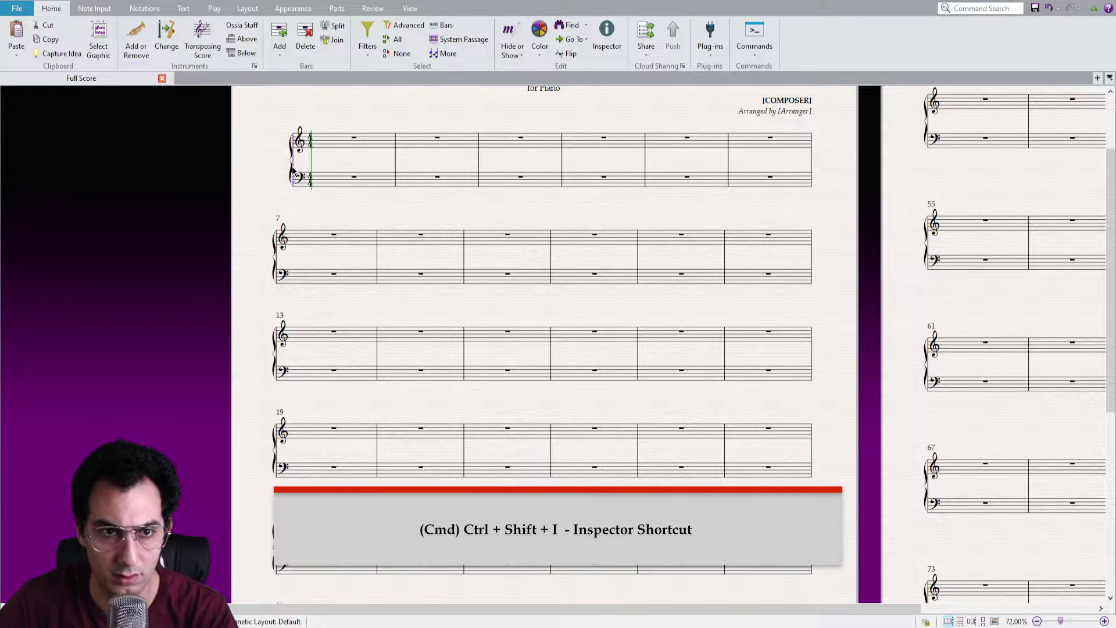
# Set the first system's opening barline Gap before bar to 0 in the Inspector.
pyautogui.hotkey('ctrl', 'shift', 'i')
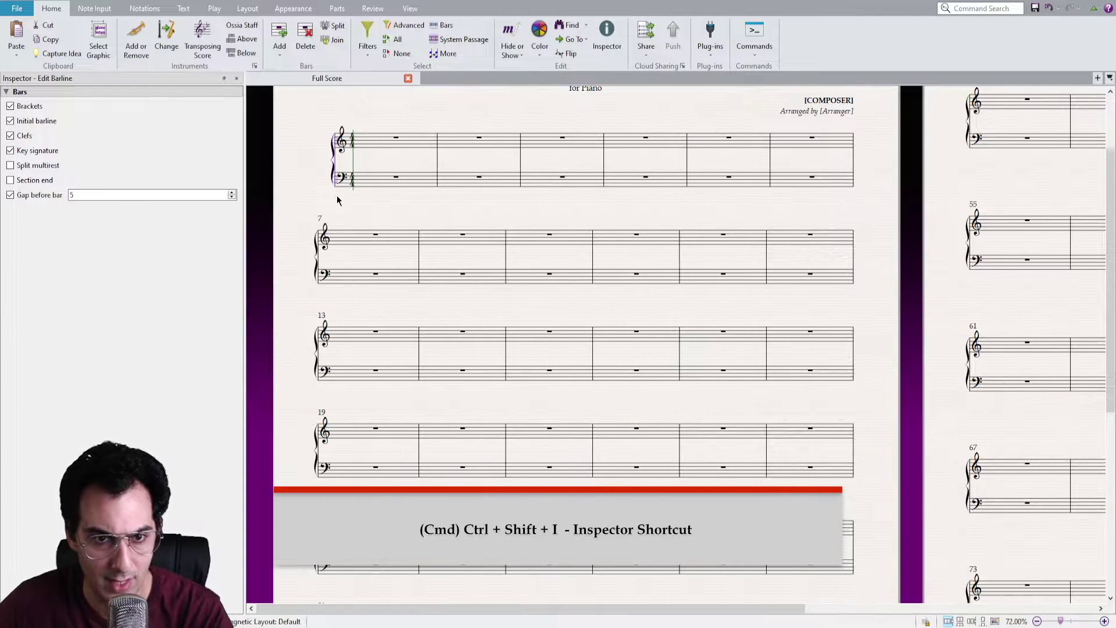
pyautogui.click(101, 194)
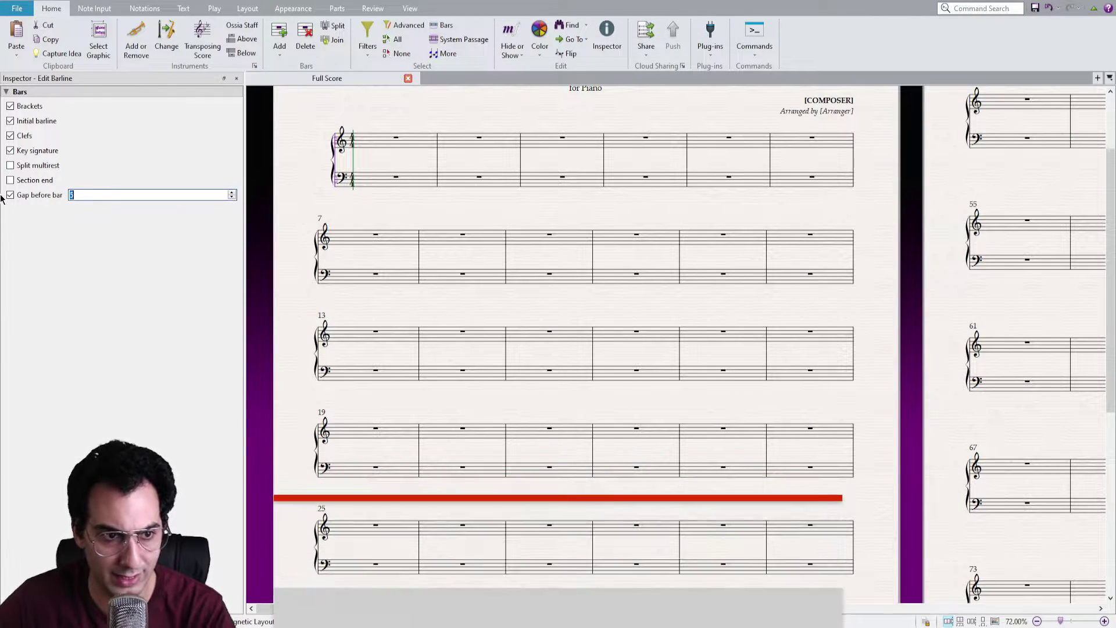
pyautogui.write('0')
pyautogui.press('Return')
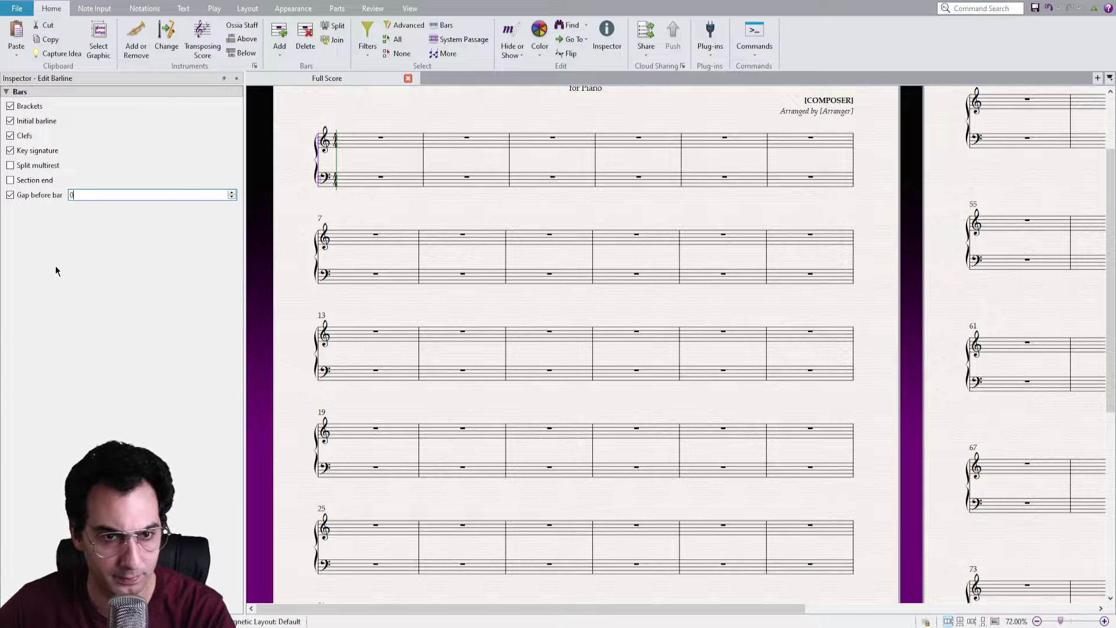
pyautogui.scroll(2, 355, 227)
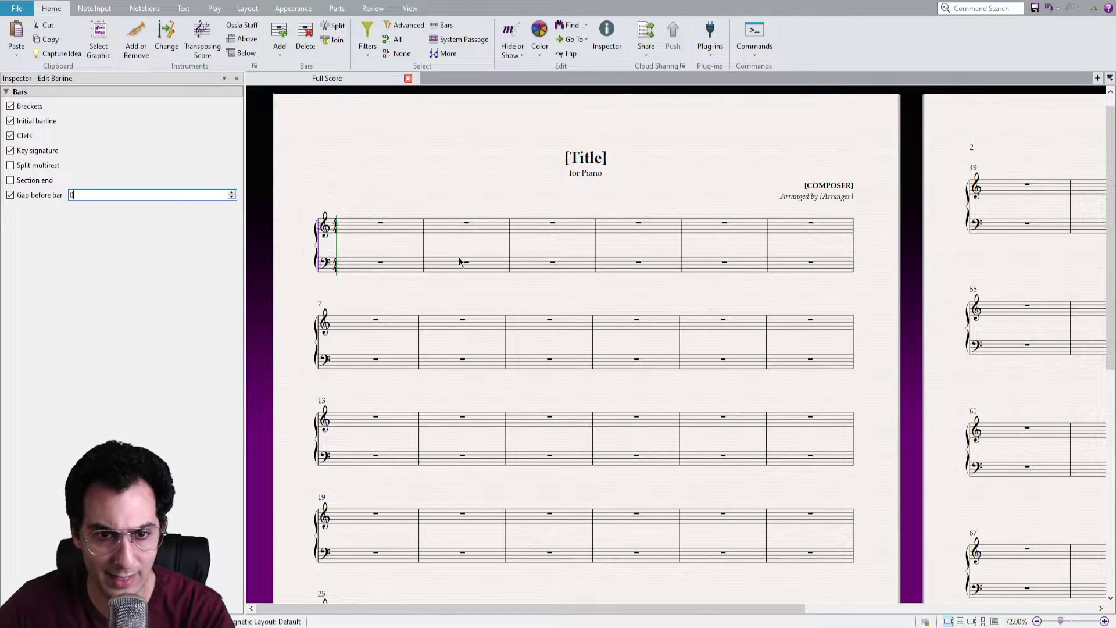
pyautogui.hotkey('ctrl', 'alt', 'i')
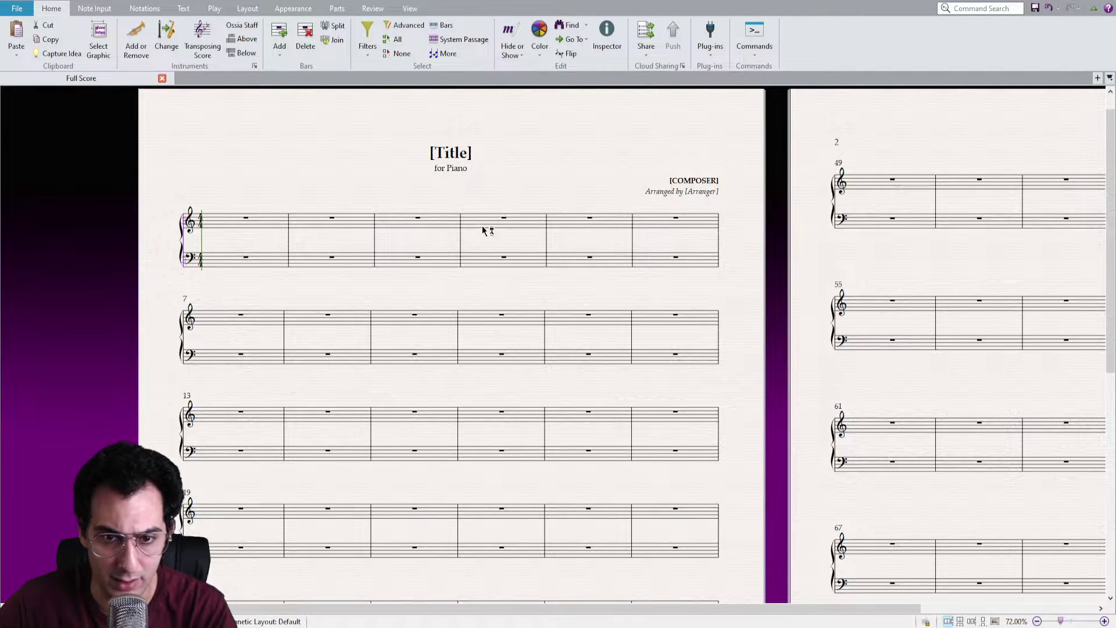
# Select the barline in the middle of the top system.
pyautogui.click(463, 222)
pyautogui.click(426, 224)
pyautogui.press('Right')
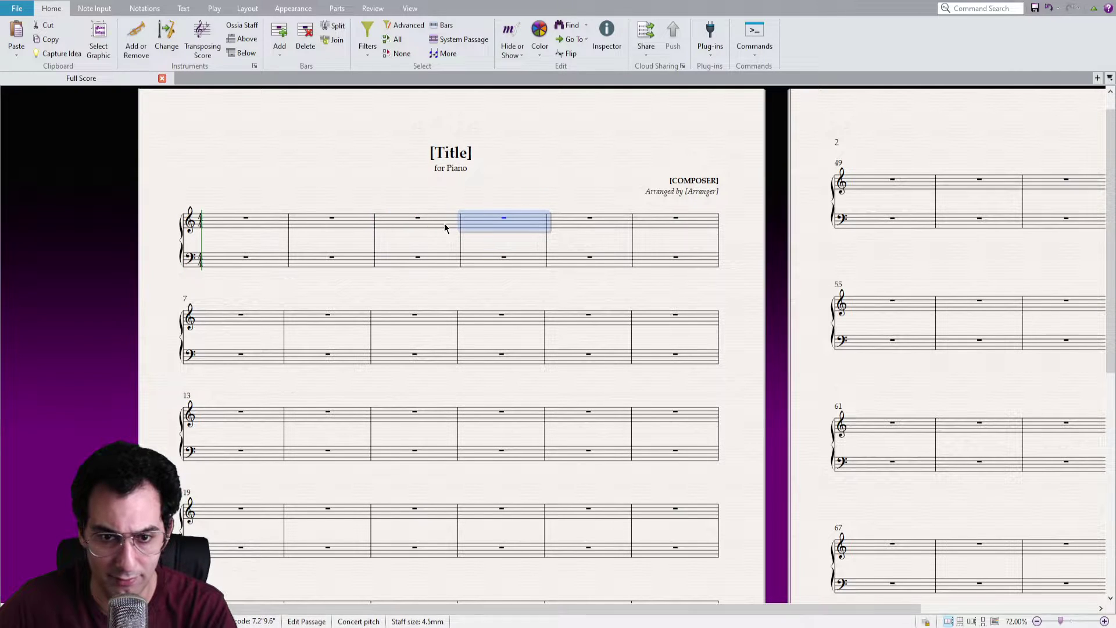
pyautogui.click(443, 224)
pyautogui.click(471, 224)
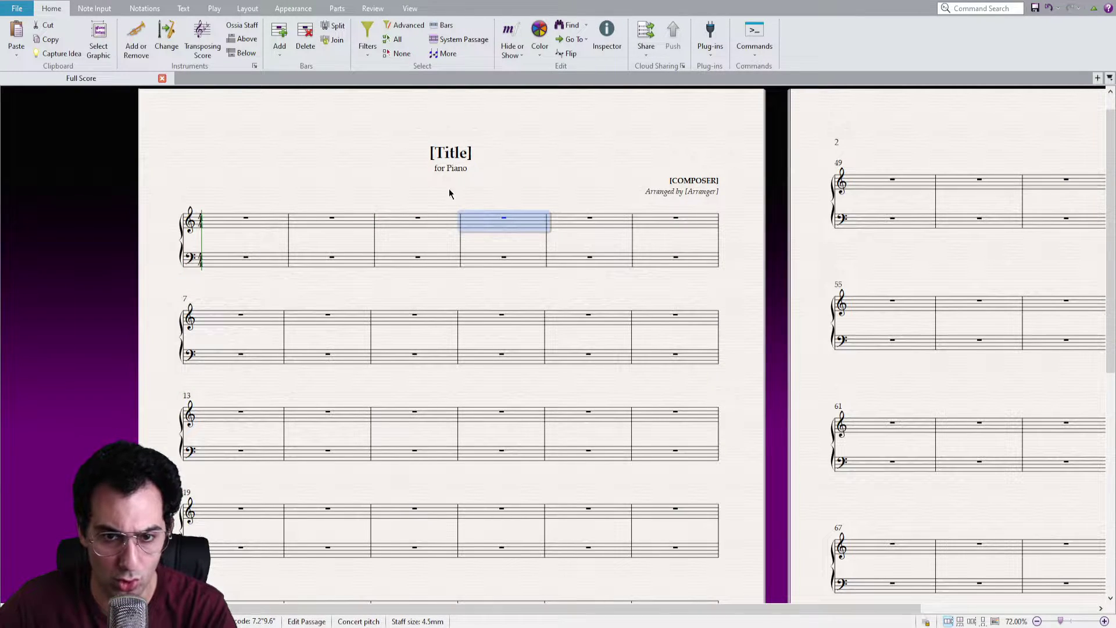
pyautogui.click(546, 233)
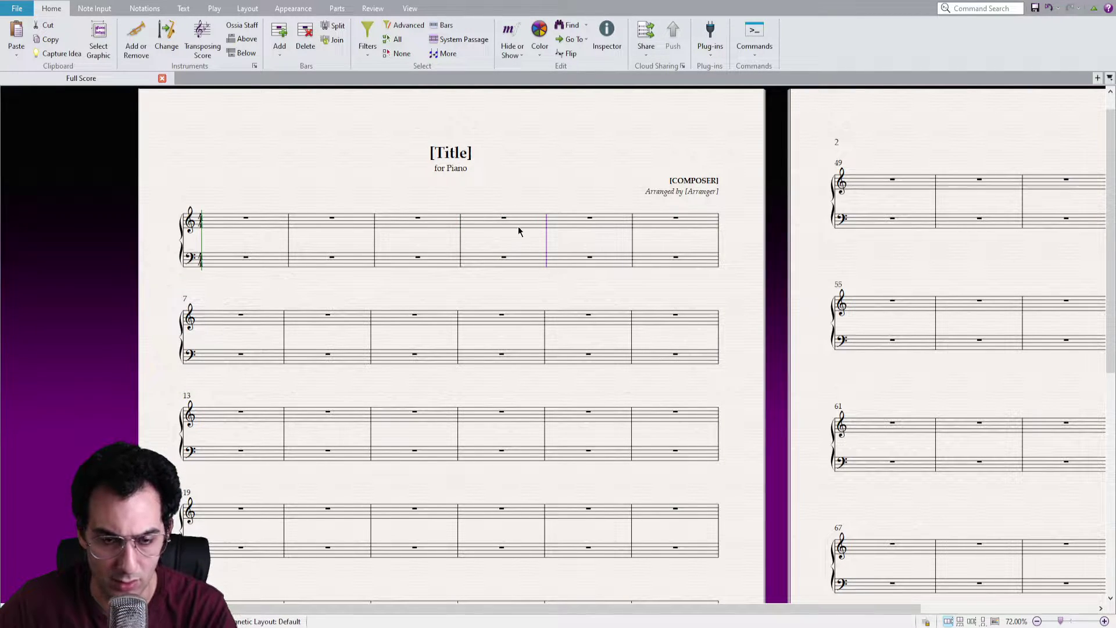
# Set the selected barline's Gap before bar to 7 in the Inspector.
pyautogui.hotkey('ctrl', 'alt', 'i')
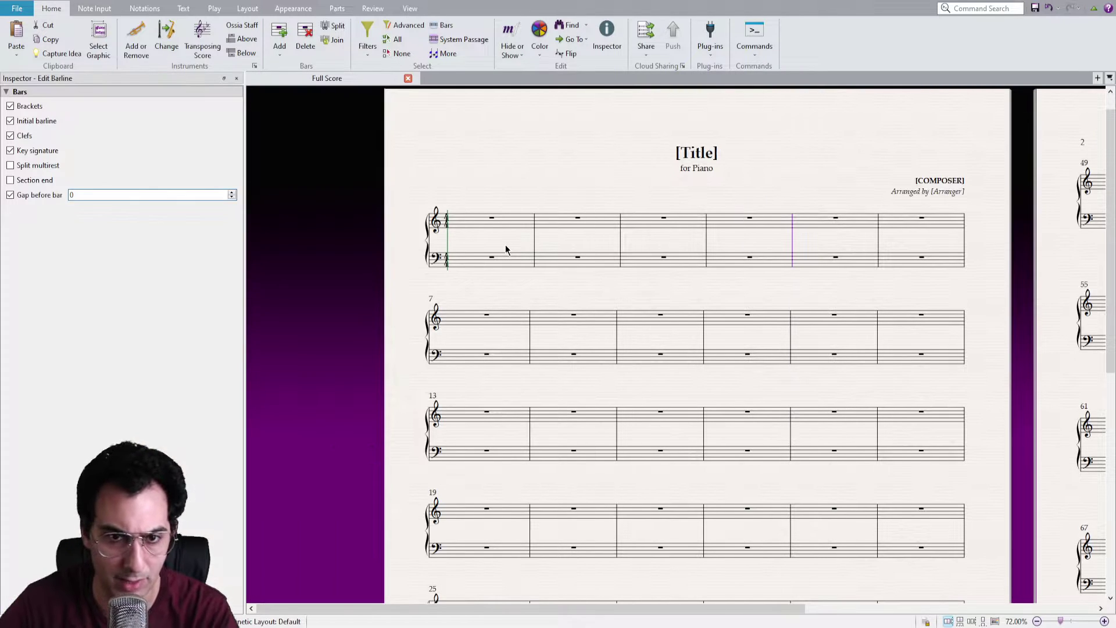
pyautogui.hscroll(3, 505, 245)
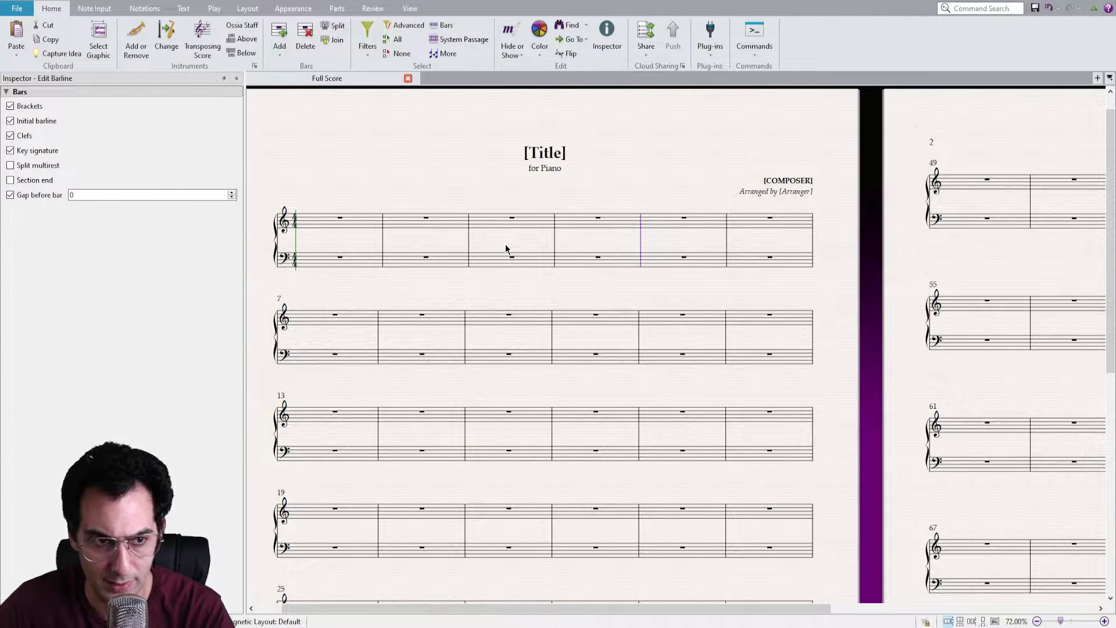
pyautogui.doubleClick(120, 194)
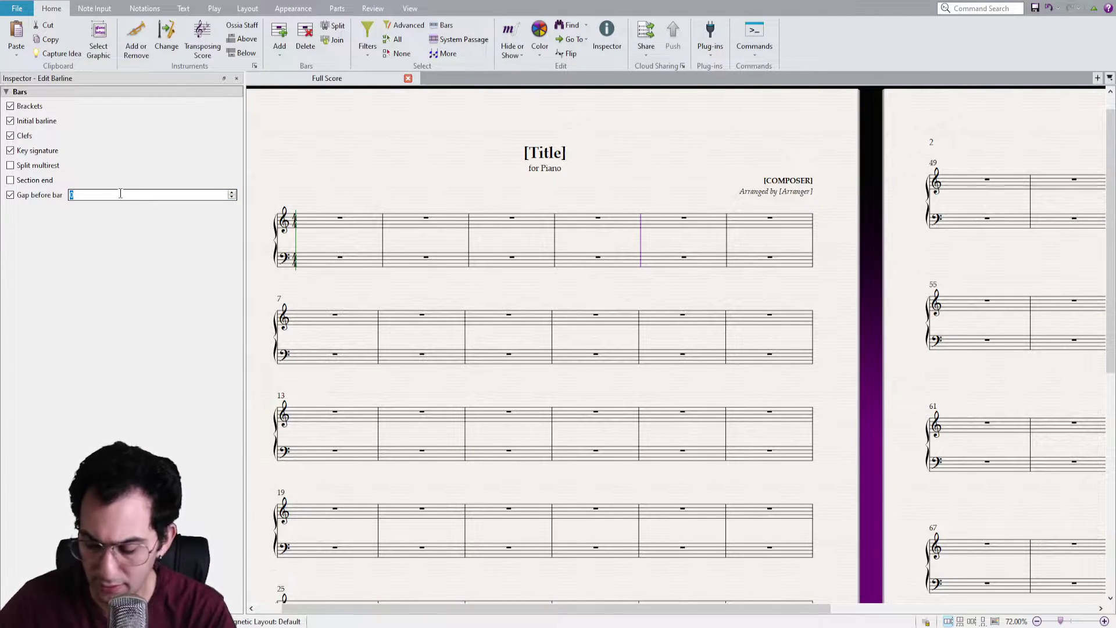
pyautogui.write('7')
pyautogui.press('Return')
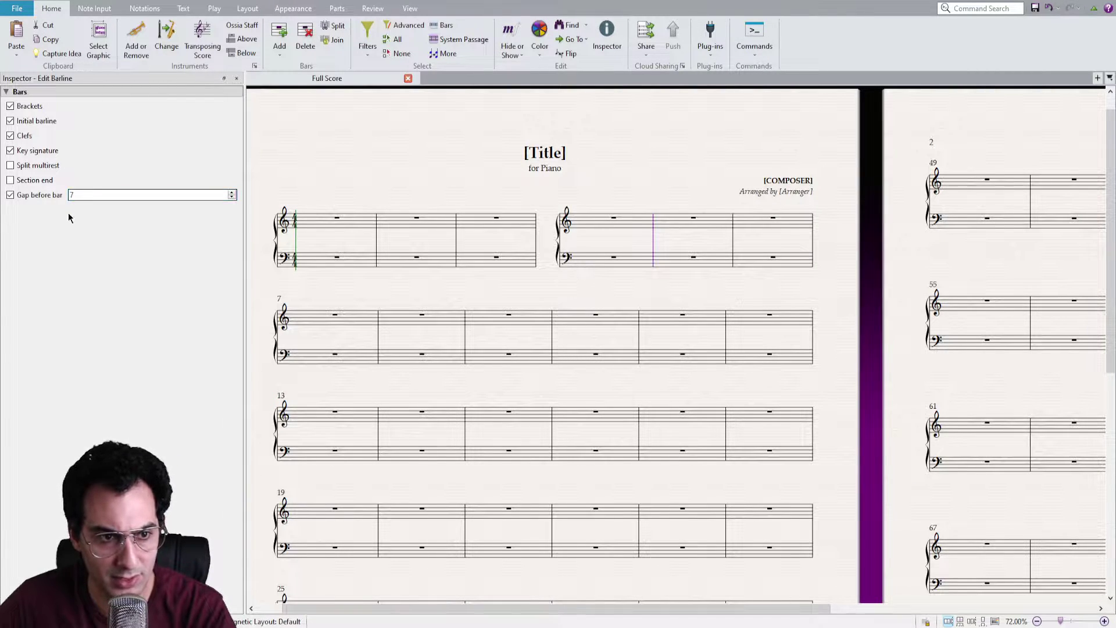
# Add the matching mid-system barlines in systems 13 and 19 to the selection.
pyautogui.click(247, 9)
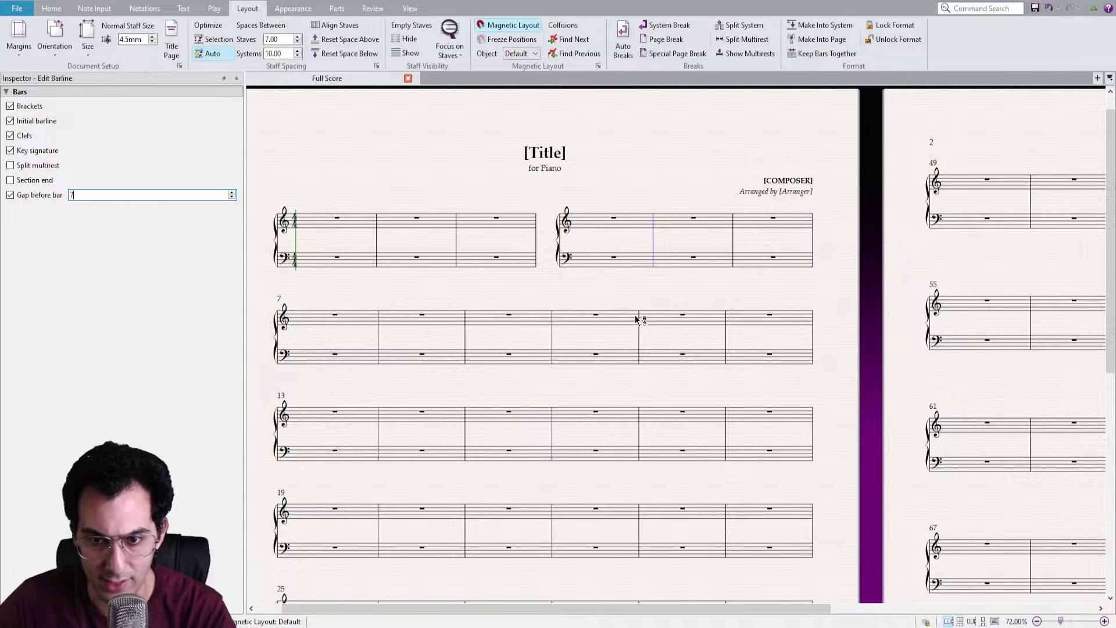
pyautogui.keyDown('ctrl'); pyautogui.click(640, 425); pyautogui.keyUp('ctrl')
pyautogui.keyDown('ctrl'); pyautogui.click(640, 528); pyautogui.keyUp('ctrl')
pyautogui.scroll(-2, 645, 499)
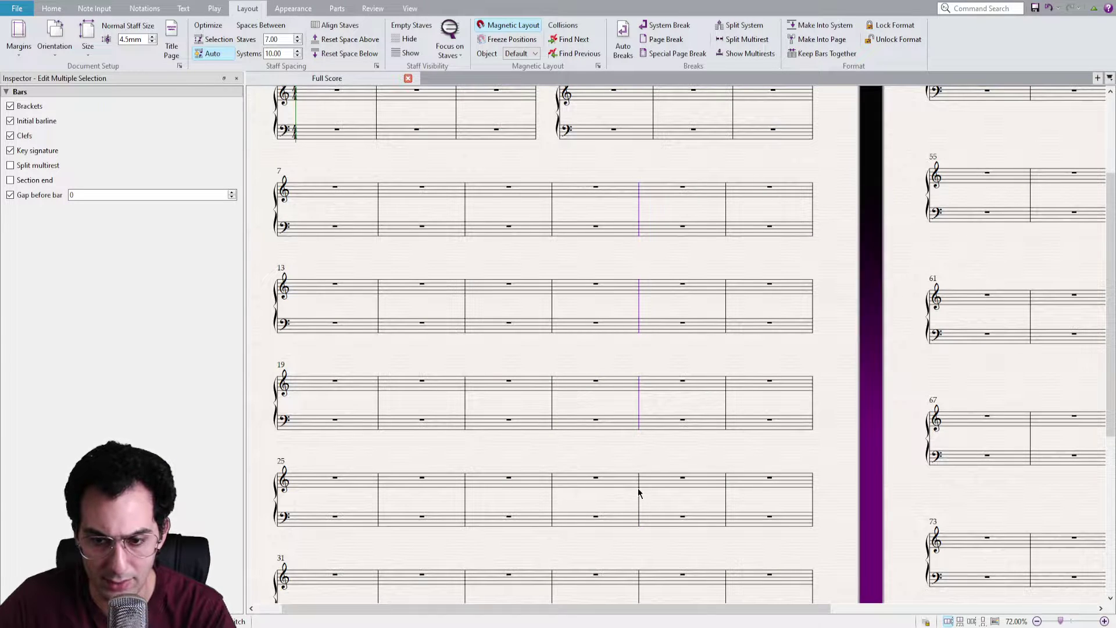
pyautogui.scroll(2, 637, 488)
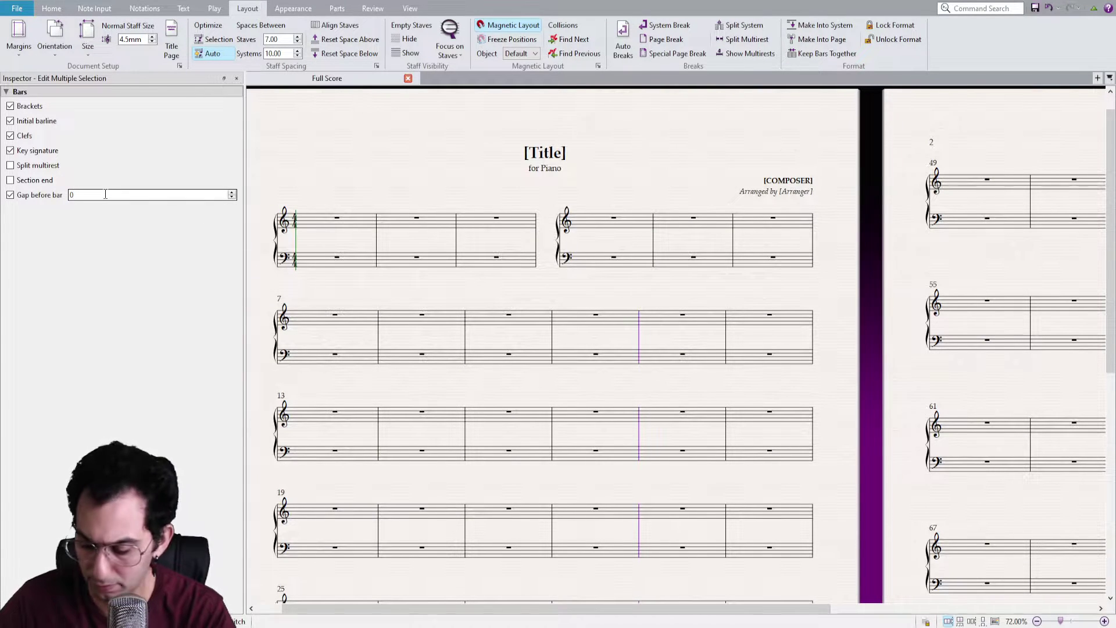
pyautogui.write('7')
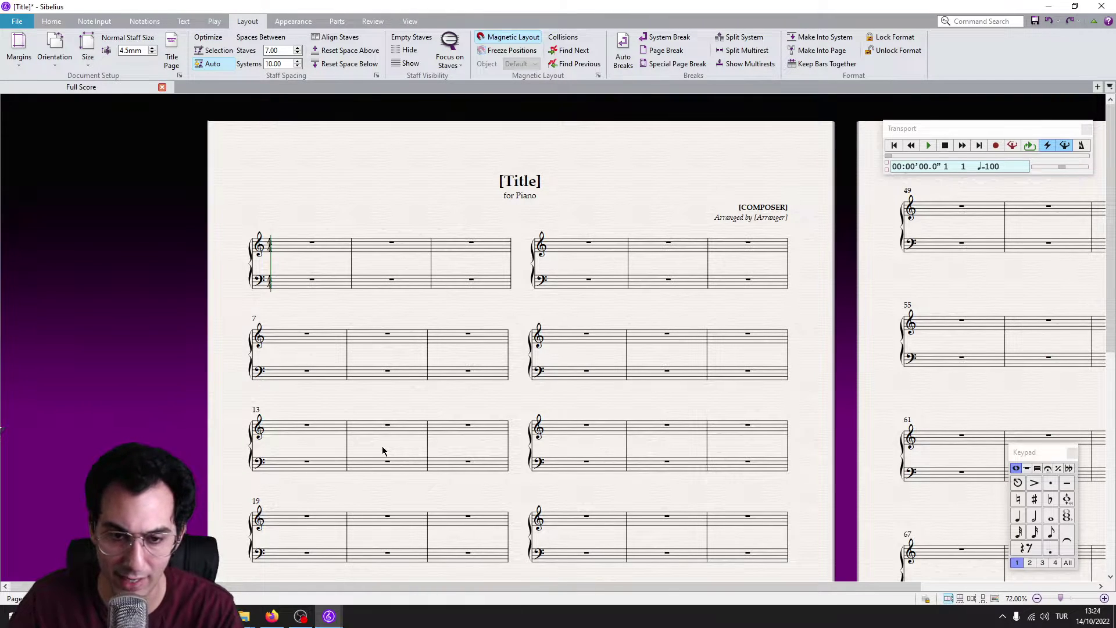
pyautogui.moveTo(329, 617)
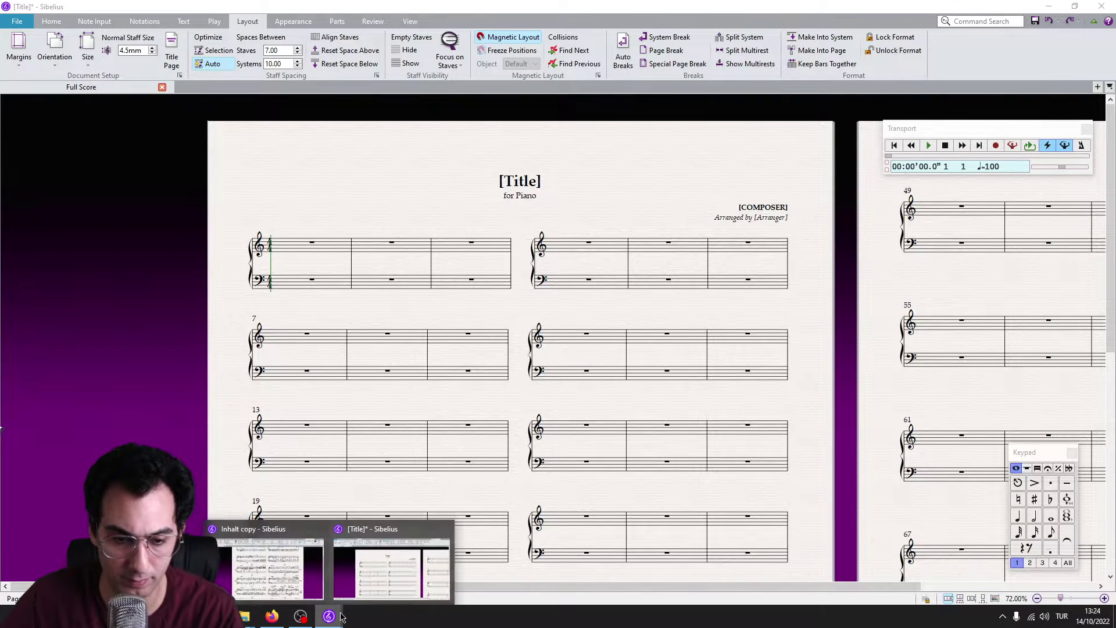
# Paste the two opening bars from the Inhalt copy score into bar 1 of the contents score.
pyautogui.click(301, 562)
pyautogui.scroll(3, 402, 408)
pyautogui.click(335, 216)
pyautogui.keyDown('shift'); pyautogui.click(481, 258); pyautogui.keyUp('shift')
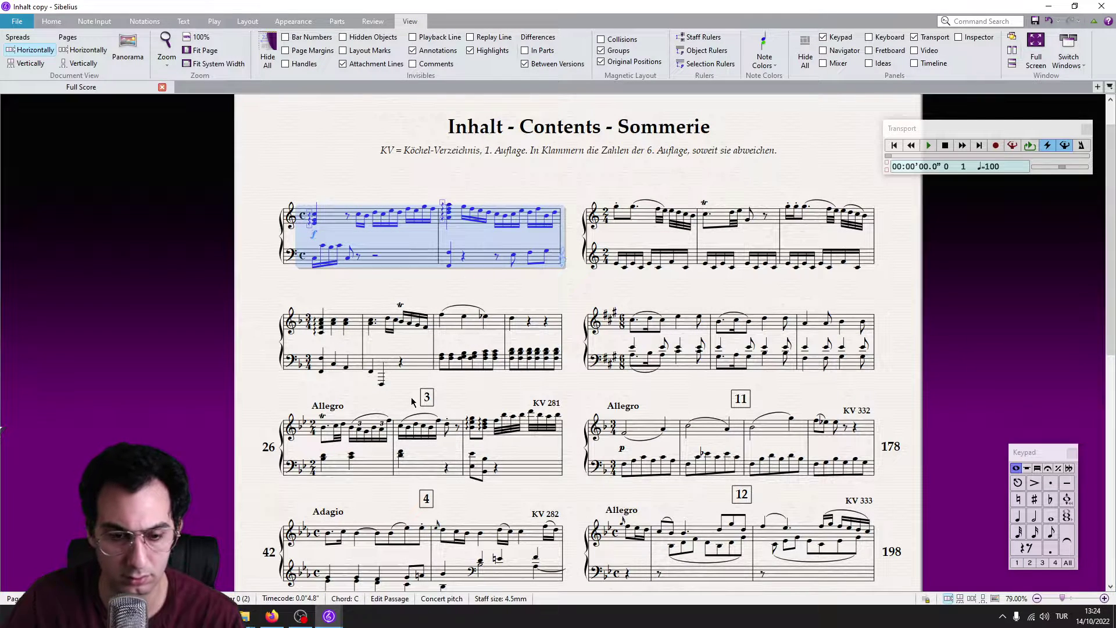
pyautogui.moveTo(329, 617)
pyautogui.click(384, 567)
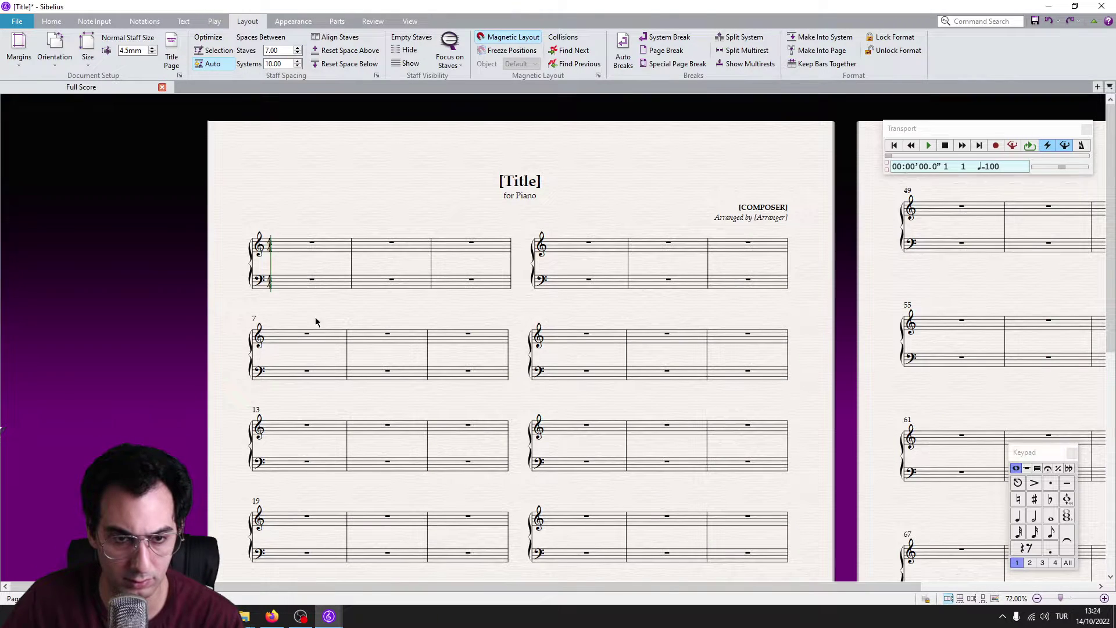
pyautogui.click(285, 247)
pyautogui.hotkey('ctrl', 'v')
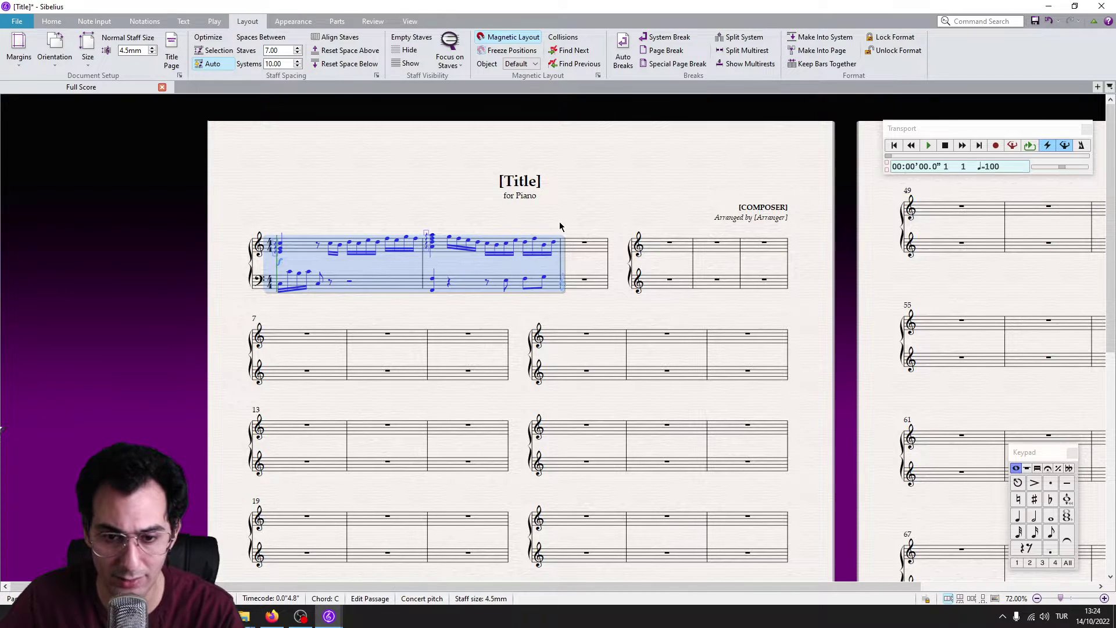
# Delete the empty bar following the pasted incipit.
pyautogui.click(575, 212)
pyautogui.click(576, 250)
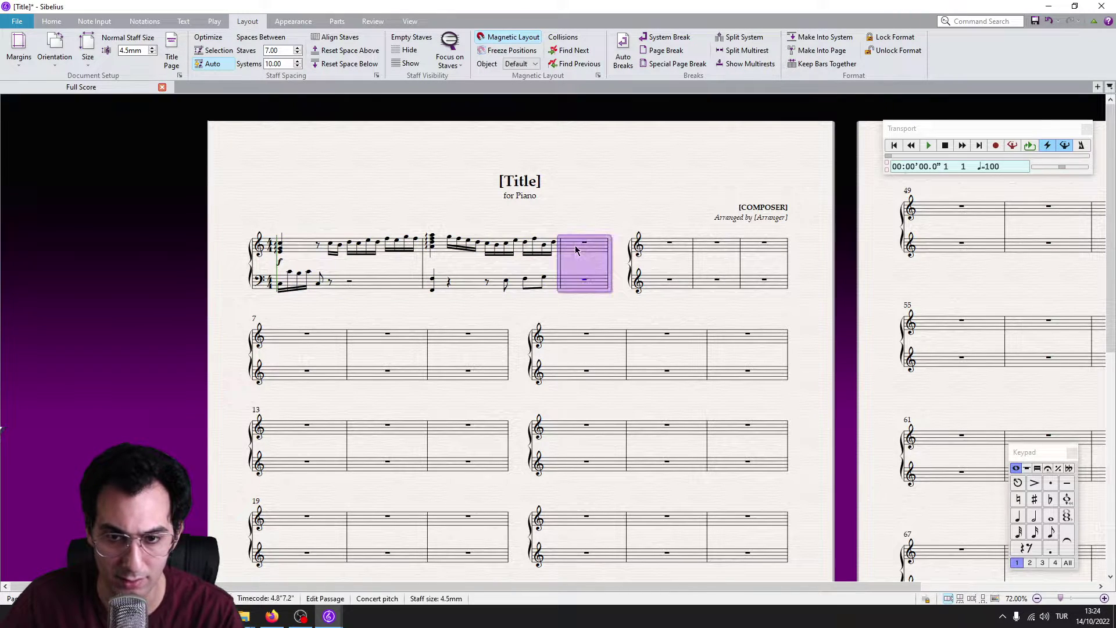
pyautogui.press('Delete')
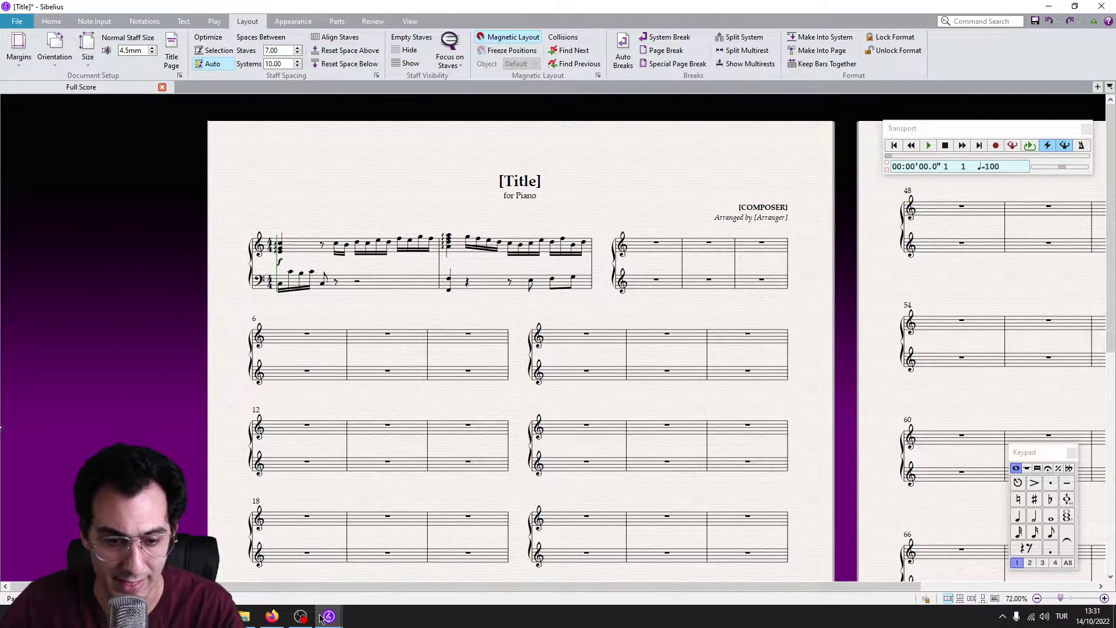
# Check the reference incipits, then add a 6/8 time signature to the empty bars.
pyautogui.click(268, 559)
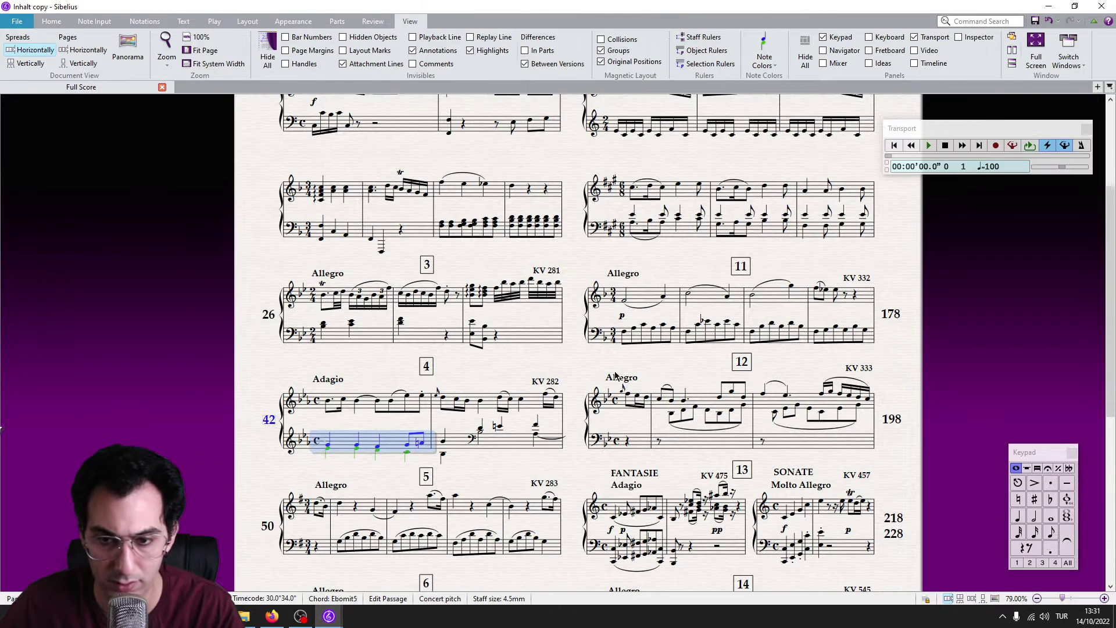
pyautogui.click(650, 188)
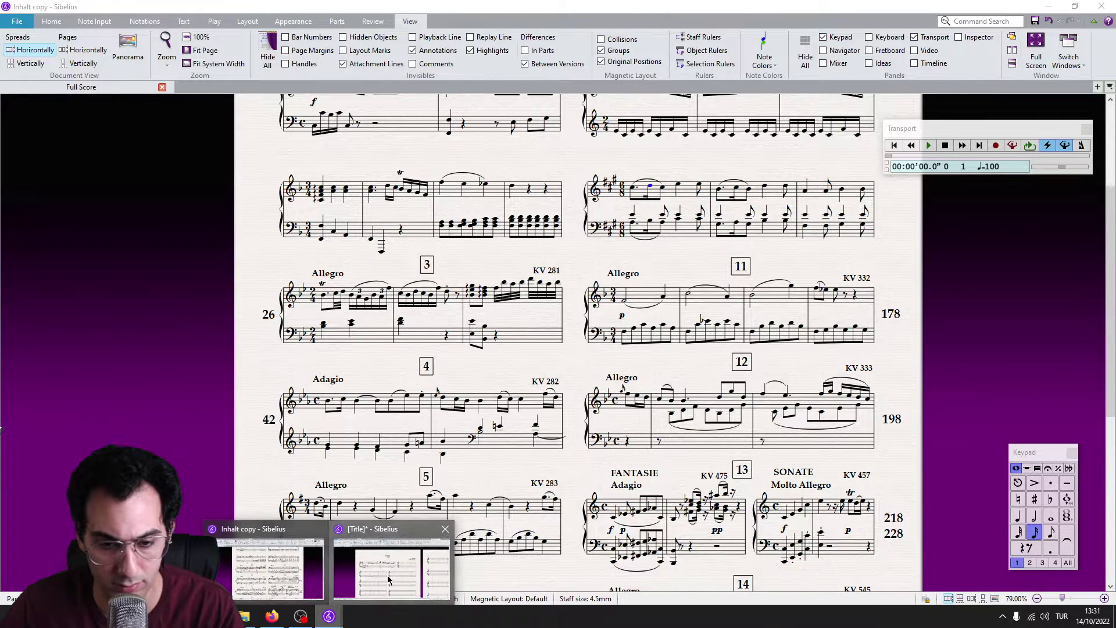
pyautogui.moveTo(328, 616)
pyautogui.click(388, 574)
pyautogui.press('t')
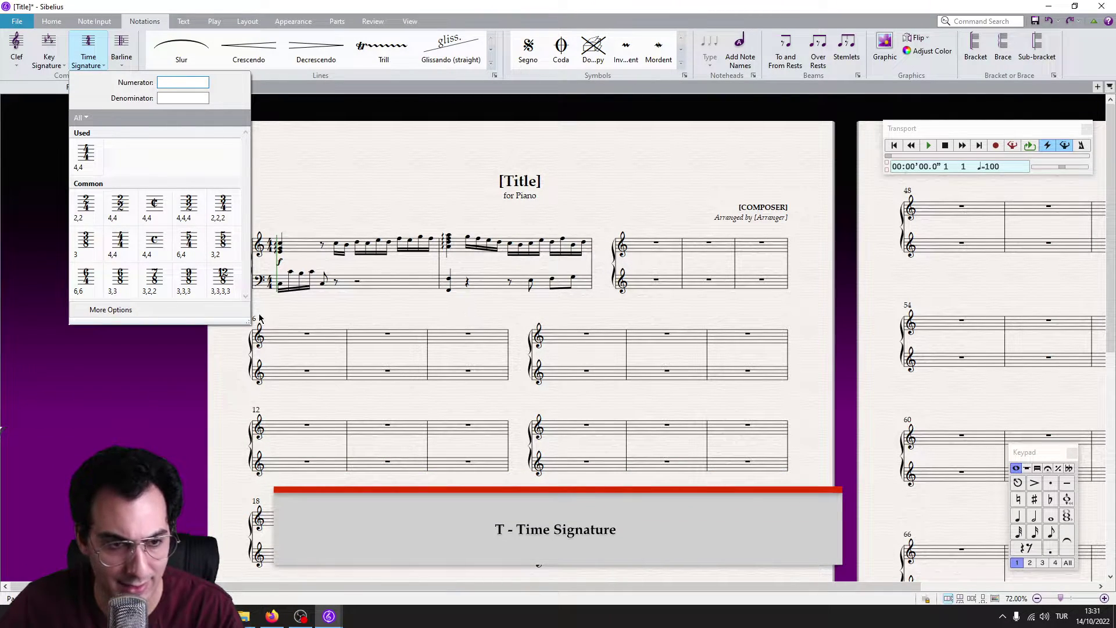
pyautogui.click(137, 312)
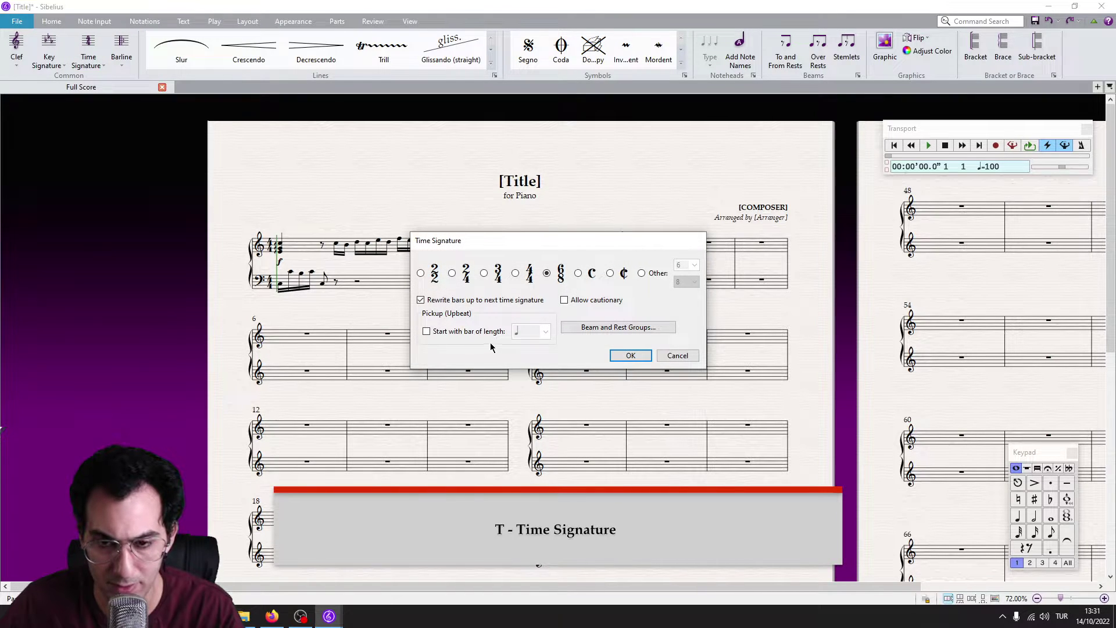
pyautogui.press('Return')
pyautogui.click(565, 314)
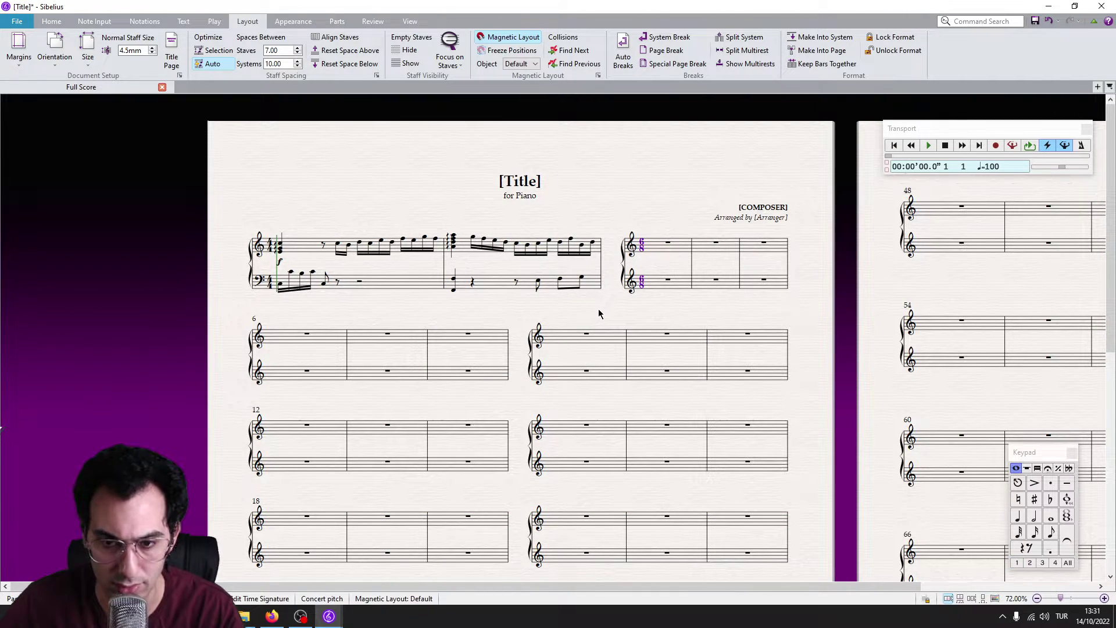
# Add a hidden A major key signature to the empty bars after the first incipit.
pyautogui.click(421, 321)
pyautogui.press('k')
pyautogui.press('k')
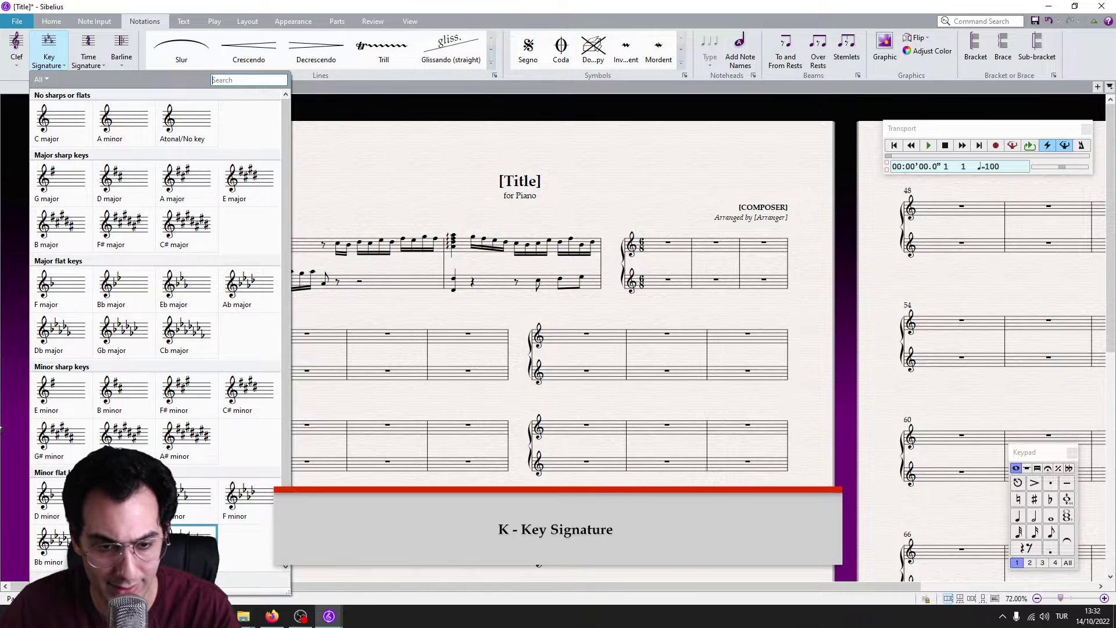
pyautogui.click(226, 581)
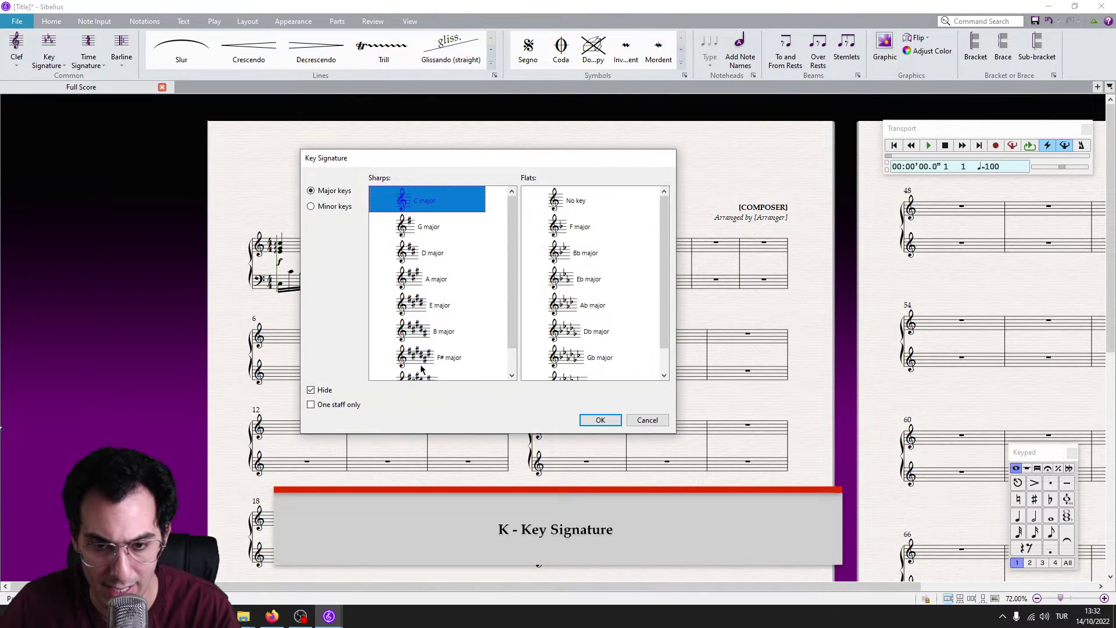
pyautogui.click(442, 281)
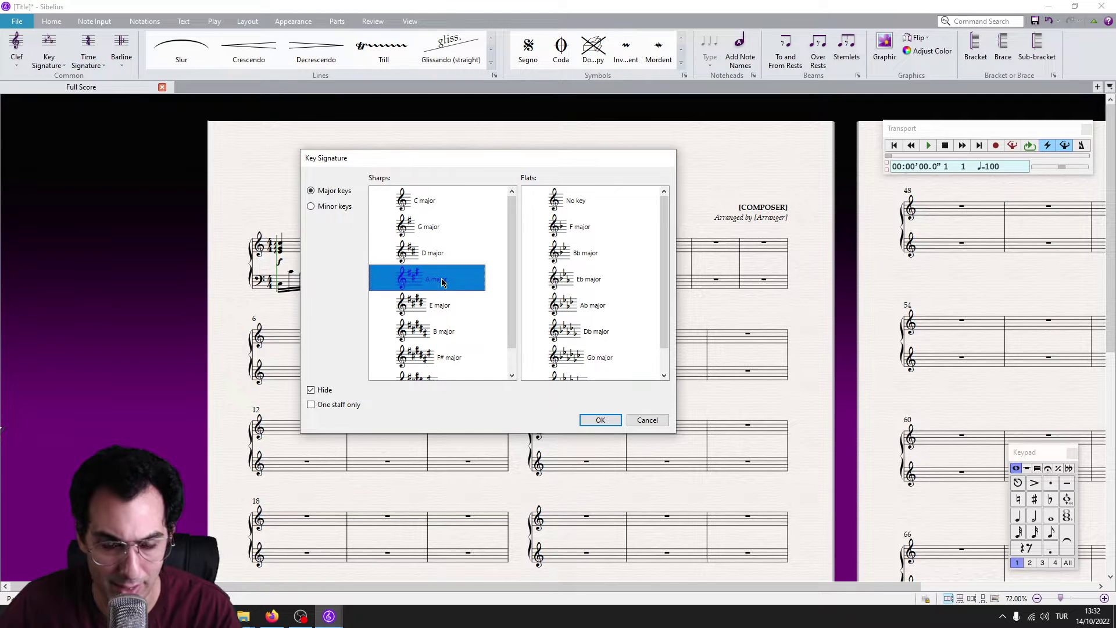
pyautogui.click(311, 389)
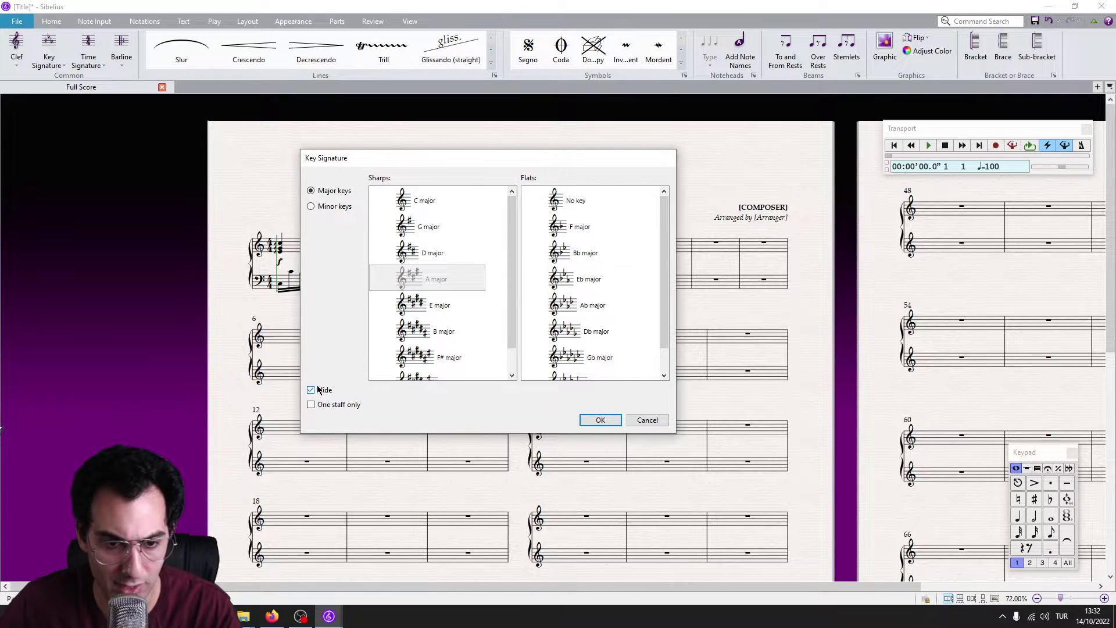
pyautogui.press('Return')
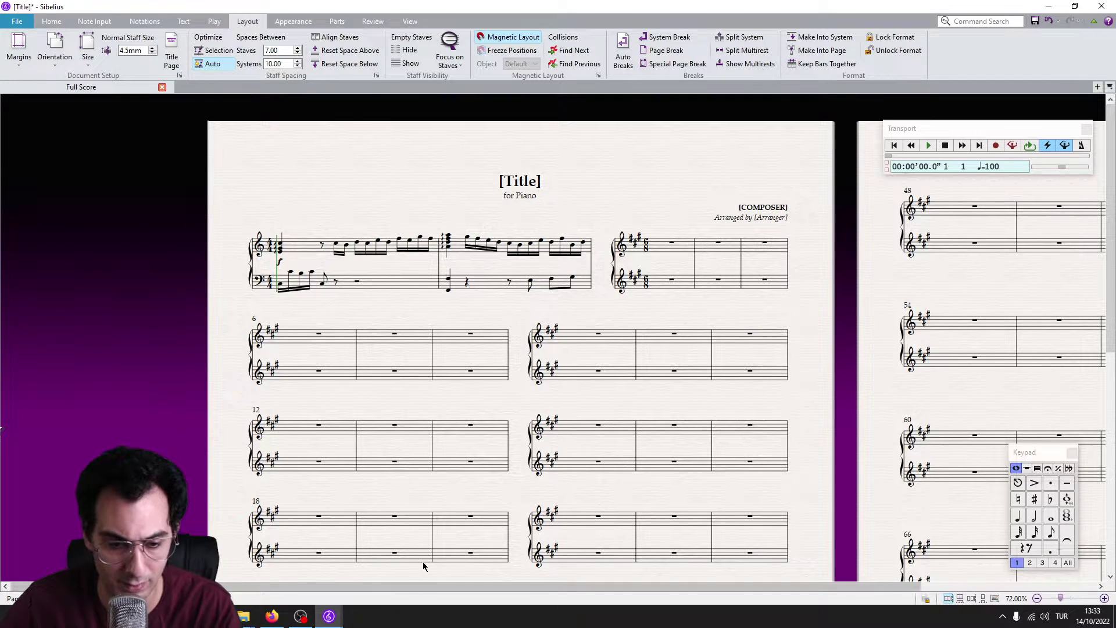
# Select the KV 332 incipit bars in the reference contents score.
pyautogui.click(321, 565)
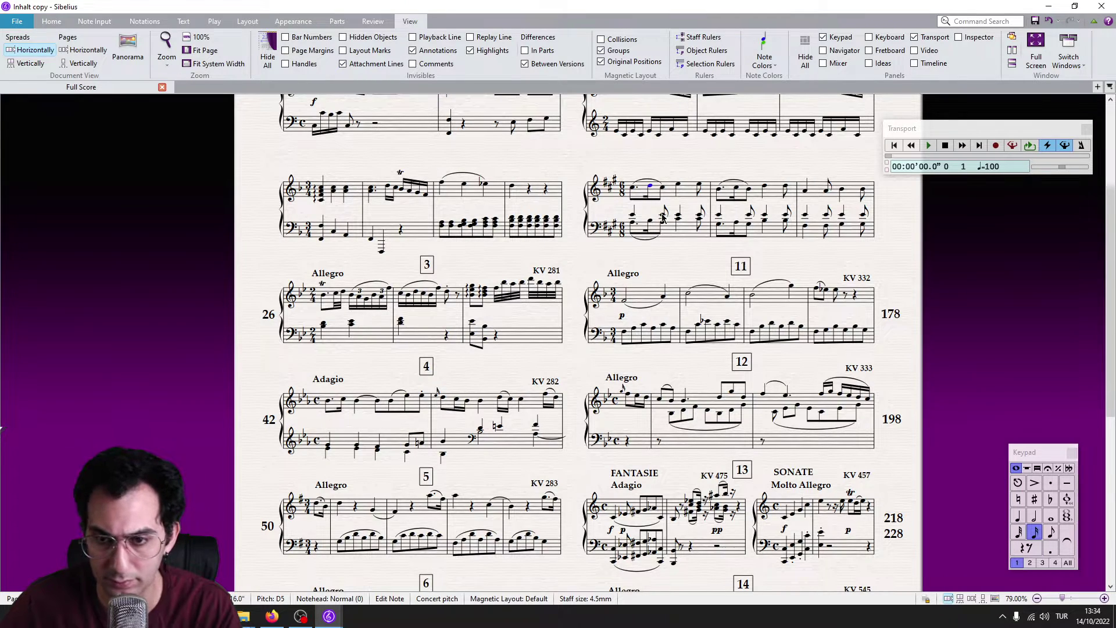
pyautogui.click(645, 190)
pyautogui.keyDown('shift'); pyautogui.click(850, 234); pyautogui.keyUp('shift')
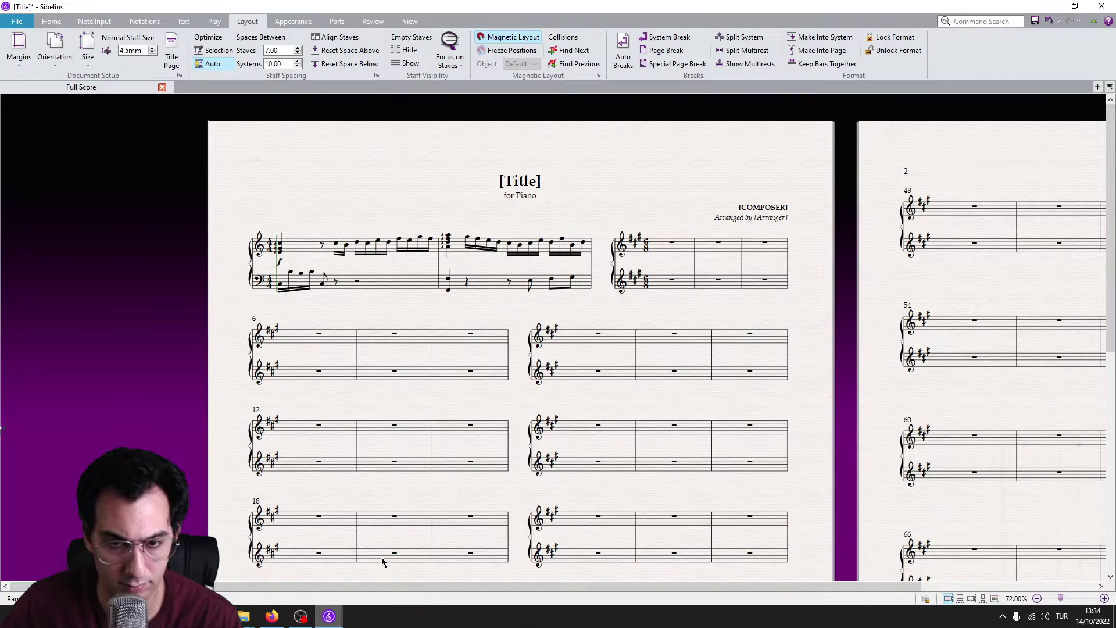
# Paste the KV 332 incipit into bar 4 and select the barline between the incipits.
pyautogui.click(389, 558)
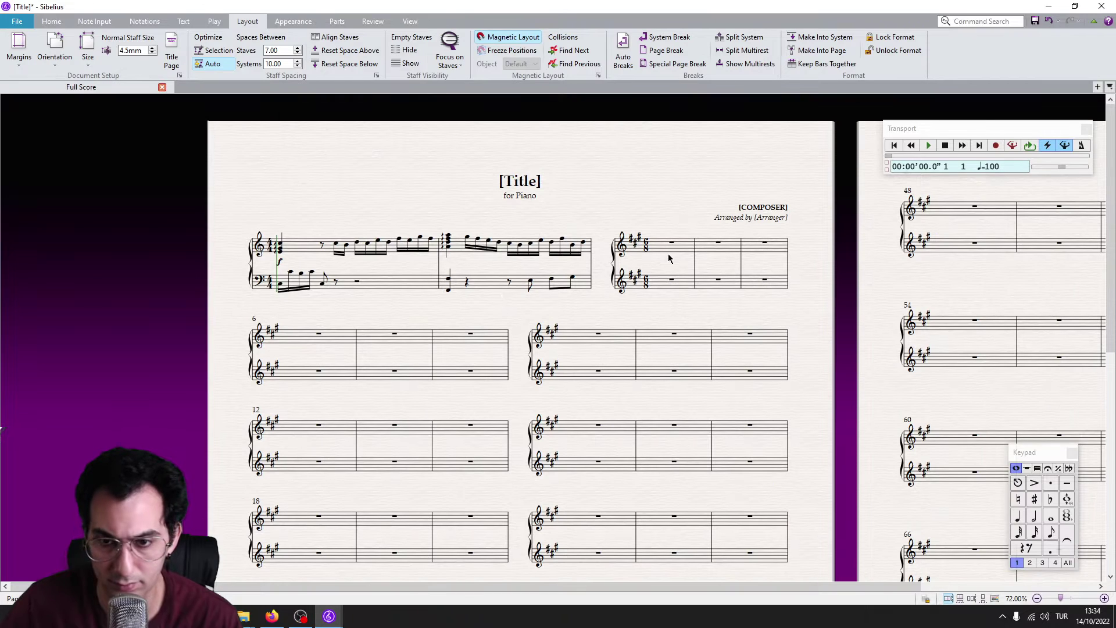
pyautogui.click(671, 250)
pyautogui.hotkey('ctrl', 'v')
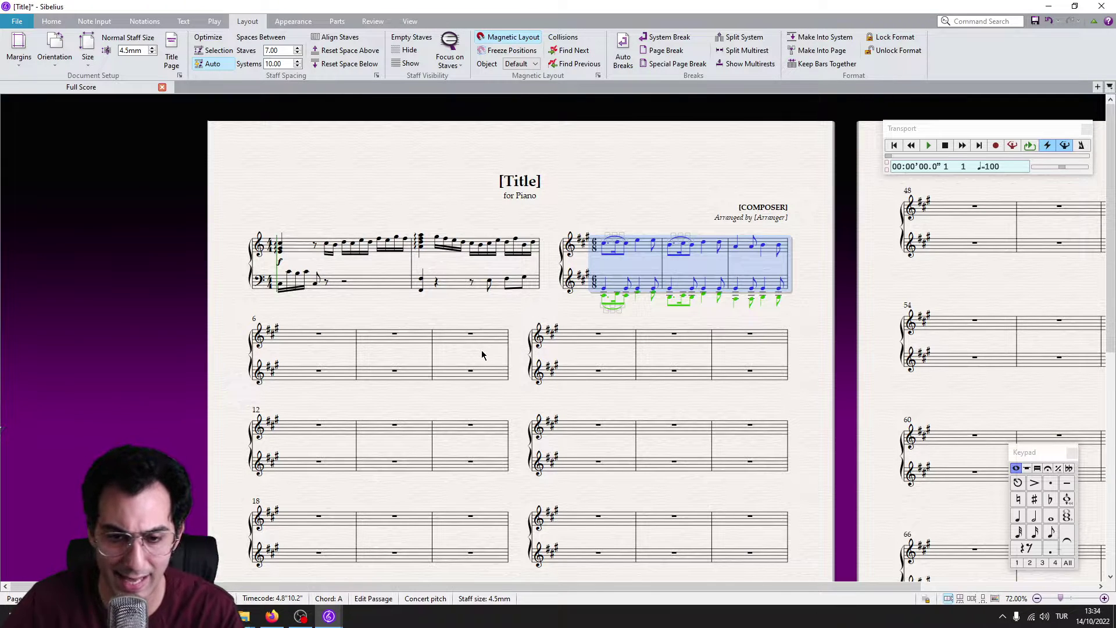
pyautogui.press('Escape')
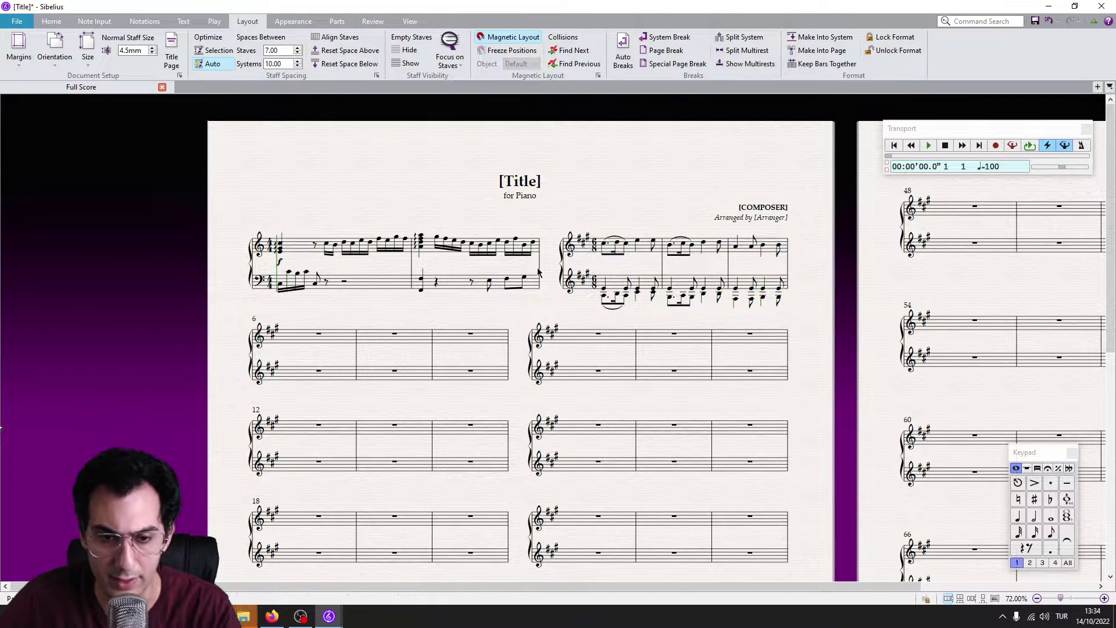
pyautogui.click(539, 264)
# Drag the barline between the incipits left so the KV 332 incipit gets more room.
pyautogui.moveTo(510, 264); pyautogui.dragTo(475, 266)
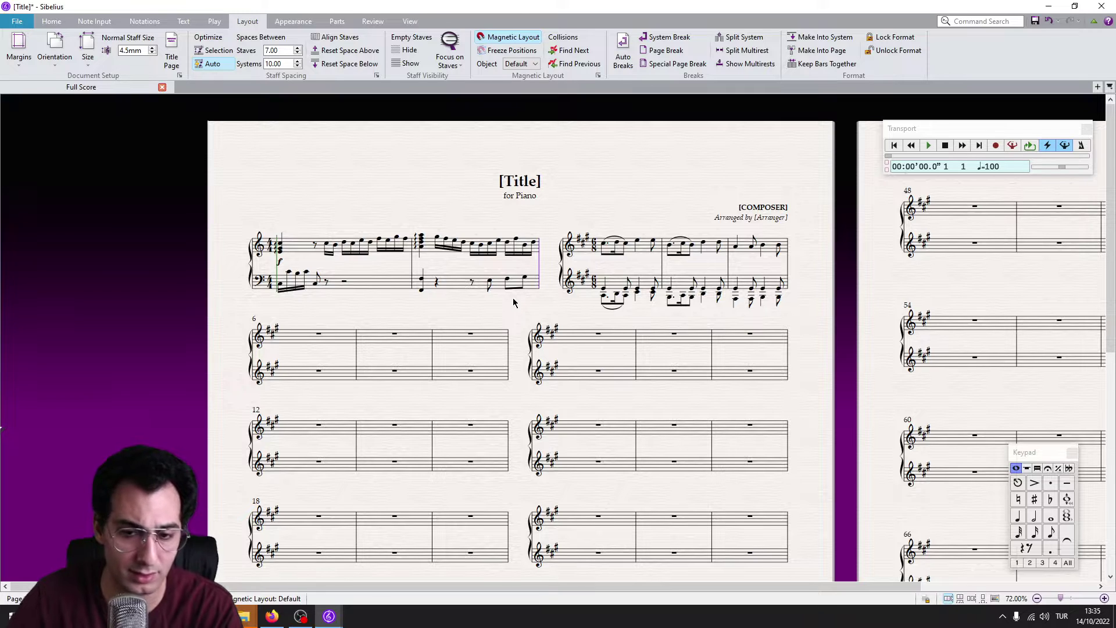
pyautogui.click(353, 408)
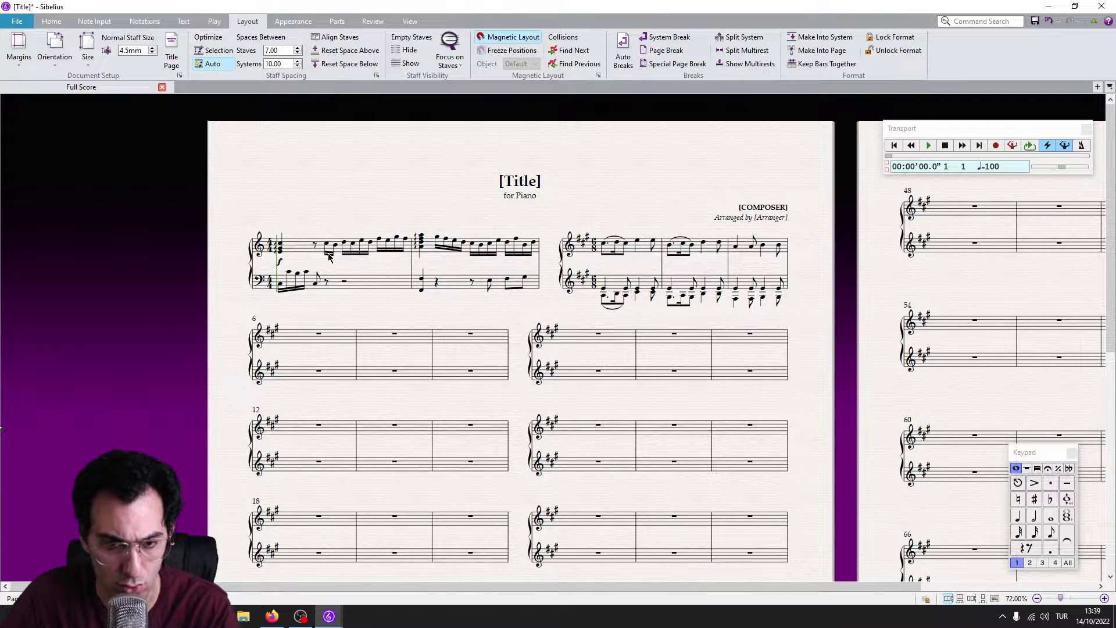
# Tighten the first incipit's note spacing with Alt+Shift+Left, undoing one step.
pyautogui.click(453, 288)
pyautogui.keyDown('shift'); pyautogui.click(403, 291); pyautogui.keyUp('shift')
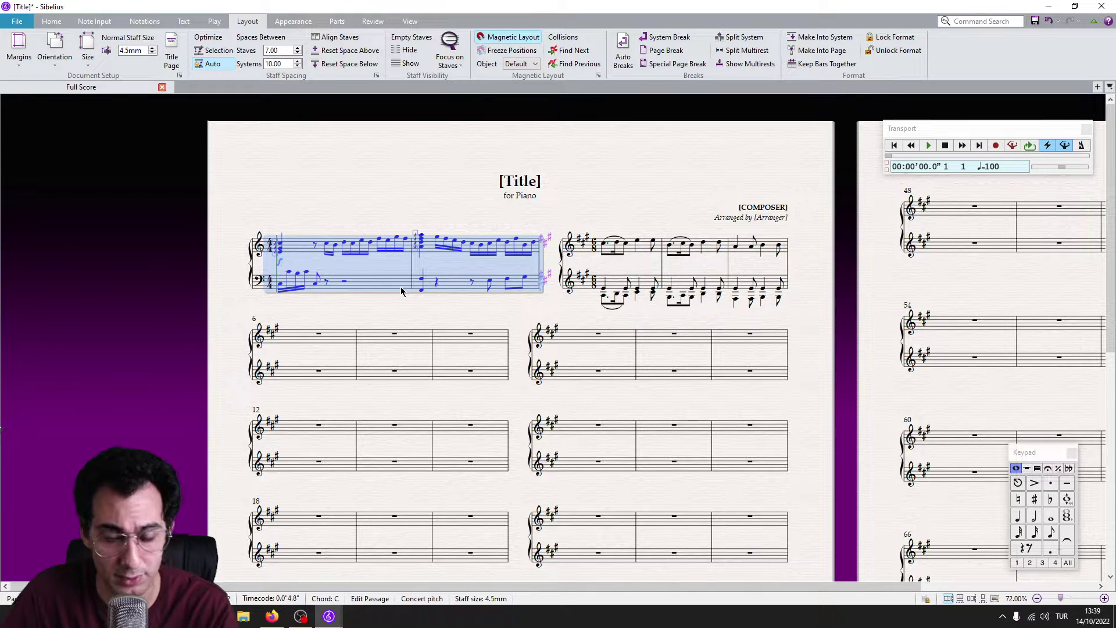
pyautogui.hotkey('alt', 'shift', 'Left')
pyautogui.hotkey('alt', 'shift', 'Left')
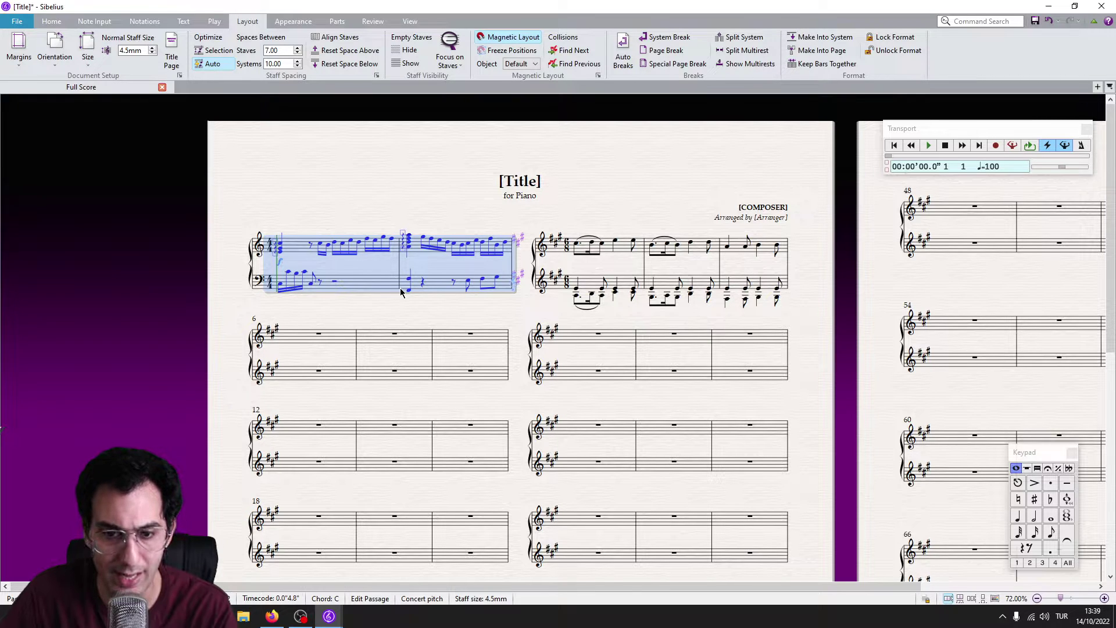
pyautogui.hotkey('alt', 'shift', 'Left')
pyautogui.hotkey('ctrl', 'z')
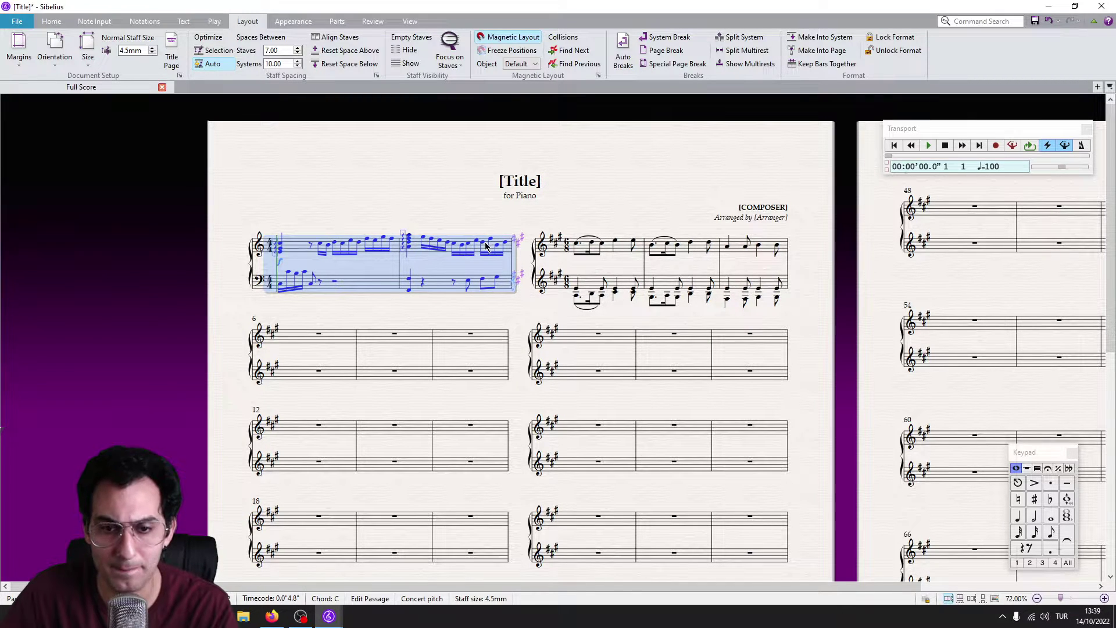
# Select individual notes in the first incipit for fine spacing adjustments.
pyautogui.click(490, 241)
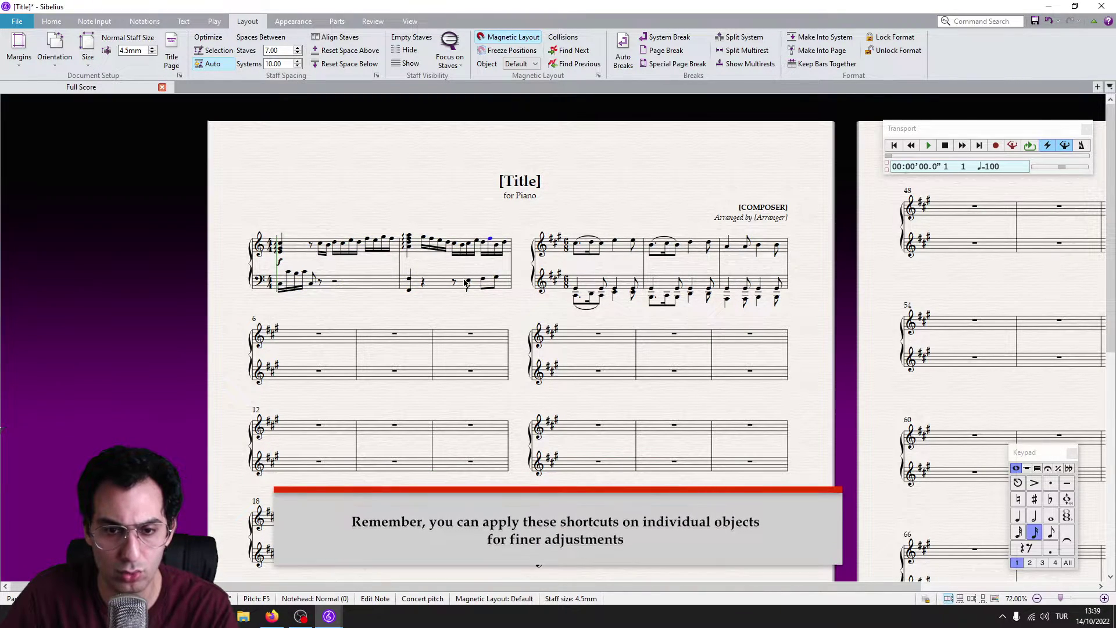
pyautogui.click(460, 247)
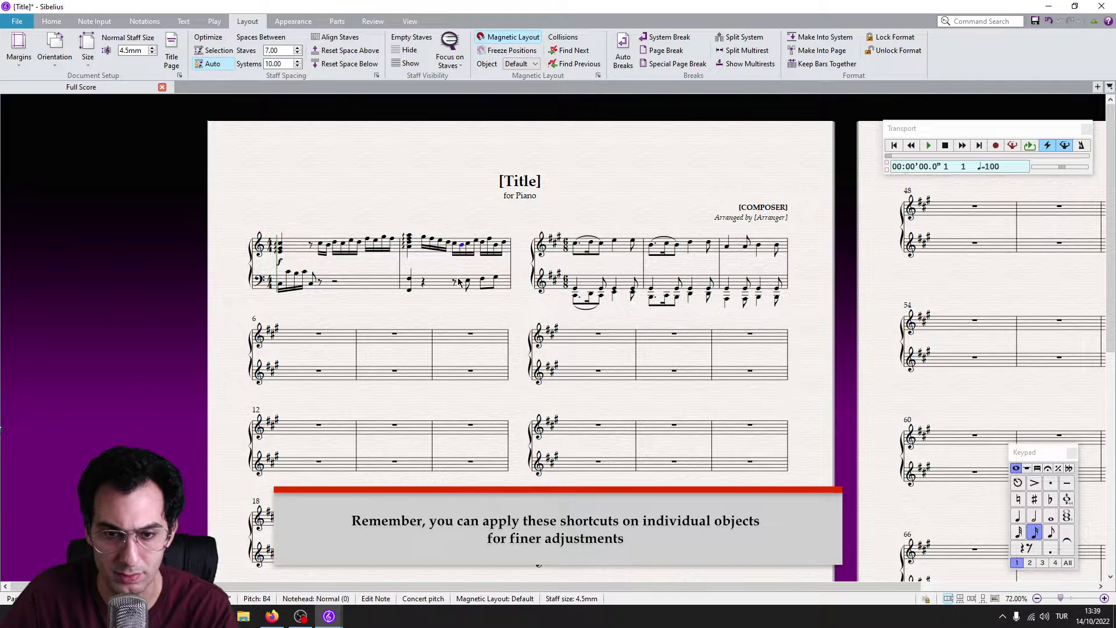
pyautogui.click(437, 239)
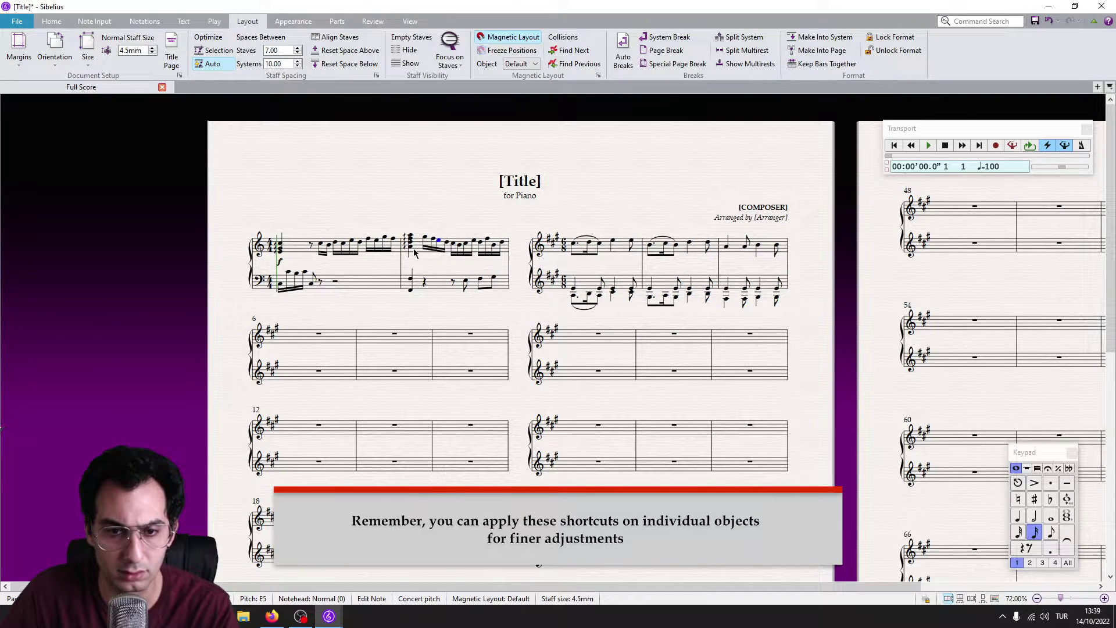
pyautogui.click(446, 245)
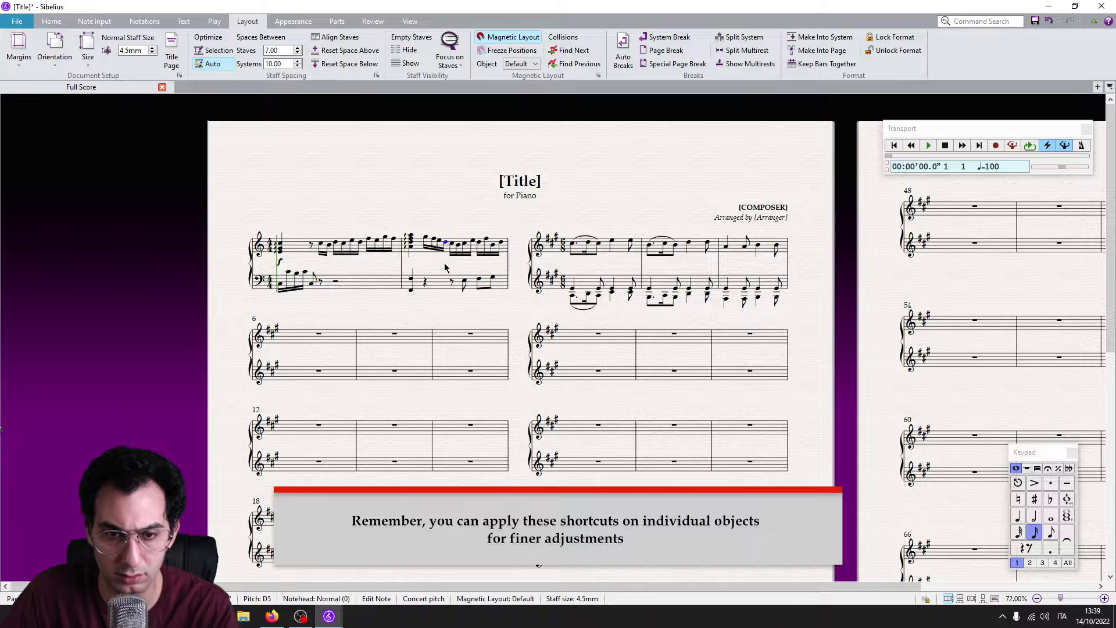
pyautogui.click(433, 239)
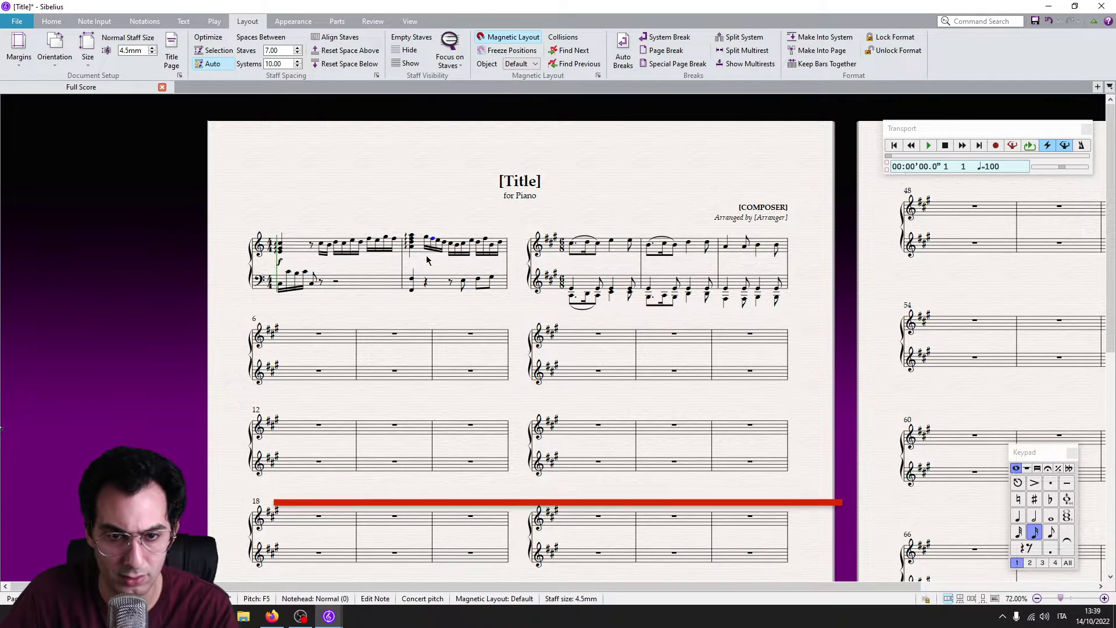
pyautogui.click(508, 260)
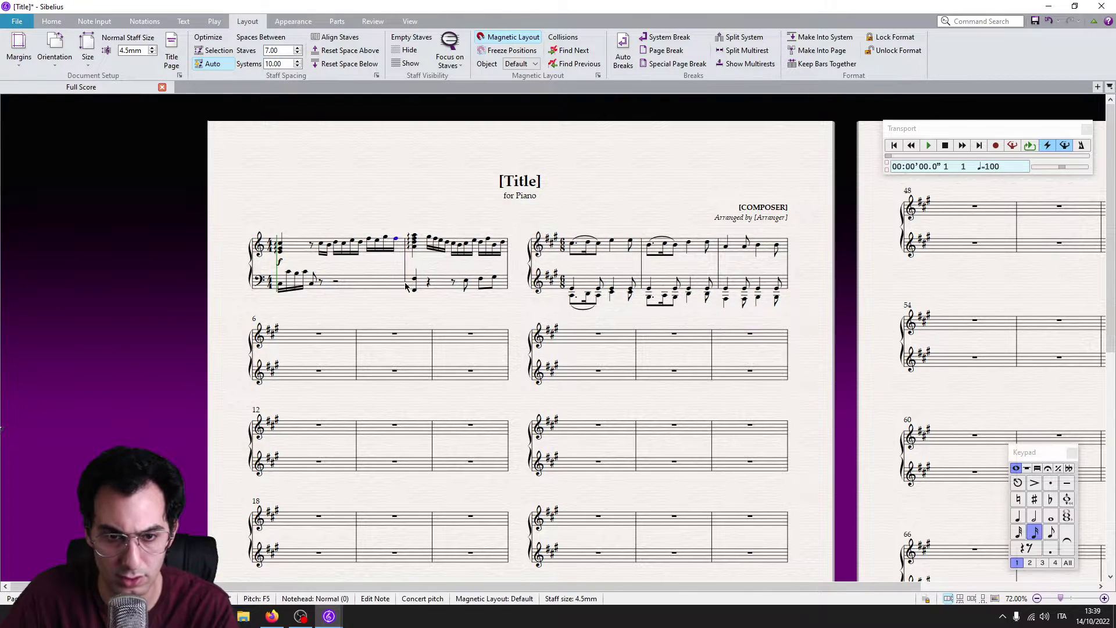
pyautogui.click(361, 246)
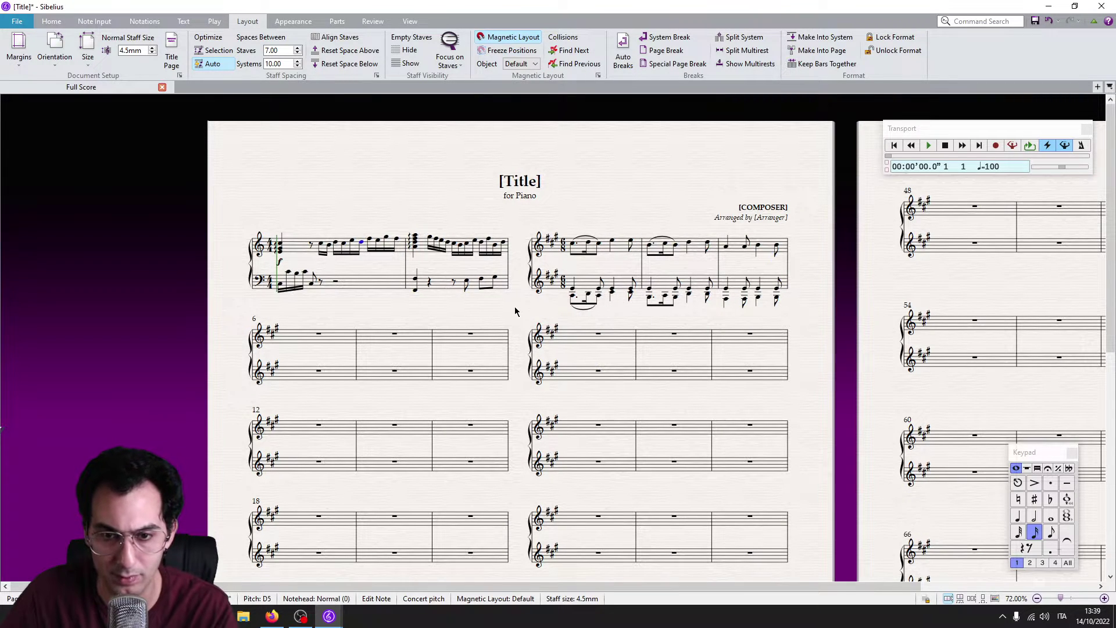
# Insert one empty bar after the second bar of the second system.
pyautogui.moveTo(515, 306); pyautogui.dragTo(504, 222)
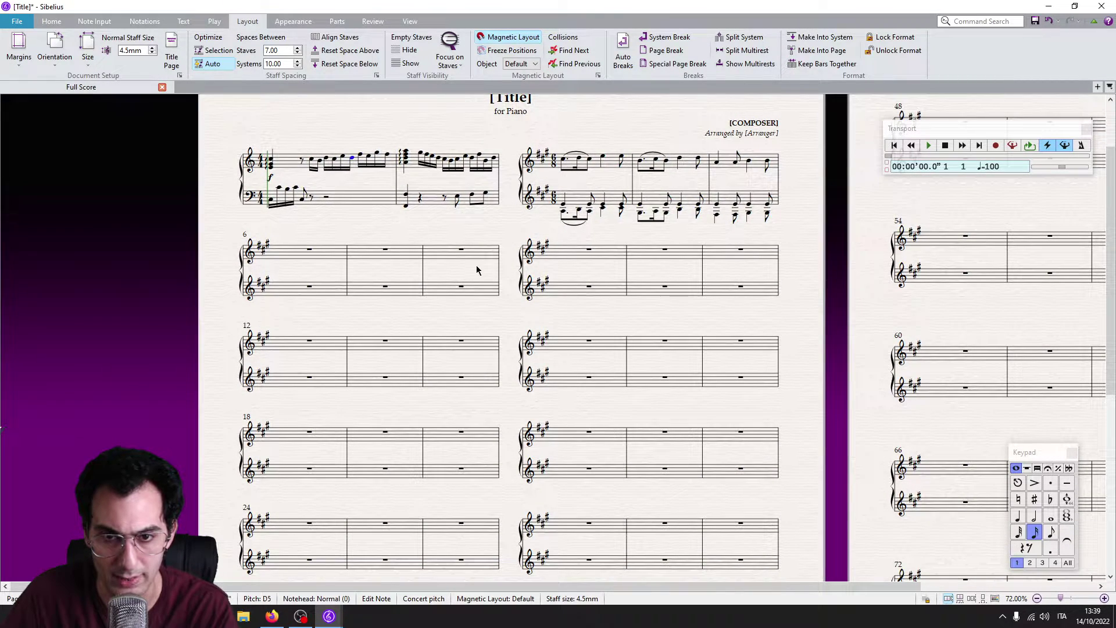
pyautogui.press('Escape')
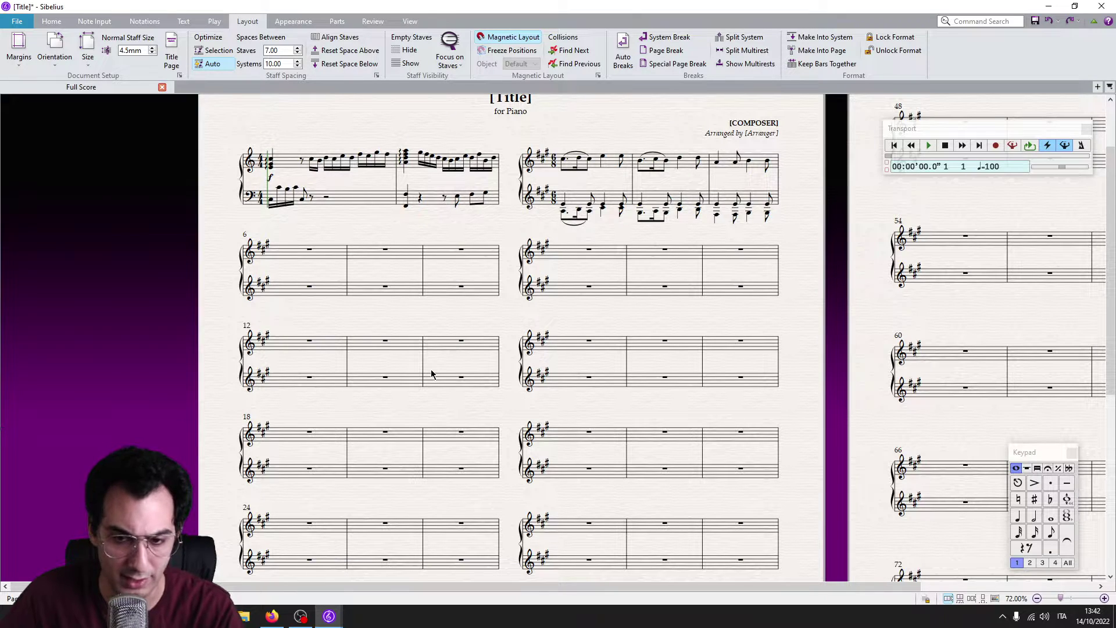
pyautogui.moveTo(380, 253); pyautogui.dragTo(383, 292)
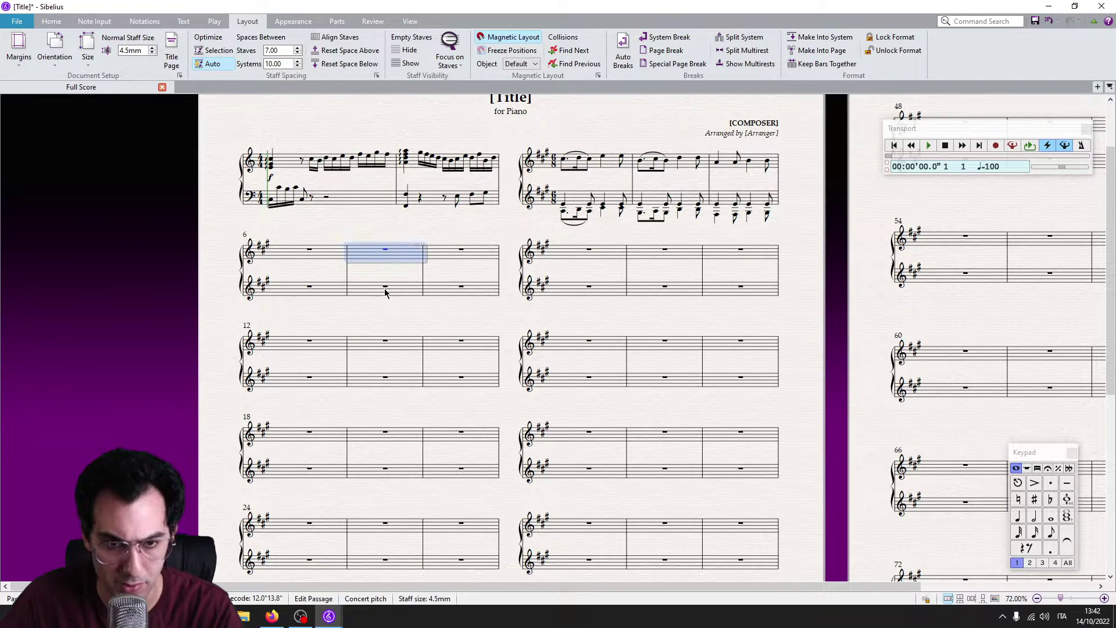
pyautogui.hotkey('alt', 'b')
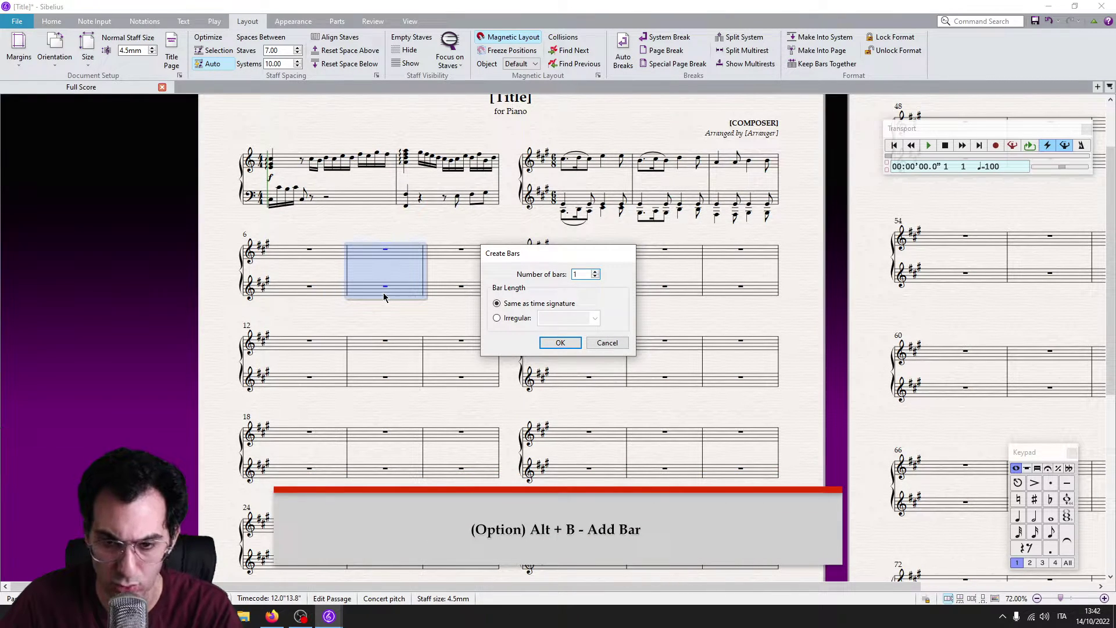
pyautogui.press('Return')
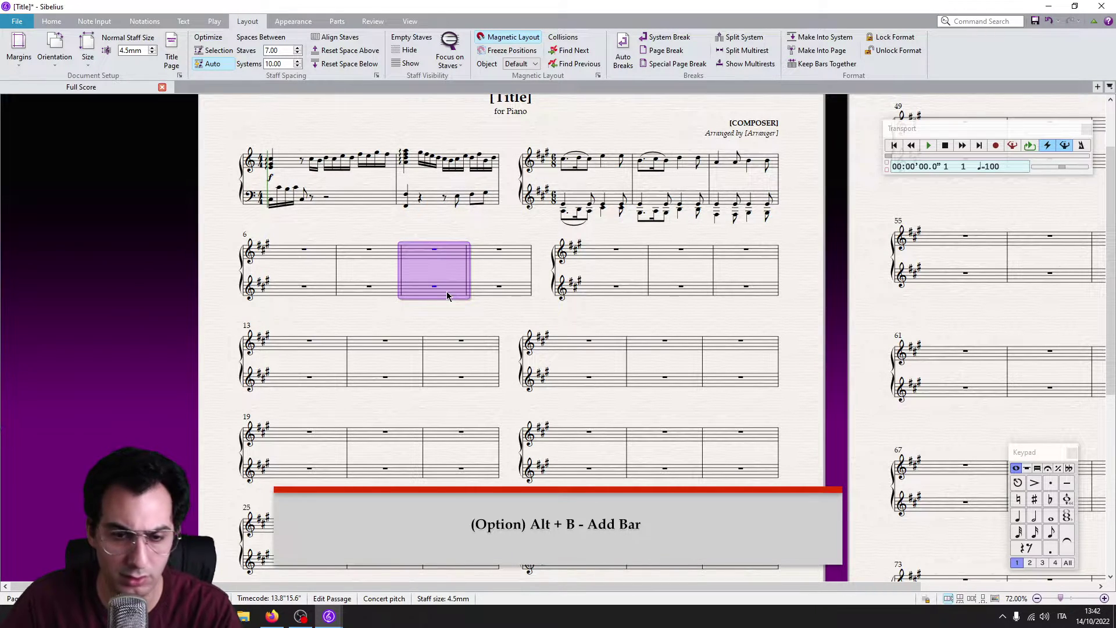
pyautogui.press('Escape')
pyautogui.press('t')
# Place a 3/4 time signature at bar 6, the start of the second system.
pyautogui.click(166, 308)
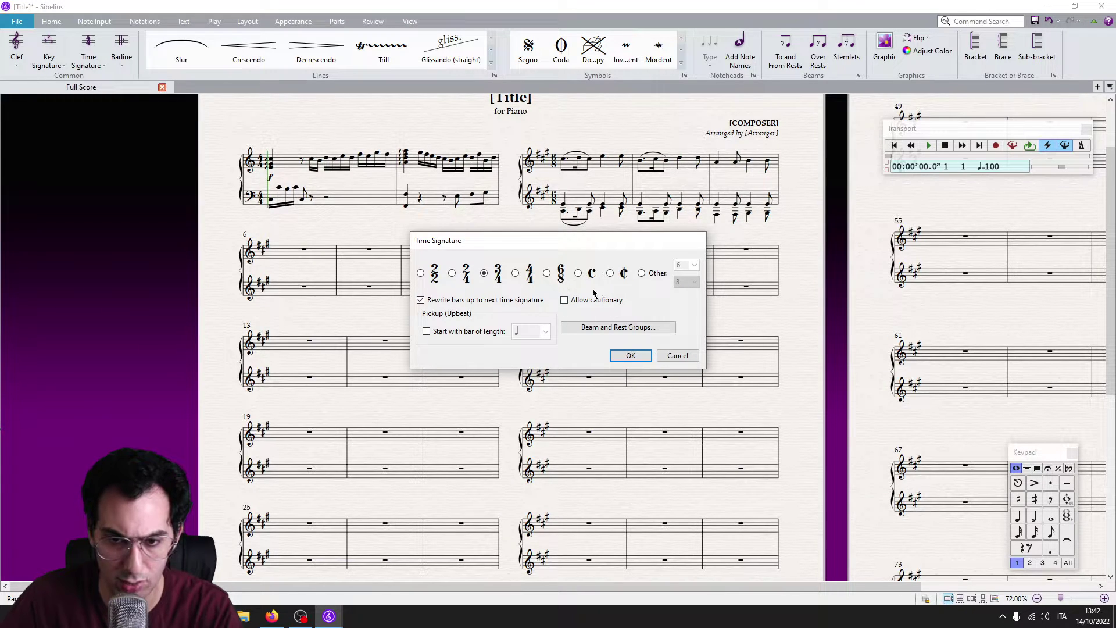
pyautogui.press('Return')
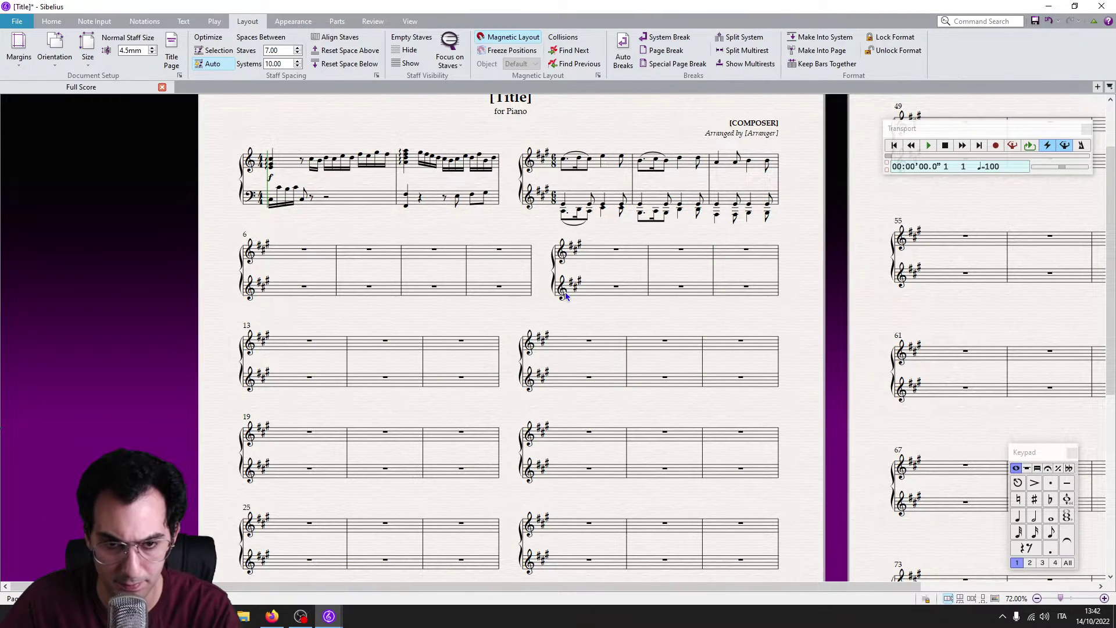
pyautogui.click(276, 254)
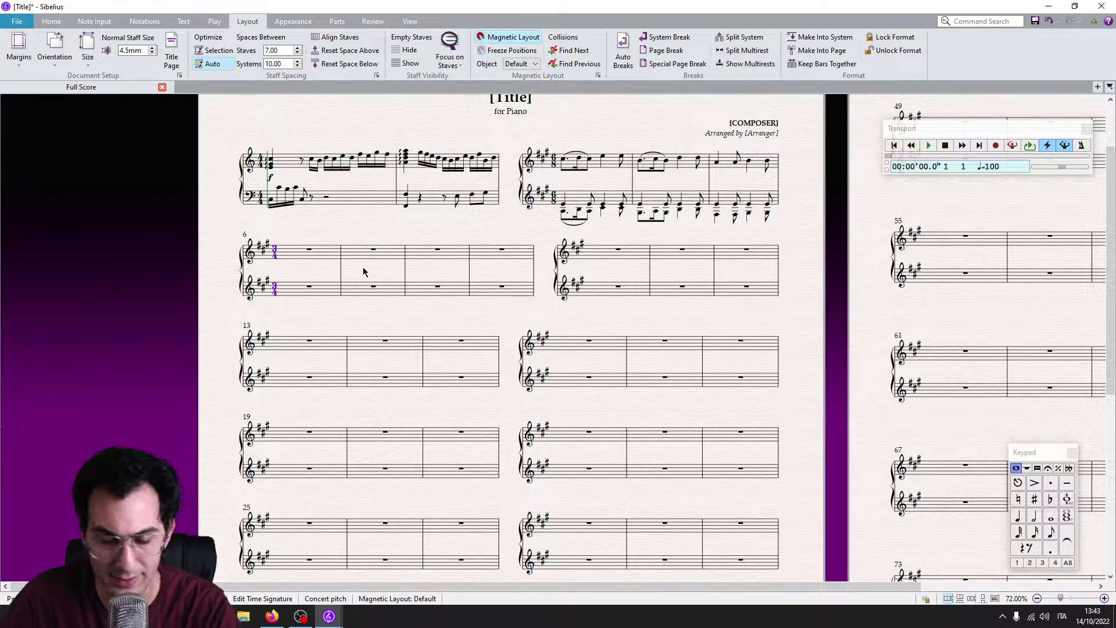
# Change the key to one-flat F major from bar 6, with the key change hidden.
pyautogui.press('k')
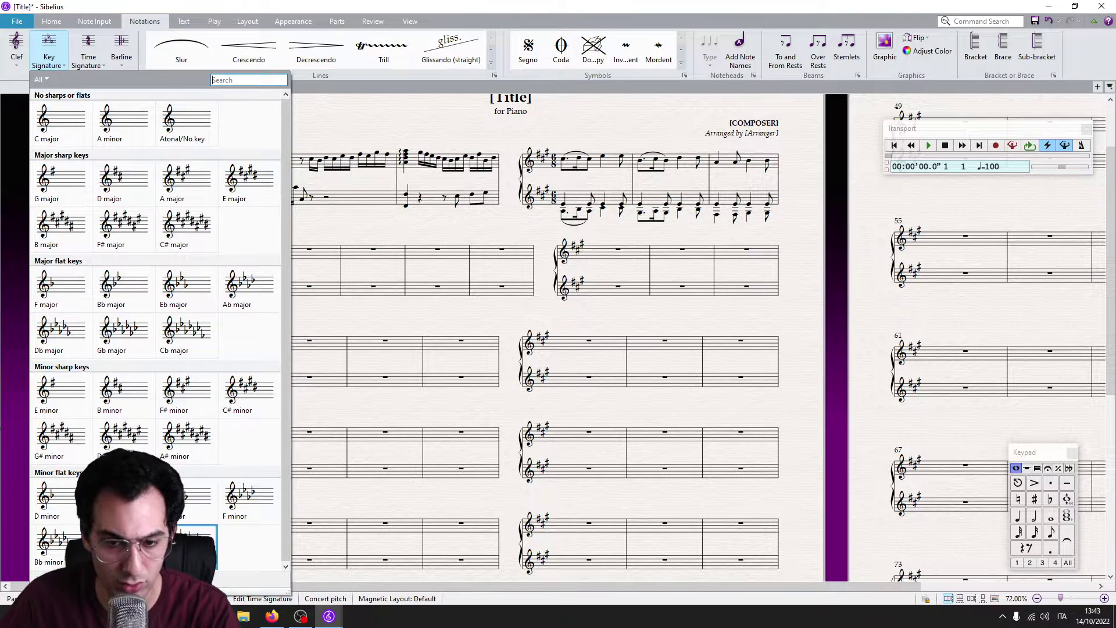
pyautogui.click(262, 581)
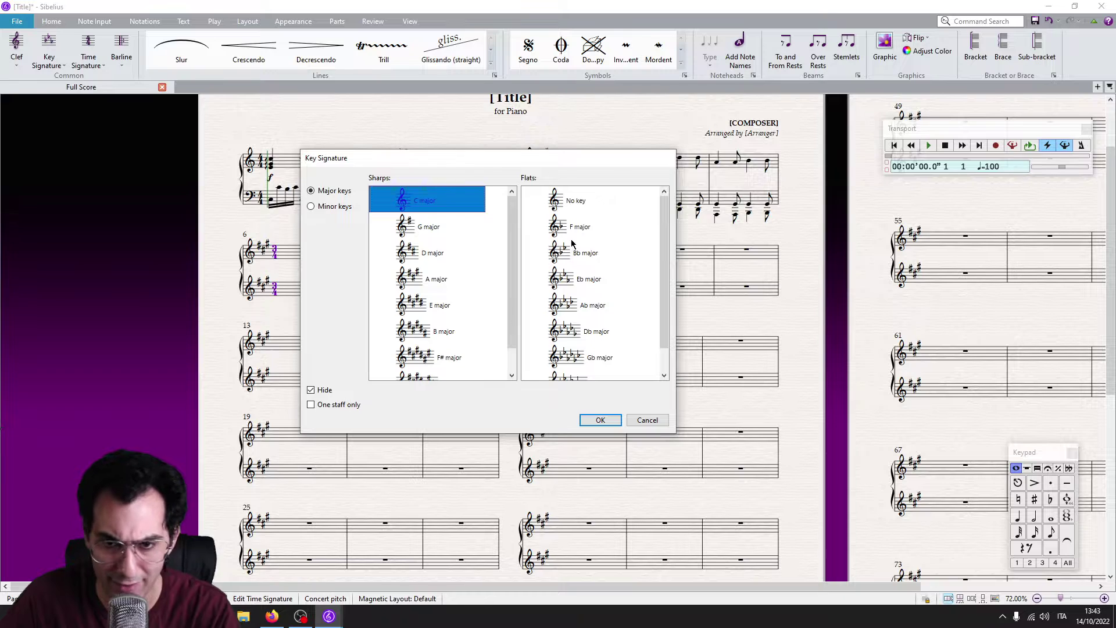
pyautogui.click(530, 227)
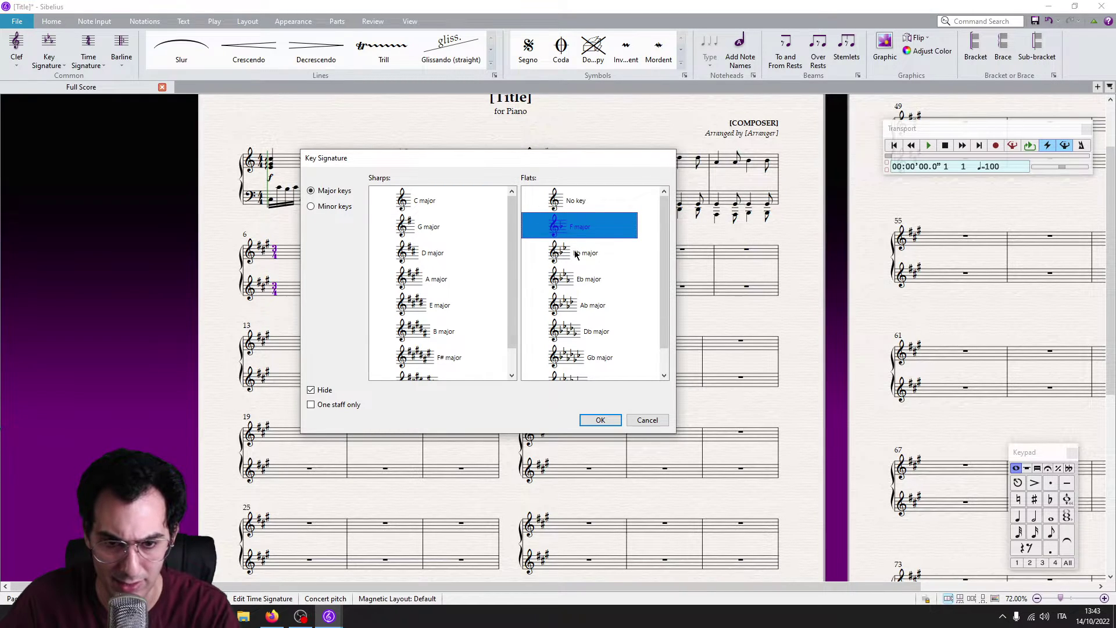
pyautogui.click(310, 390)
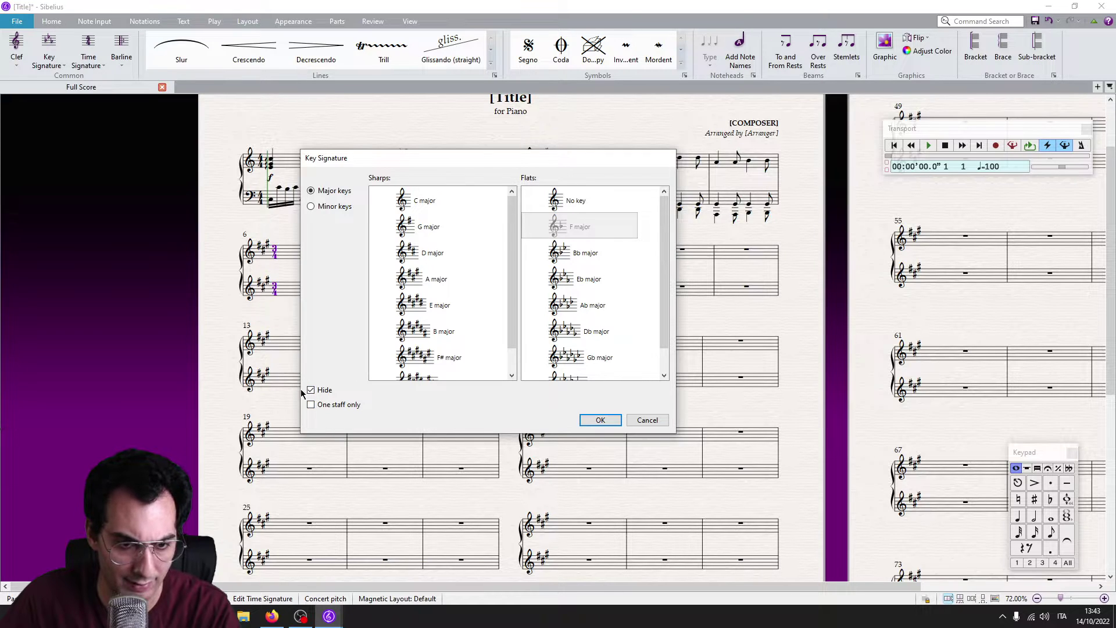
pyautogui.press('Return')
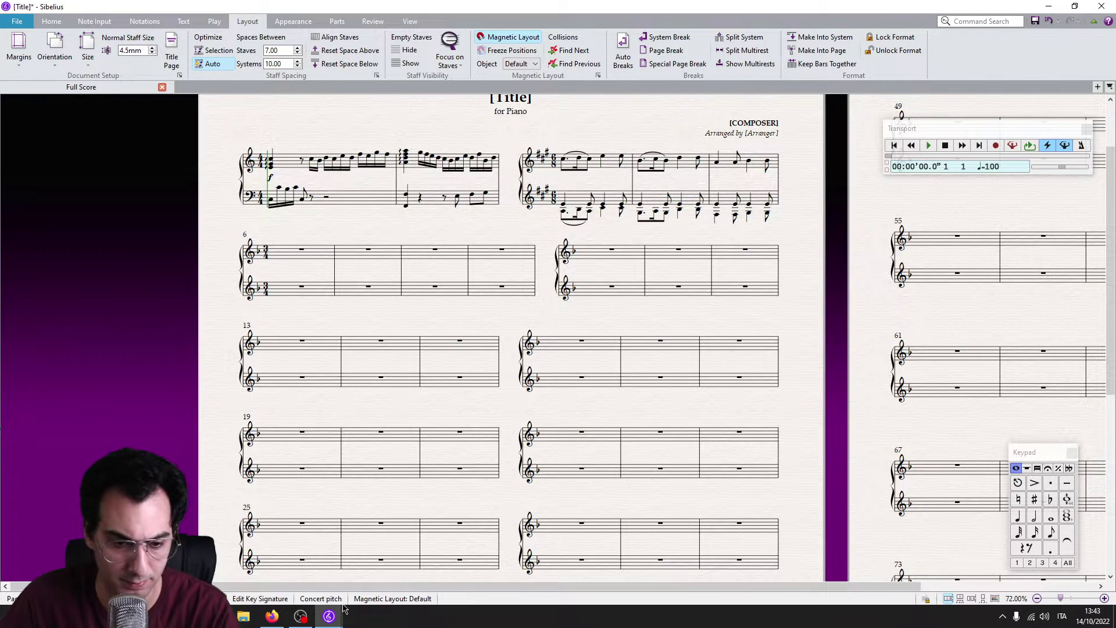
# Copy the second incipit from Inhalt copy and paste it at bar 6.
pyautogui.moveTo(329, 617)
pyautogui.click(363, 576)
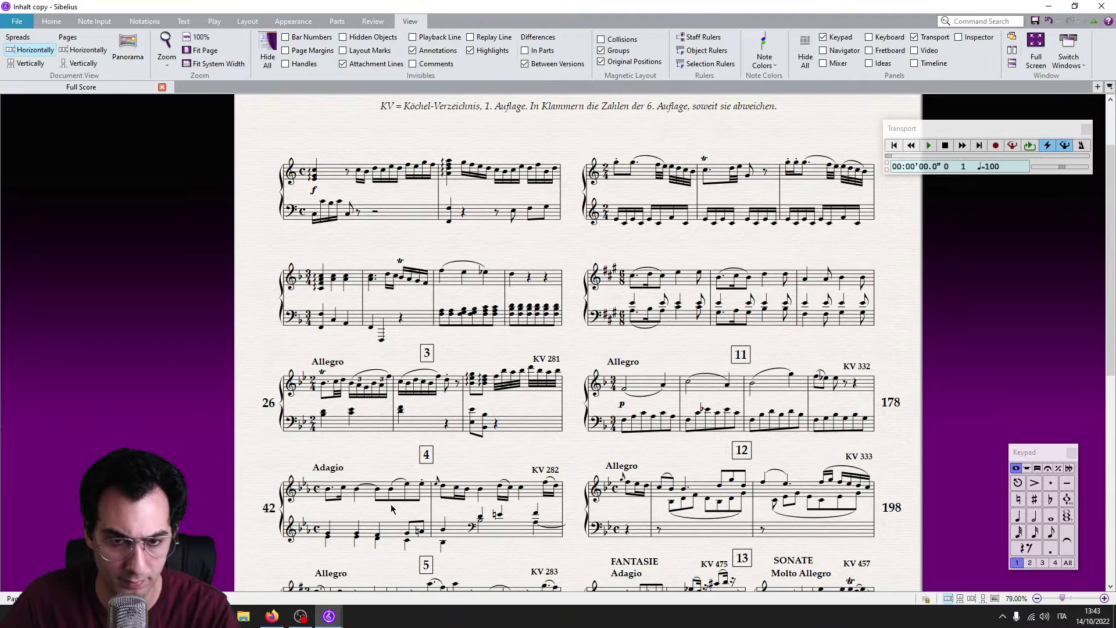
pyautogui.click(345, 284)
pyautogui.keyDown('shift'); pyautogui.click(546, 320); pyautogui.keyUp('shift')
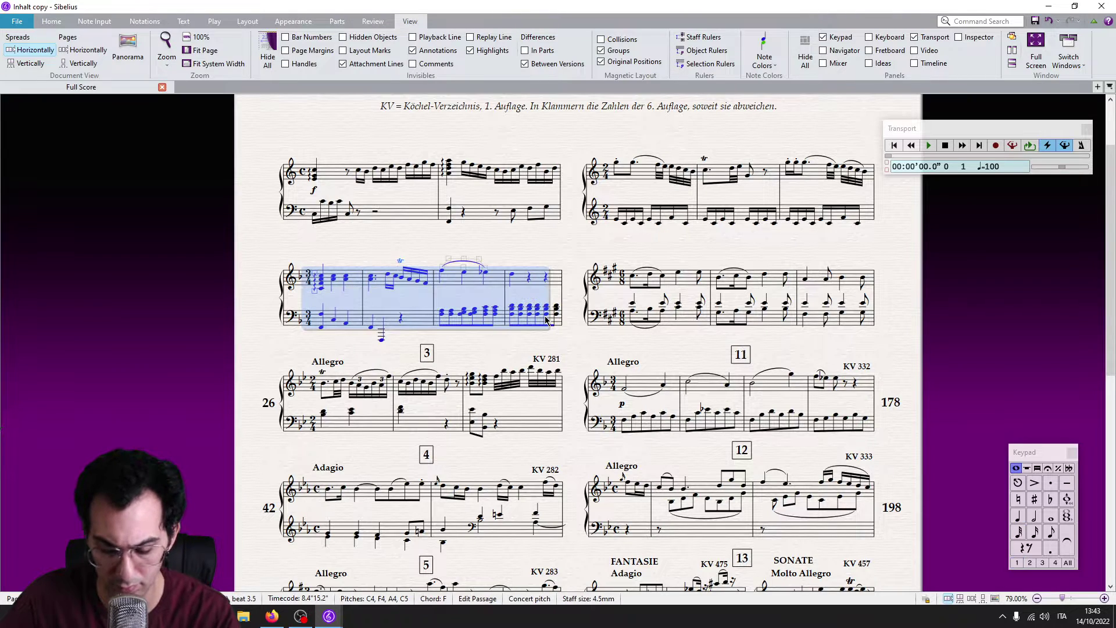
pyautogui.hotkey('shift', 'Right')
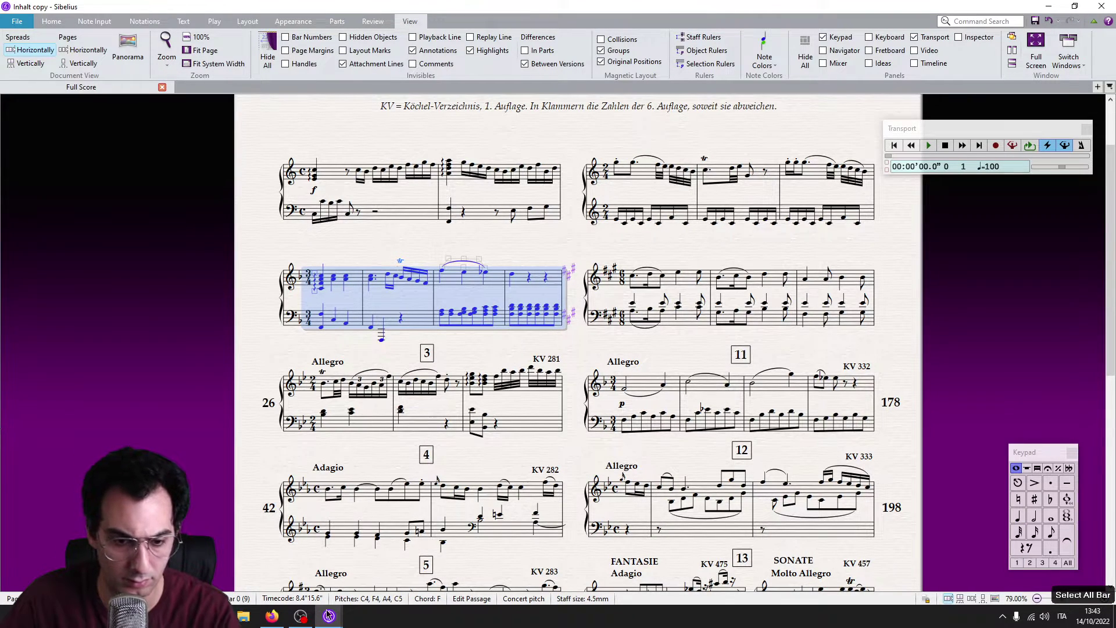
pyautogui.click(261, 576)
pyautogui.click(281, 256)
pyautogui.hotkey('ctrl', 'v')
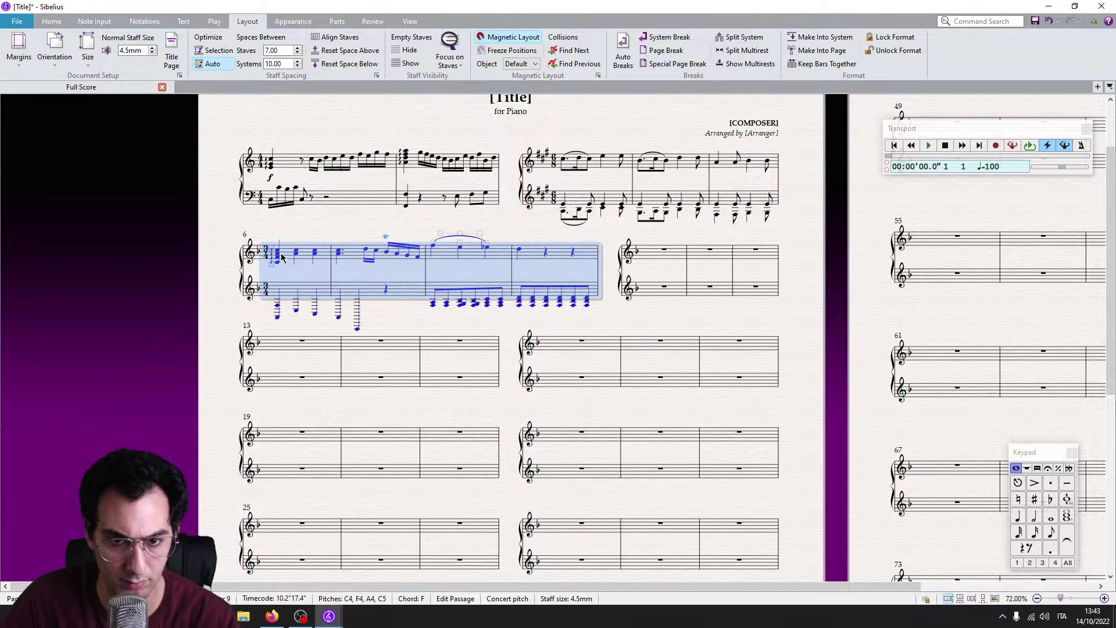
pyautogui.press('Escape')
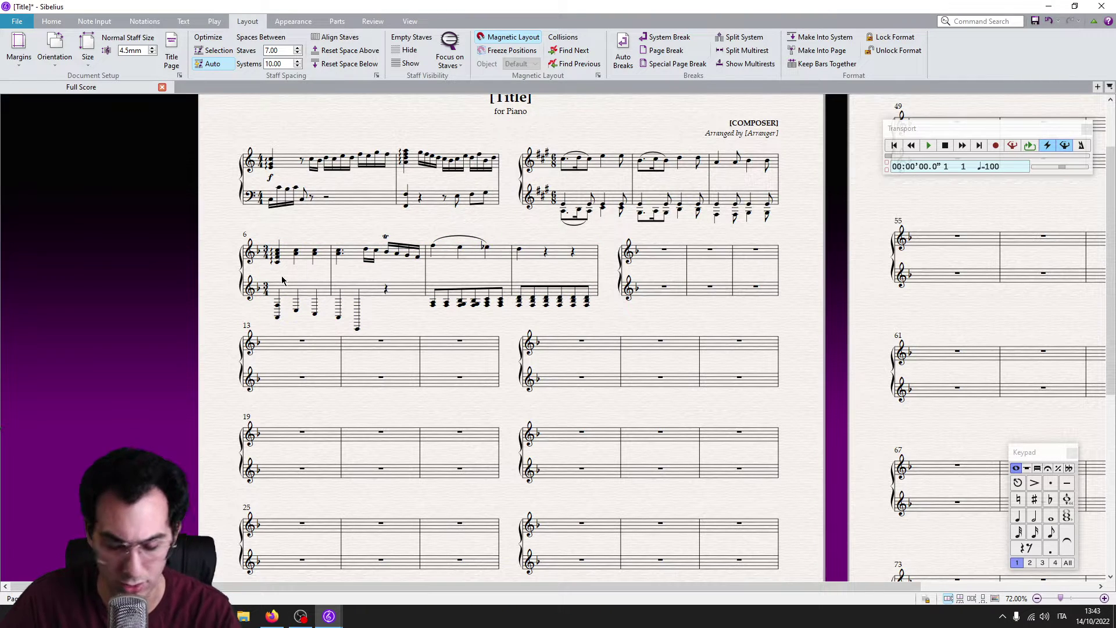
# Put a bass clef on the lower staff at bar 6.
pyautogui.press('q')
pyautogui.click(101, 131)
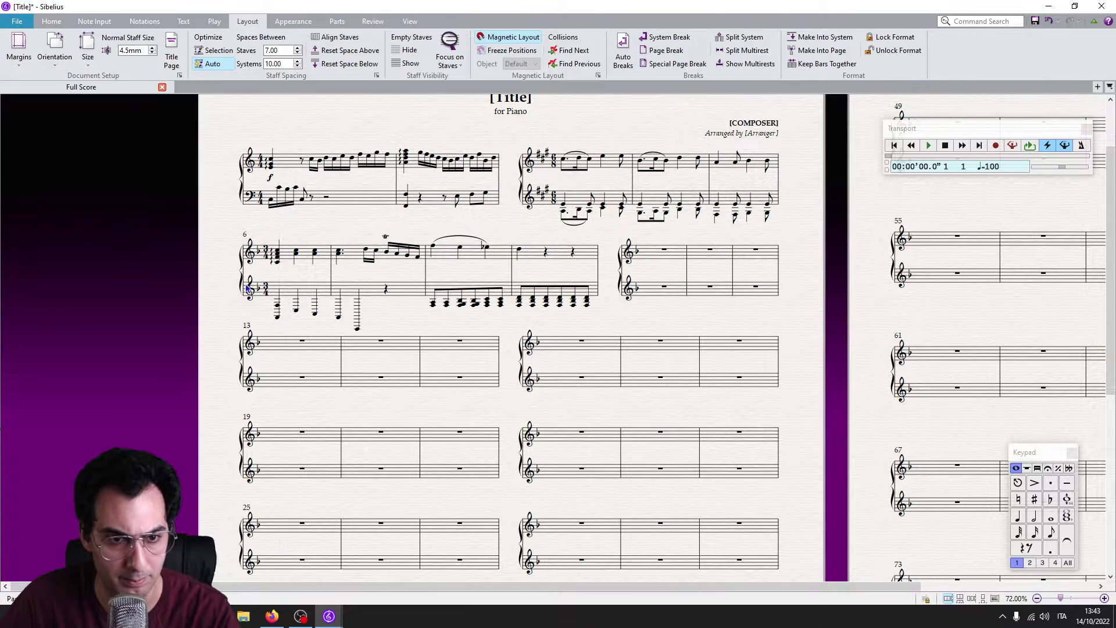
pyautogui.click(253, 292)
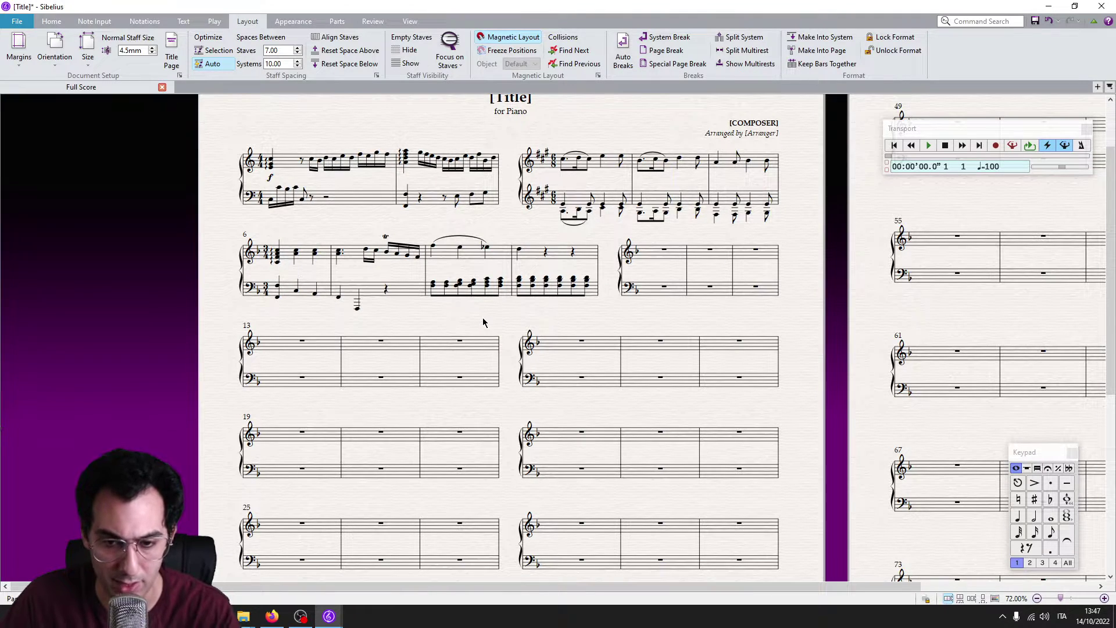
# Apply 2/4 time to the last three empty bars of the second system.
pyautogui.moveTo(662, 252); pyautogui.dragTo(742, 295)
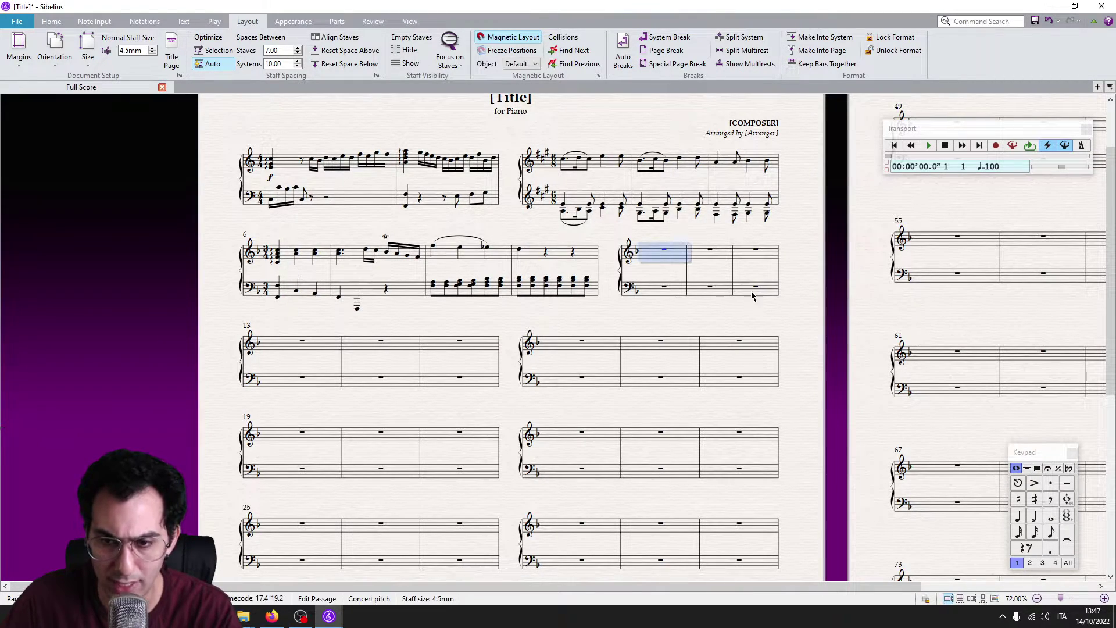
pyautogui.press('t')
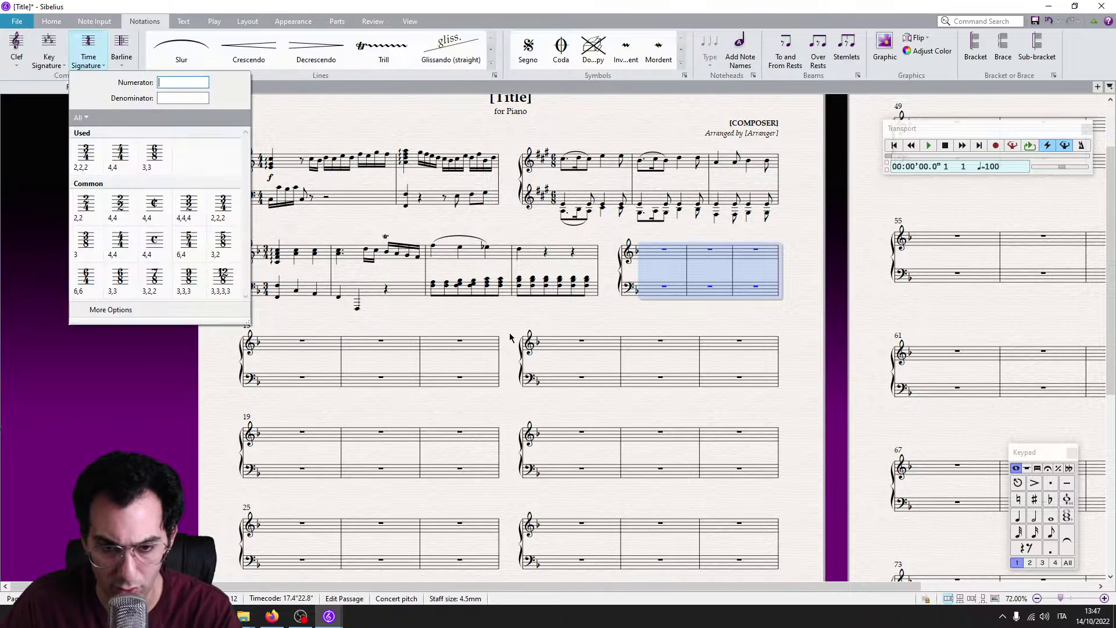
pyautogui.click(165, 310)
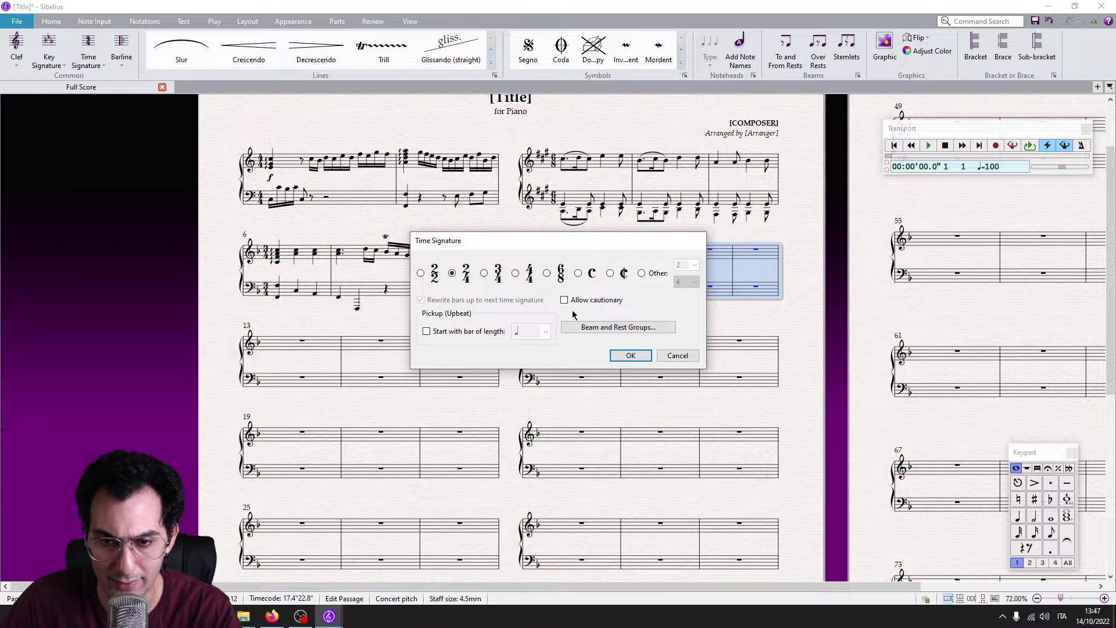
pyautogui.press('Return')
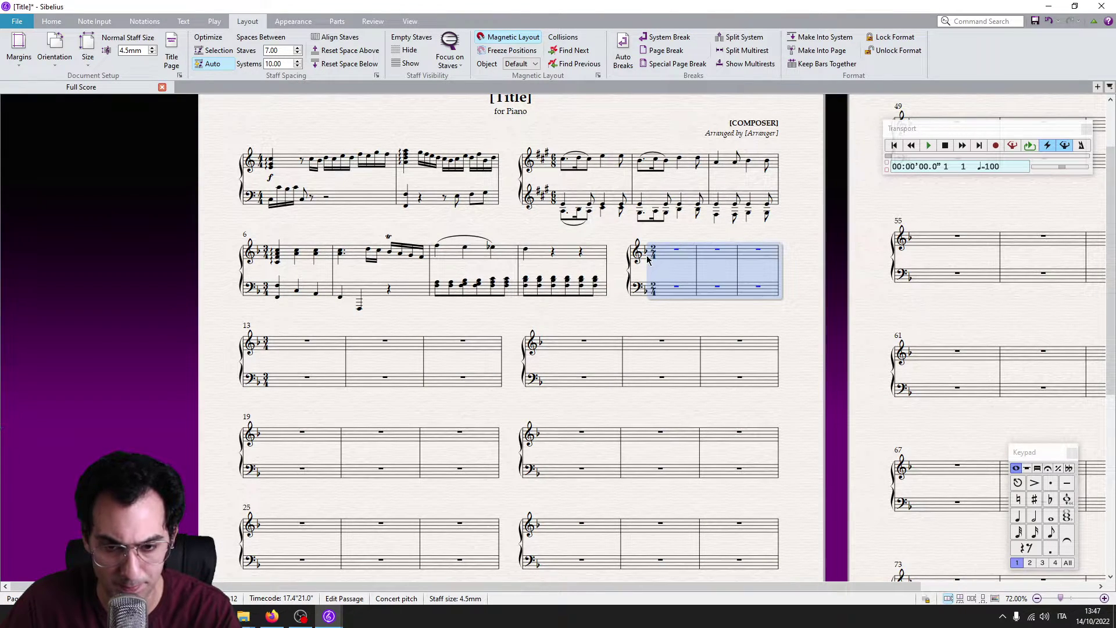
pyautogui.click(444, 320)
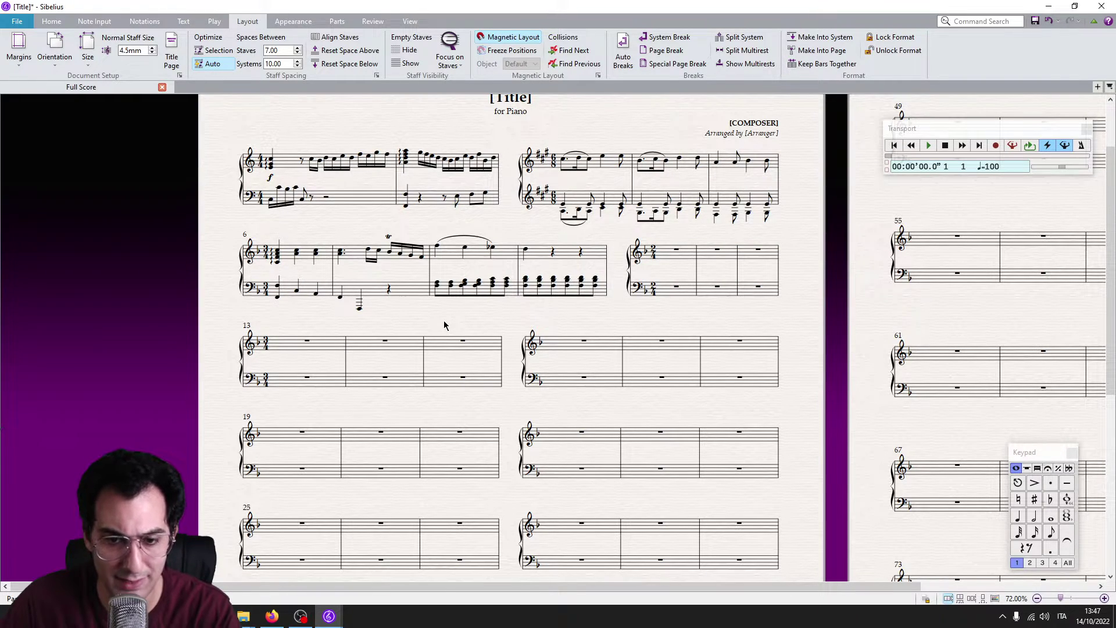
# Add a Bb major key change at bar 10.
pyautogui.press('k')
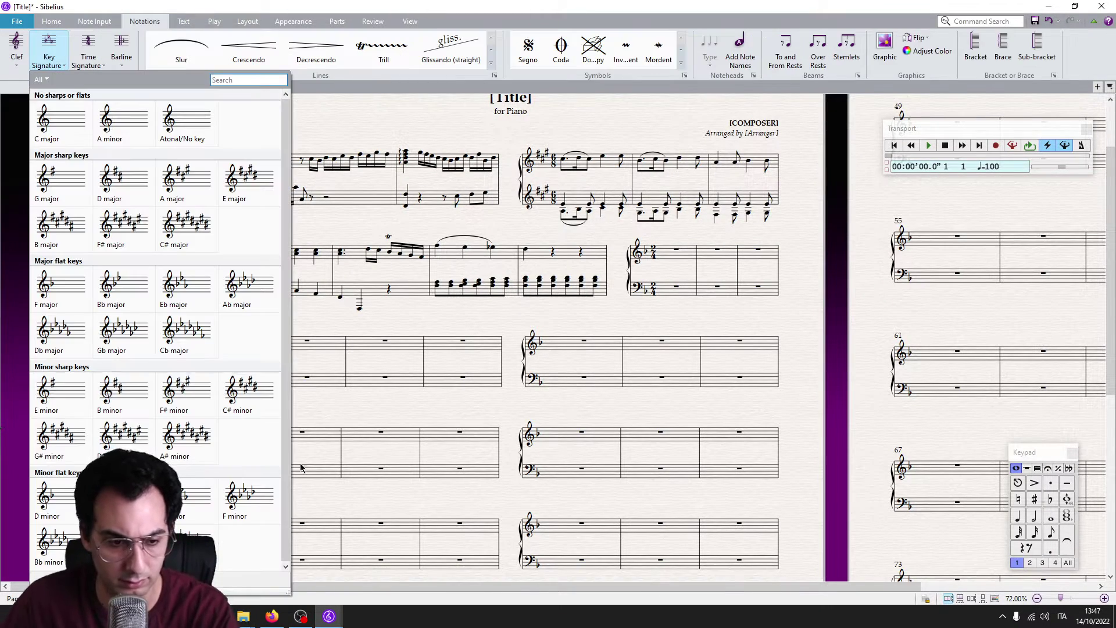
pyautogui.click(174, 580)
pyautogui.click(600, 255)
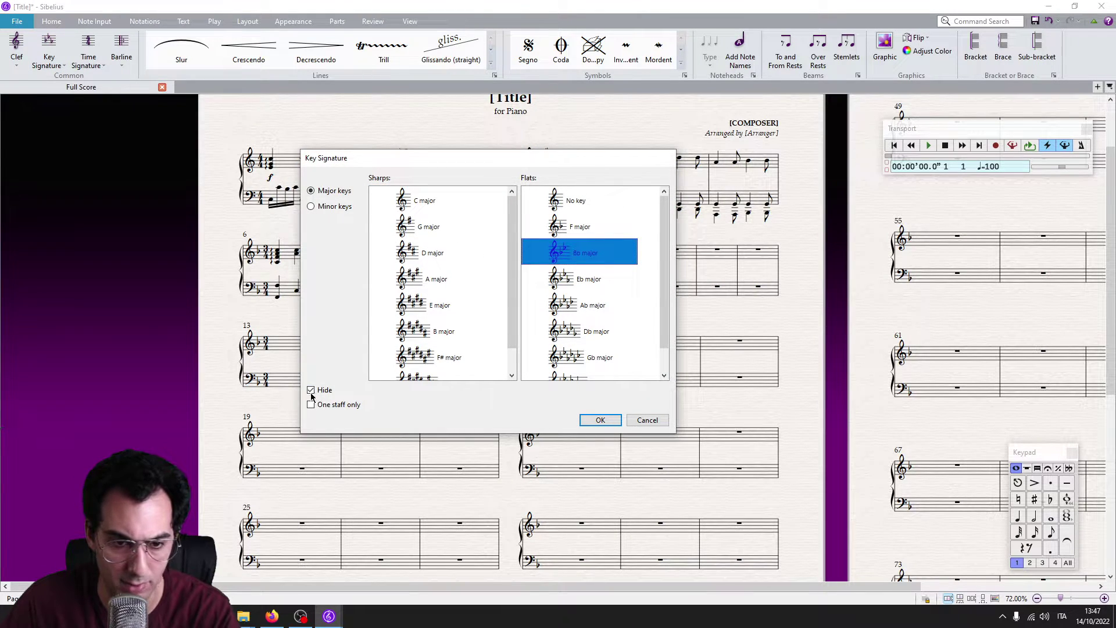
pyautogui.press('Return')
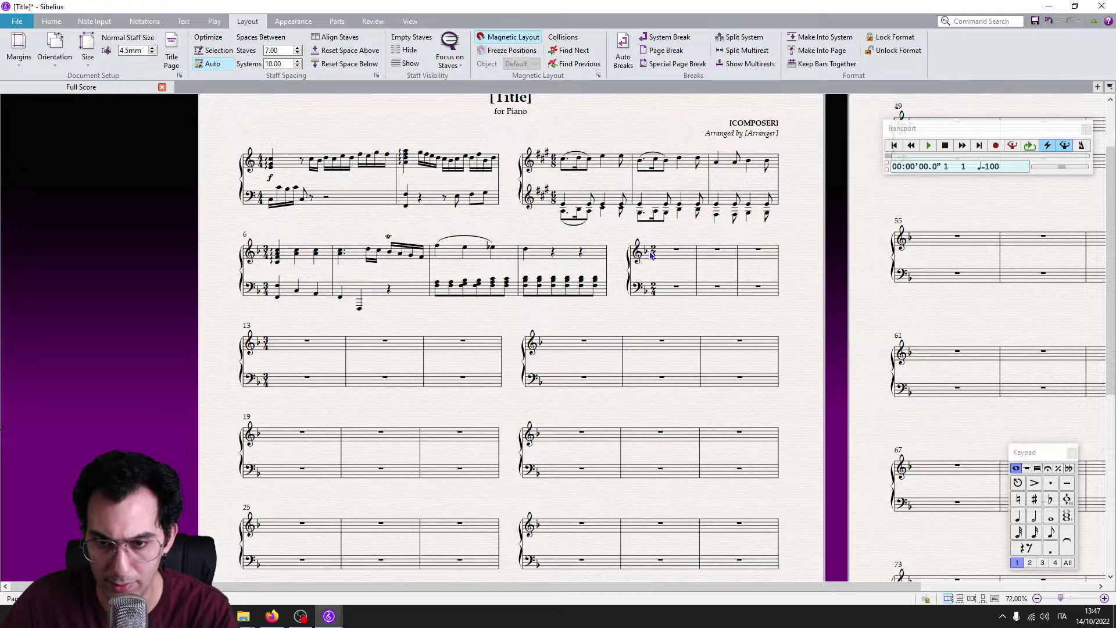
pyautogui.click(652, 254)
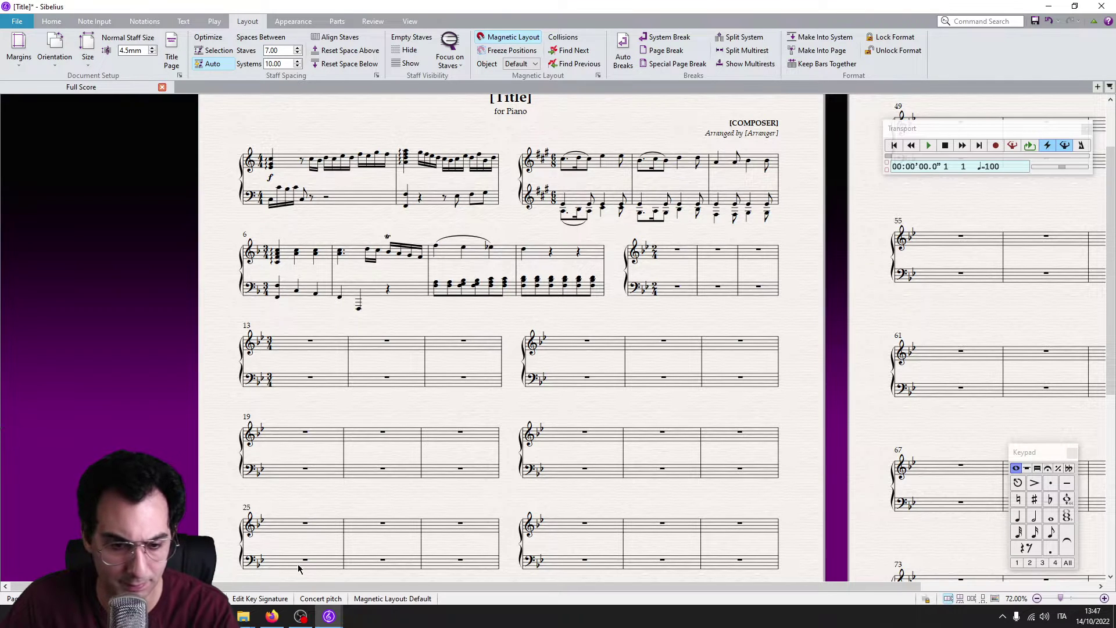
# Copy the three bars from Inhalt copy and paste them into the empty bars at bar 10.
pyautogui.moveTo(328, 616)
pyautogui.click(271, 576)
pyautogui.scroll(-2, 460, 382)
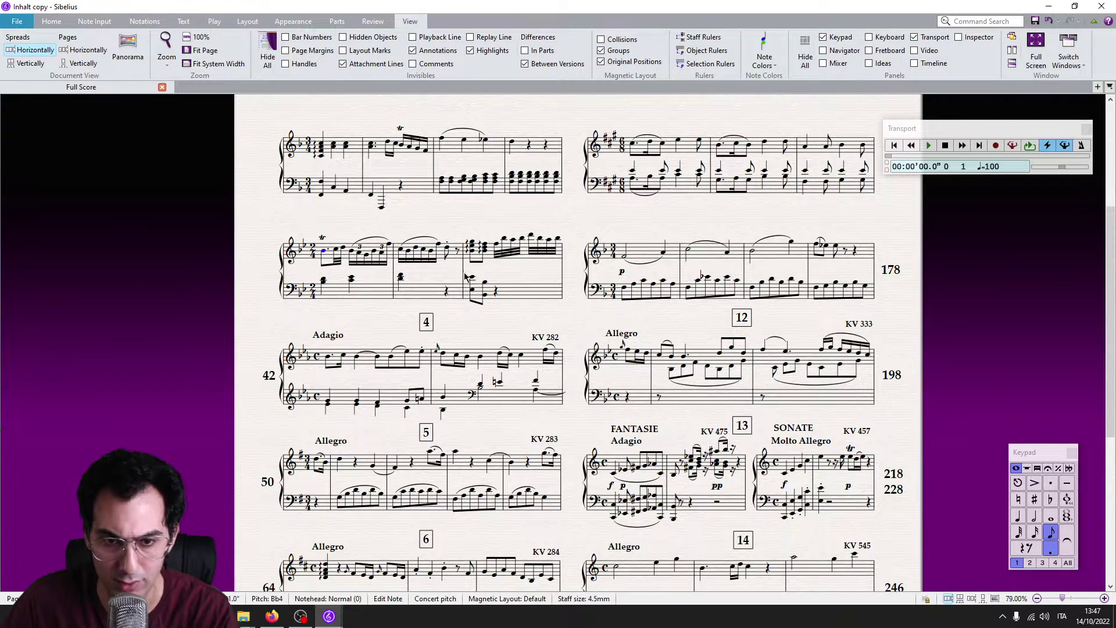
pyautogui.moveTo(329, 259); pyautogui.dragTo(525, 293)
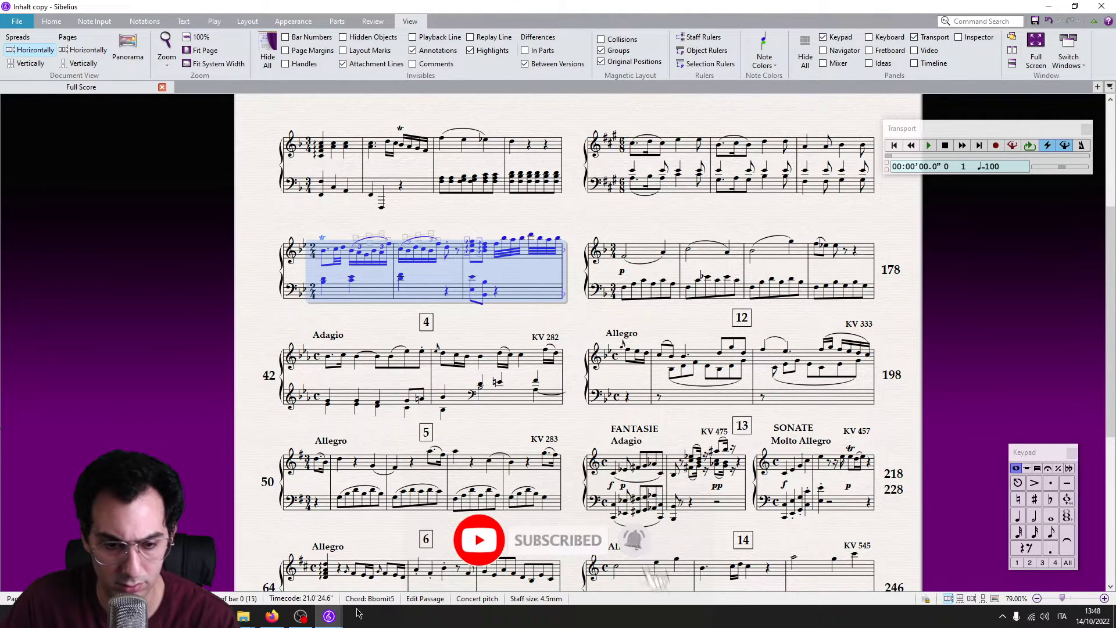
pyautogui.click(380, 562)
pyautogui.click(667, 257)
pyautogui.hotkey('ctrl', 'v')
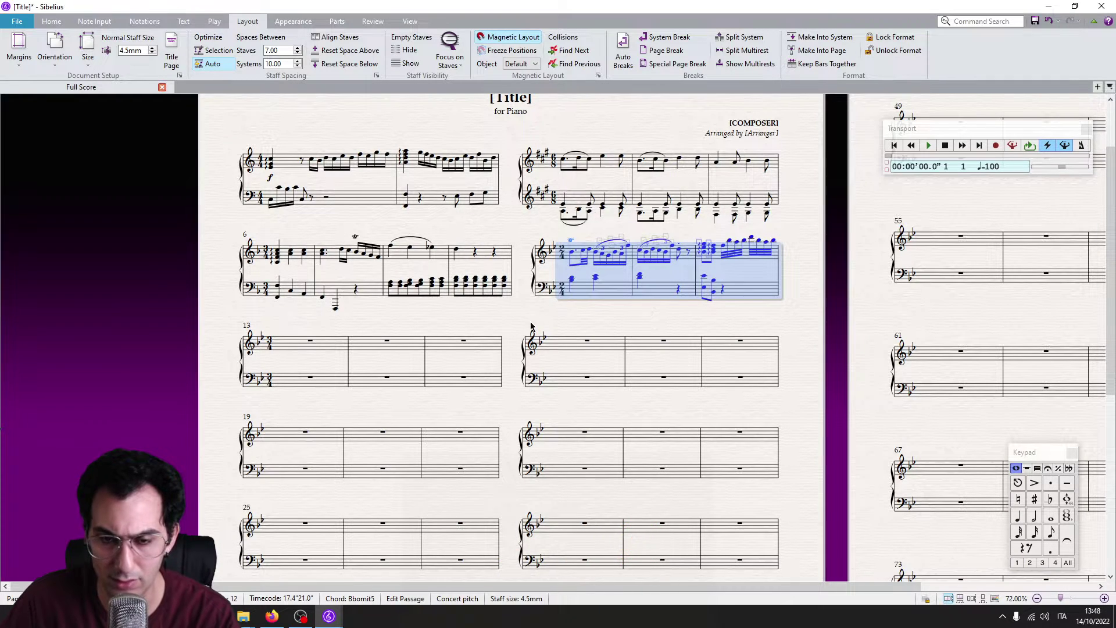
pyautogui.scroll(-1, 511, 266)
pyautogui.press('Escape')
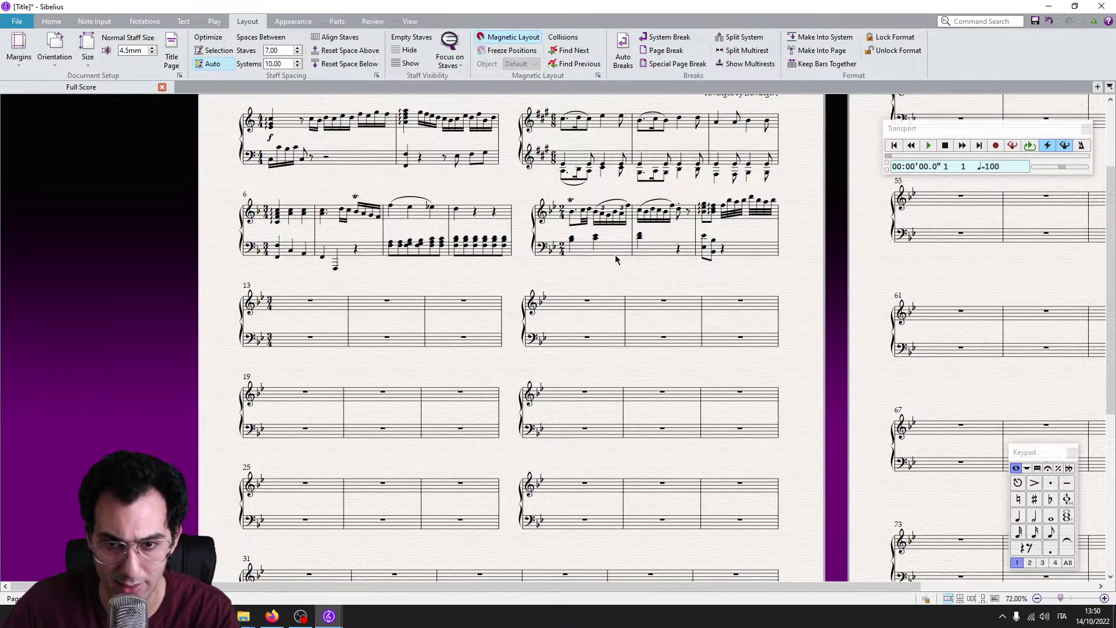
# Narrow the note spacing of bars 6–10 on both staves.
pyautogui.click(618, 254)
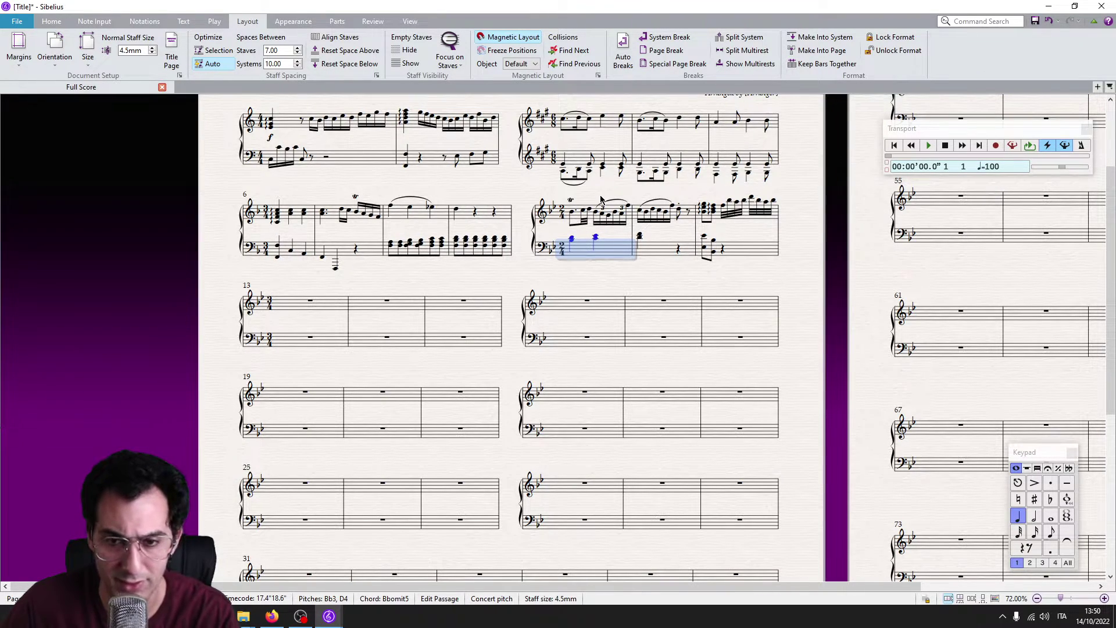
pyautogui.scroll(3, 600, 200)
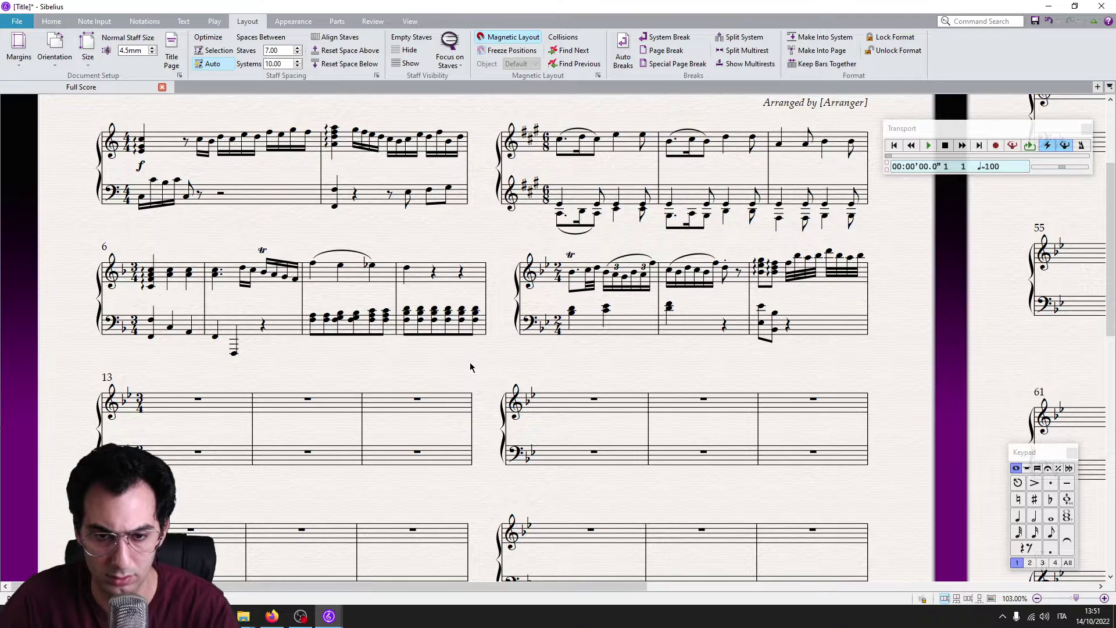
pyautogui.click(482, 330)
pyautogui.keyDown('shift'); pyautogui.click(214, 305); pyautogui.keyUp('shift')
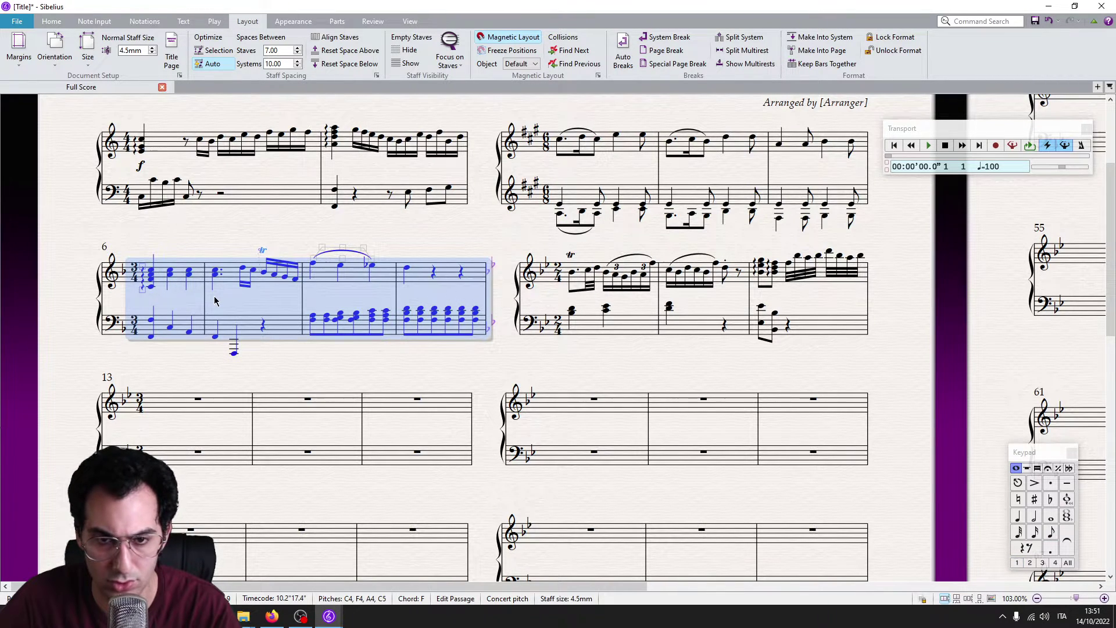
pyautogui.hotkey('alt', 'shift', 'Left')
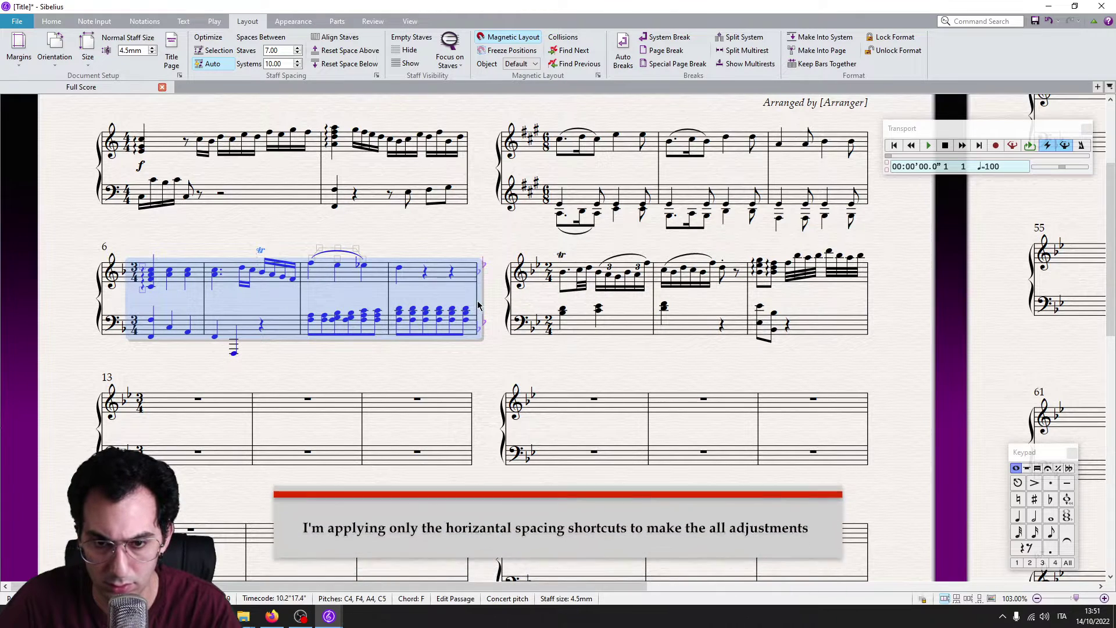
pyautogui.press('Escape')
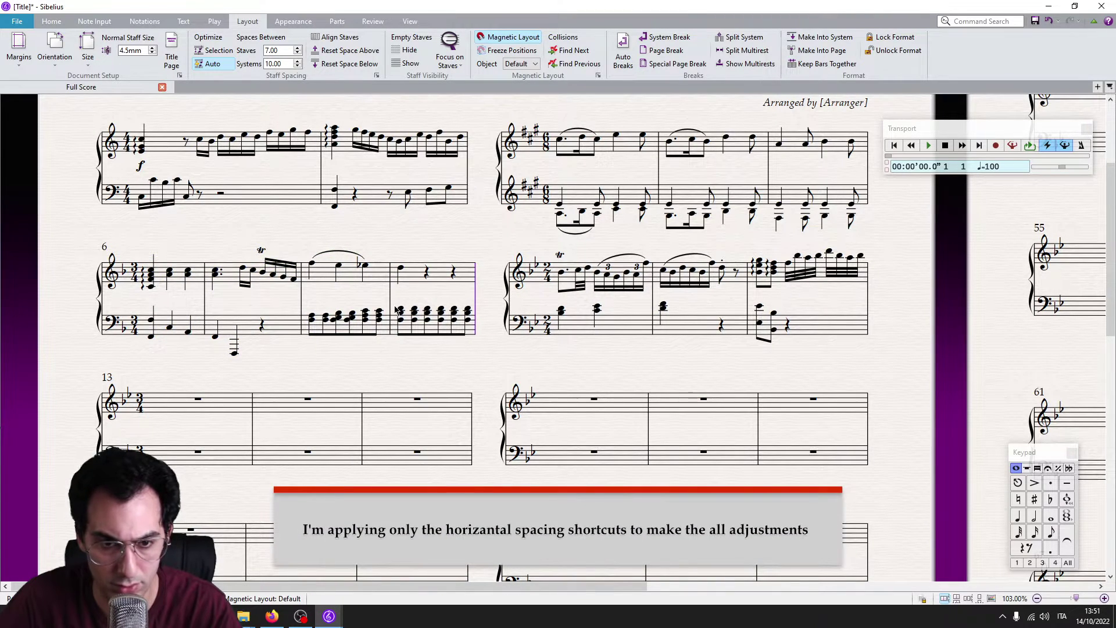
# Nudge the barlines before bars 9 and 7 left to re-space the second system.
pyautogui.click(390, 300)
pyautogui.hotkey('ctrl', 'shift', 'alt', 'Left')
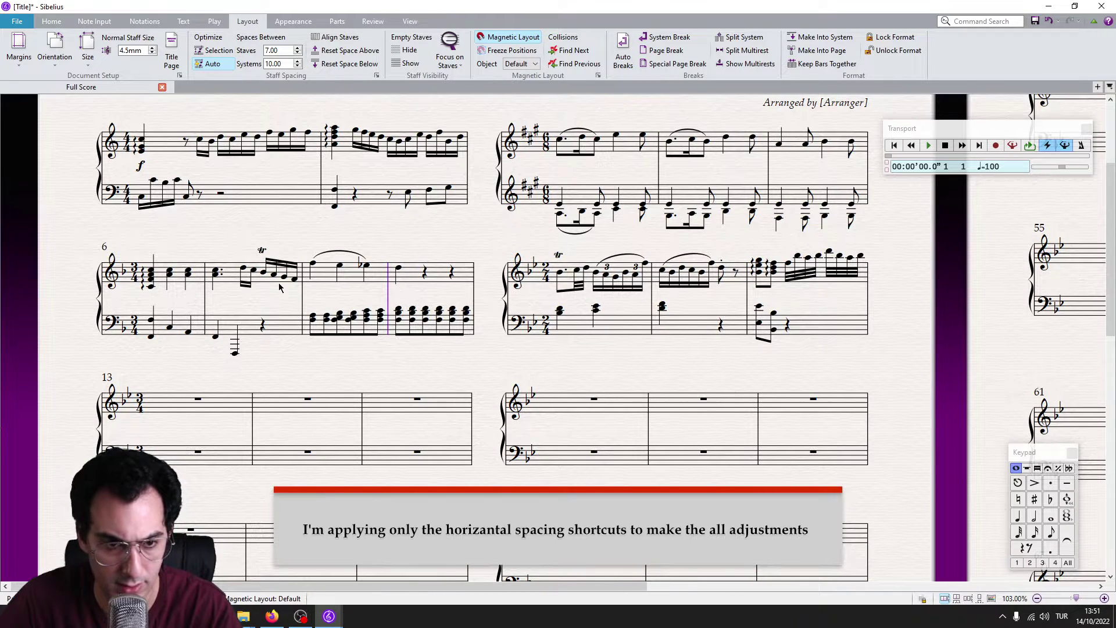
pyautogui.click(305, 293)
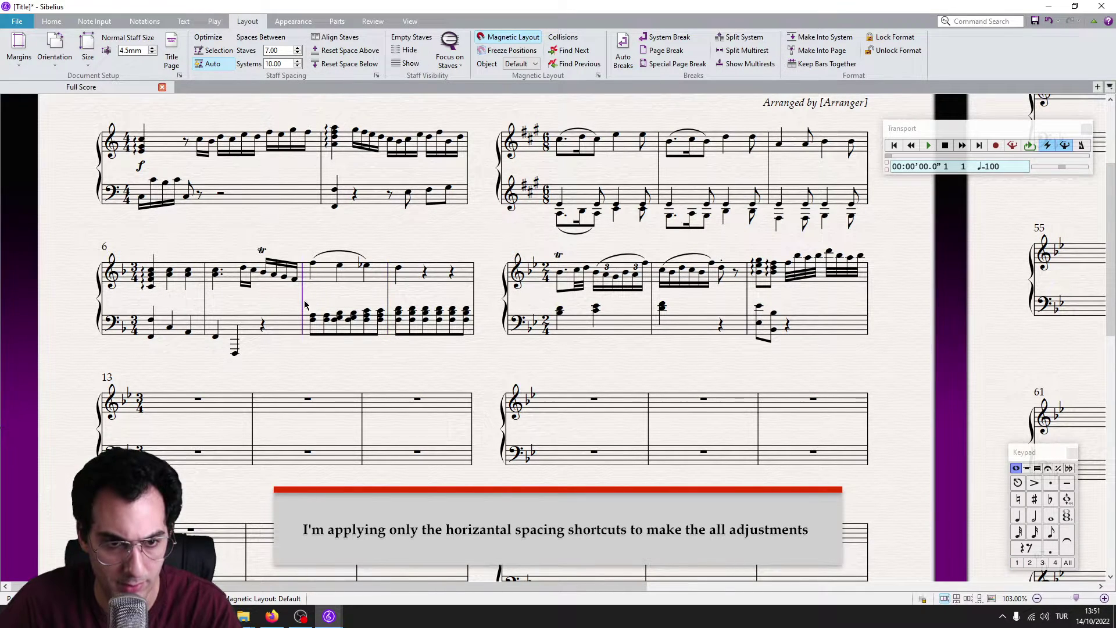
pyautogui.click(206, 313)
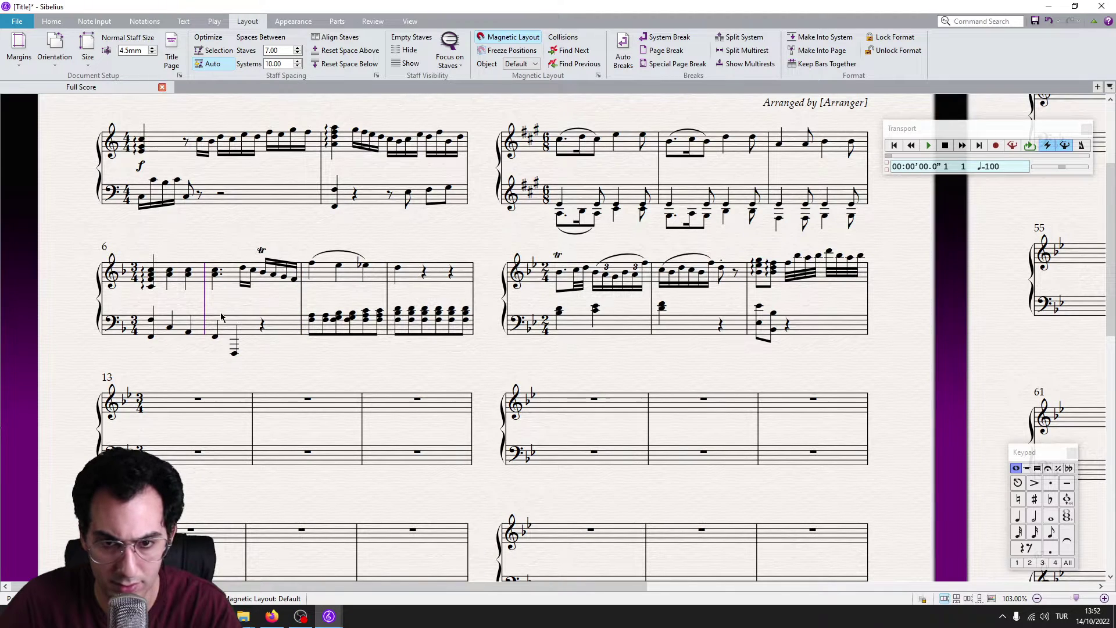
pyautogui.hotkey('ctrl', 'shift', 'alt', 'Left')
pyautogui.hotkey('ctrl', 'shift', 'alt', 'Left')
pyautogui.hotkey('ctrl', 'shift', 'alt', 'Left')
# Adjust first-system spacing, shifting a barline left and widening after bar 1's bass eighth note.
pyautogui.click(323, 166)
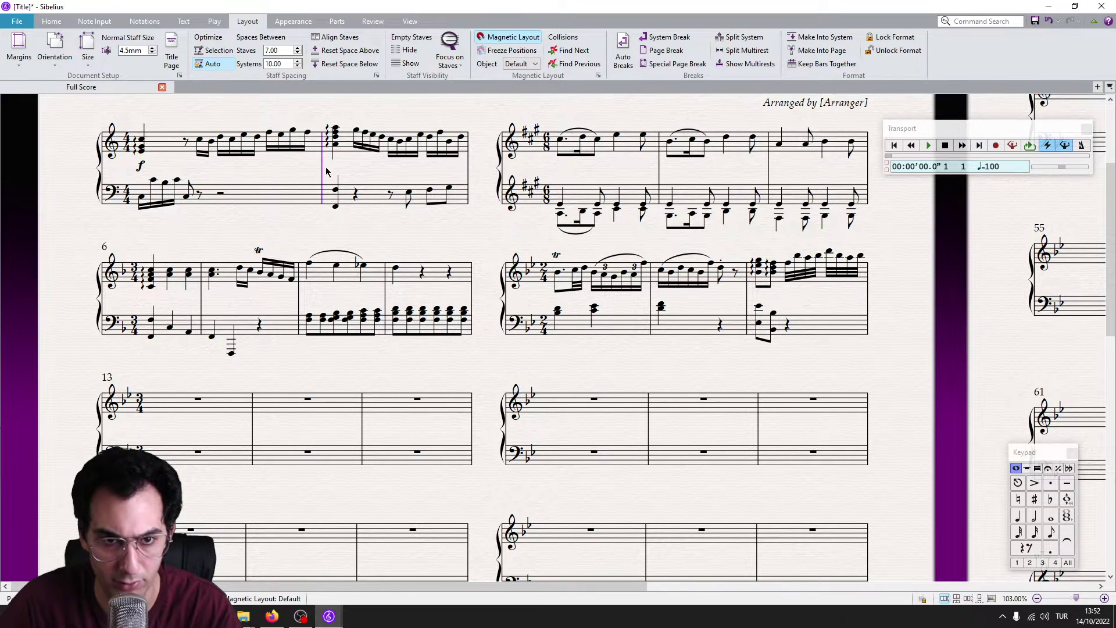
pyautogui.hotkey('ctrl', 'shift', 'alt', 'Left')
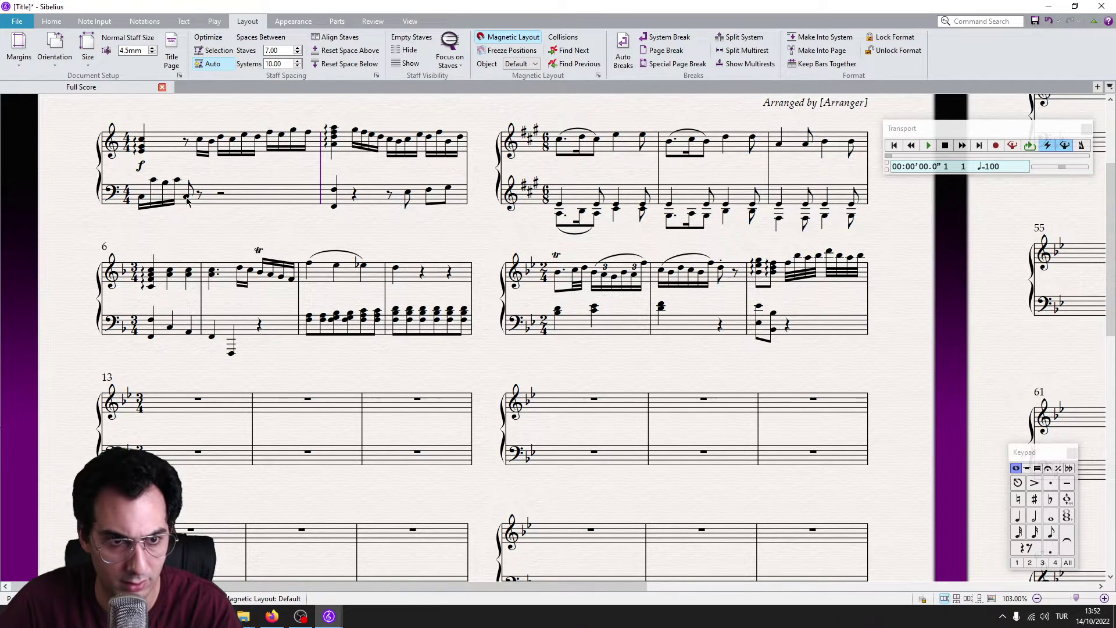
pyautogui.click(187, 198)
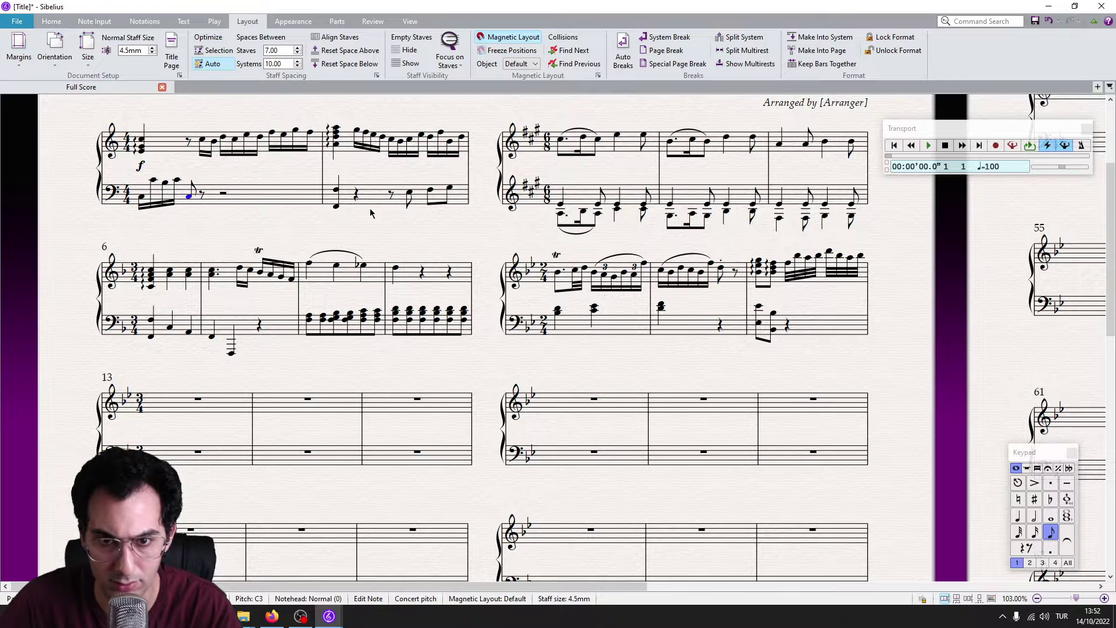
pyautogui.hotkey('ctrl', 'shift', 'alt', 'Right')
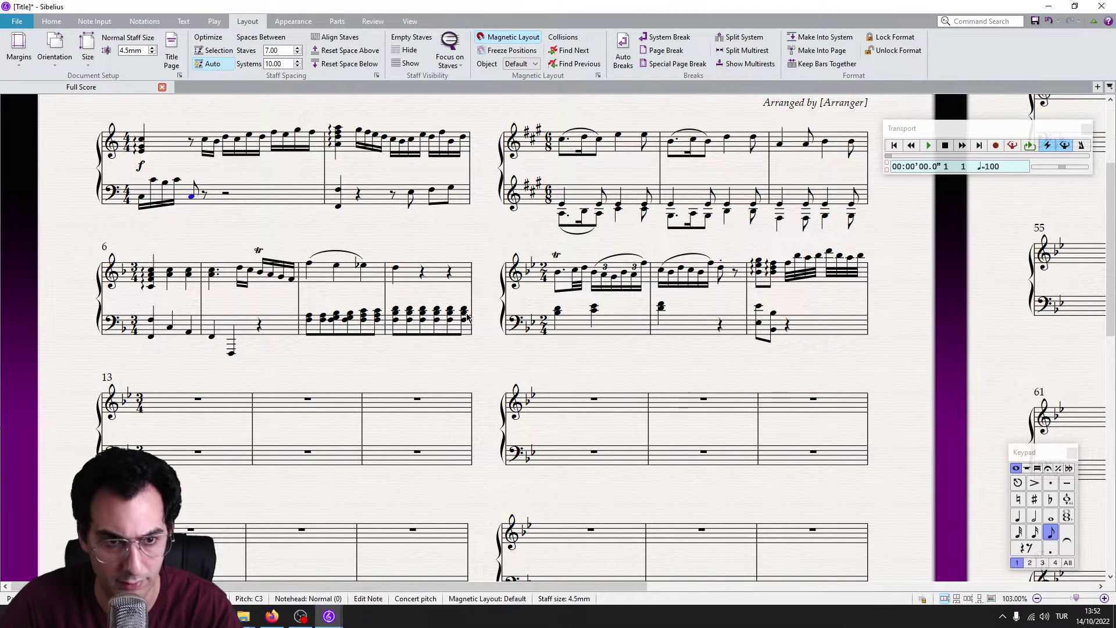
pyautogui.scroll(-1, 444, 309)
pyautogui.scroll(-1, 434, 305)
pyautogui.scroll(1, 471, 306)
pyautogui.scroll(1, 495, 295)
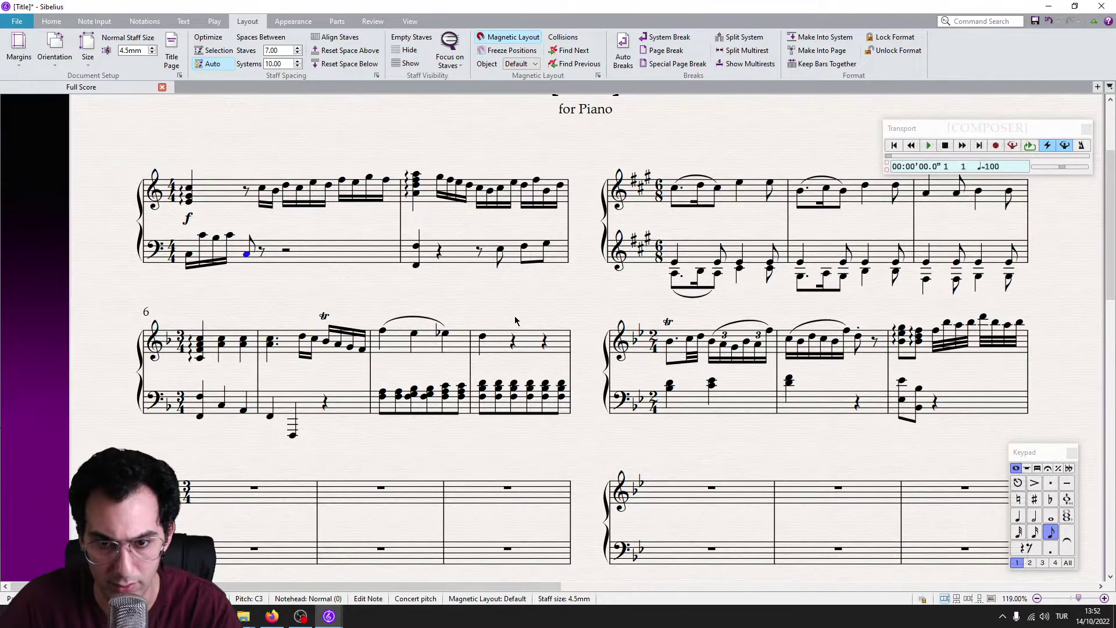
pyautogui.click(569, 401)
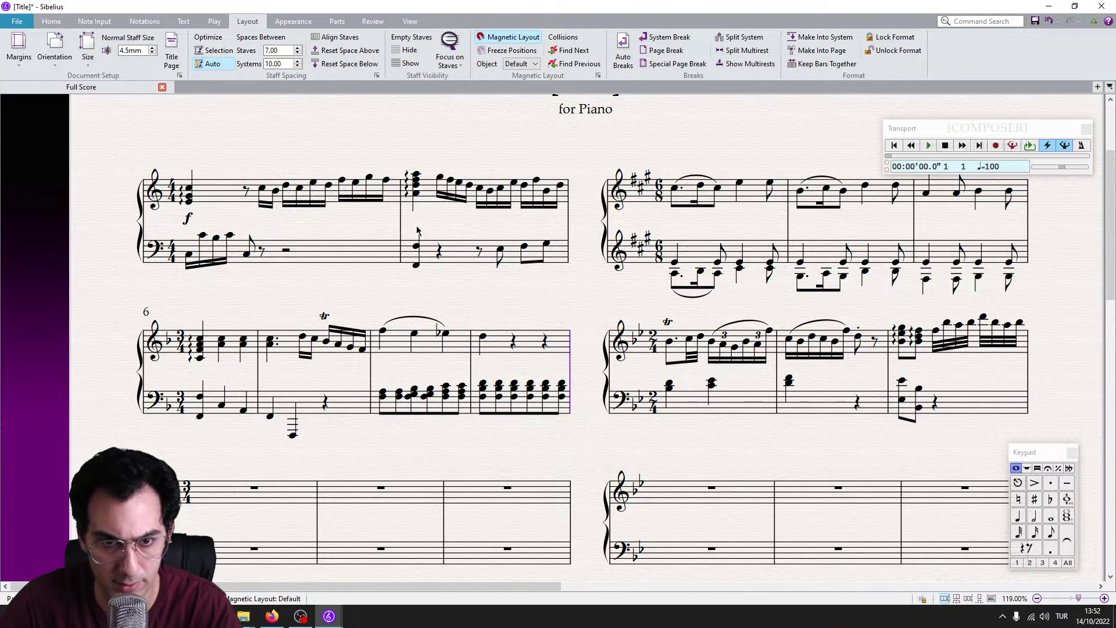
pyautogui.click(479, 192)
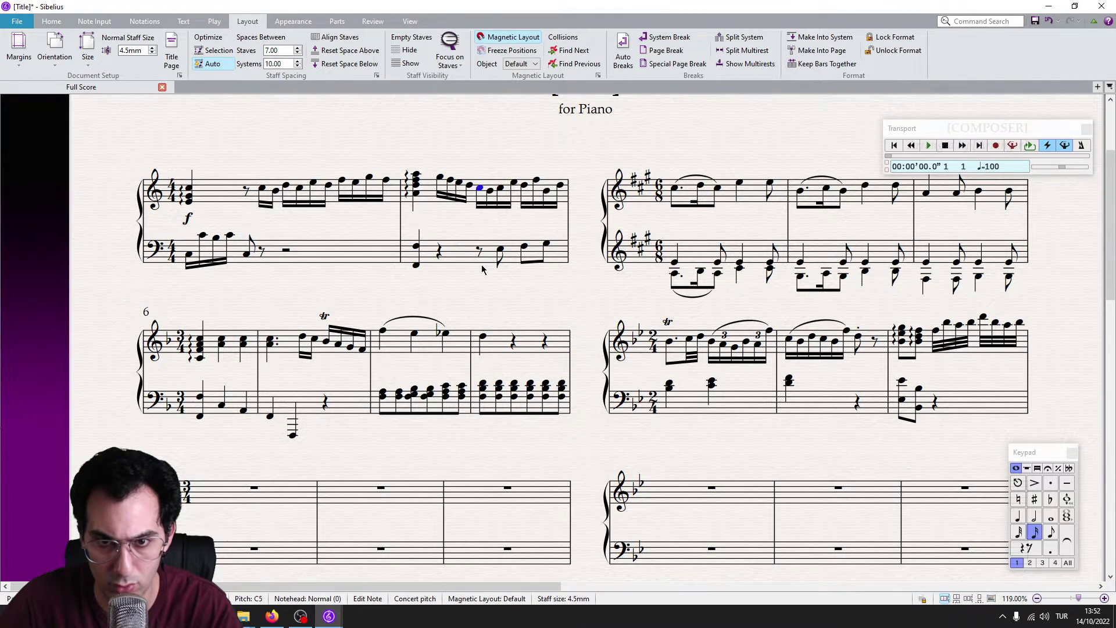
pyautogui.press('Escape')
pyautogui.scroll(-1, 589, 301)
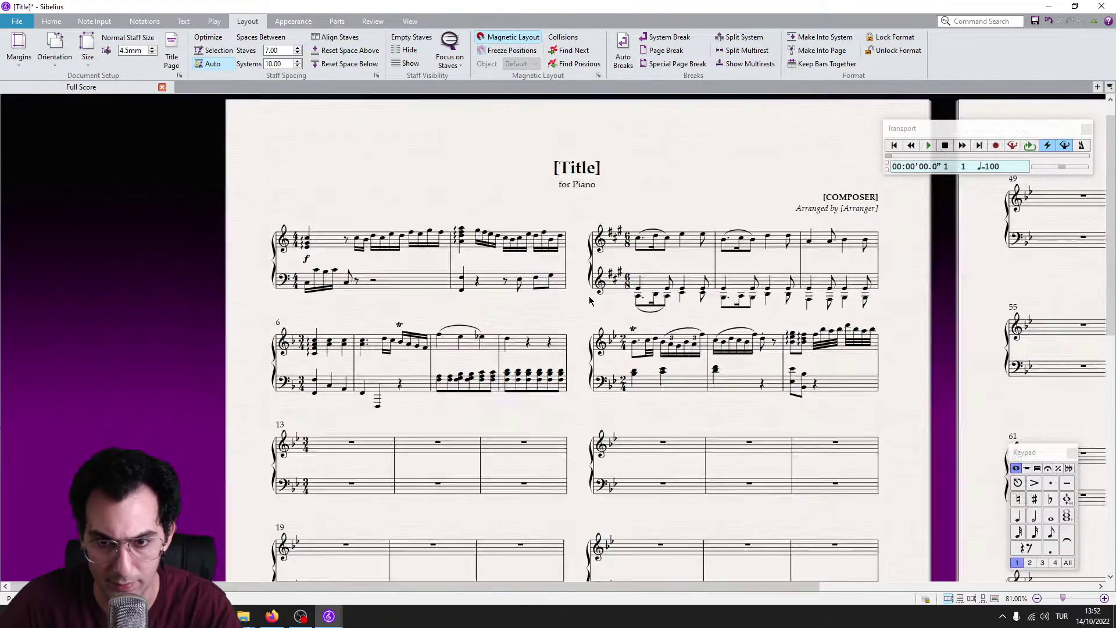
pyautogui.scroll(-1, 566, 306)
pyautogui.scroll(-1, 399, 314)
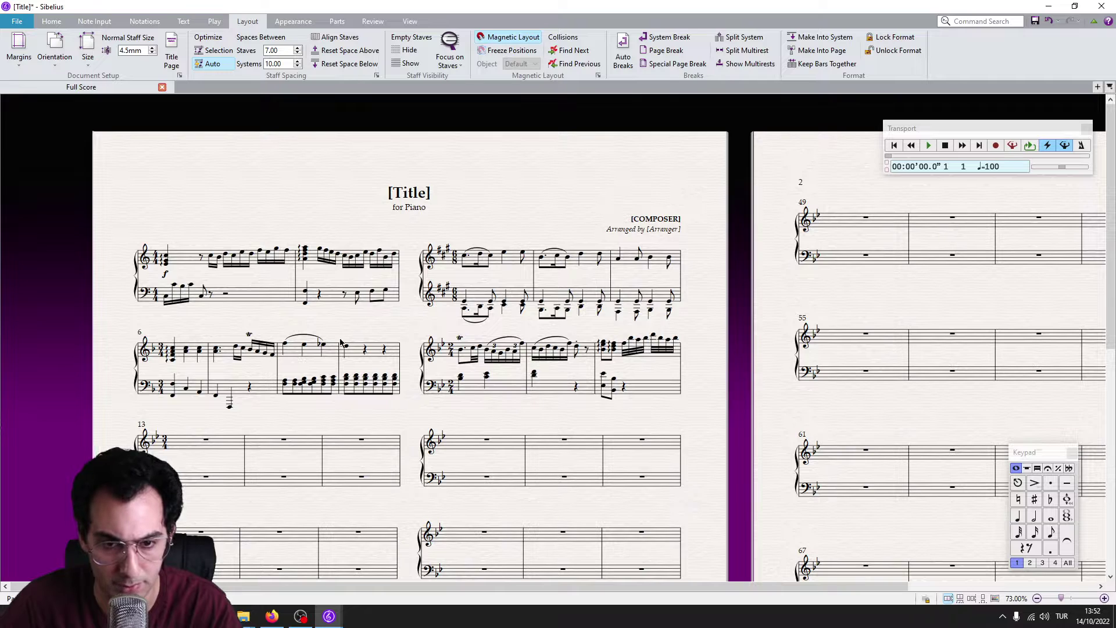
pyautogui.moveTo(367, 323); pyautogui.dragTo(382, 255)
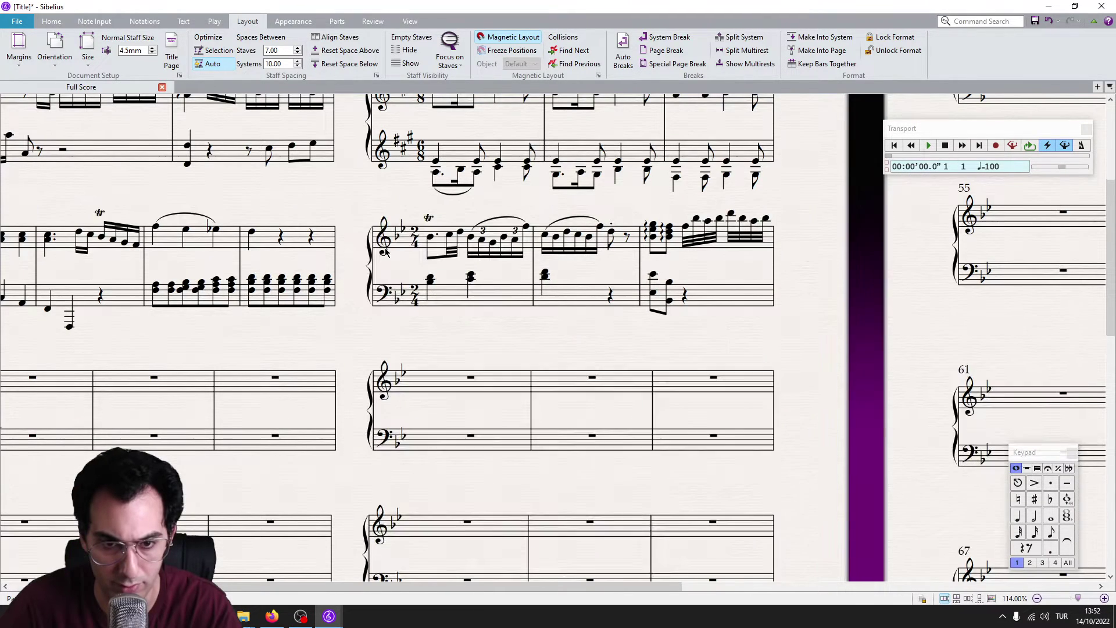
pyautogui.hotkey('ctrl', 'Home')
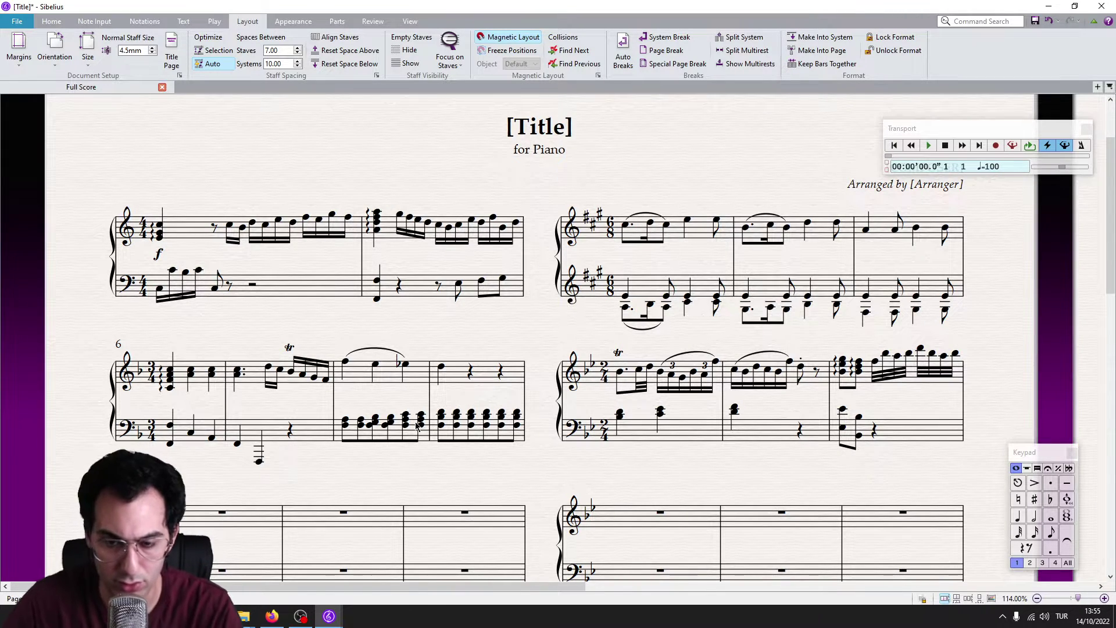
# Add tempo headings Allegro above bar 1 and Andante grazioso above the second piece.
pyautogui.click(179, 237)
pyautogui.hotkey('ctrl', 'alt', 't')
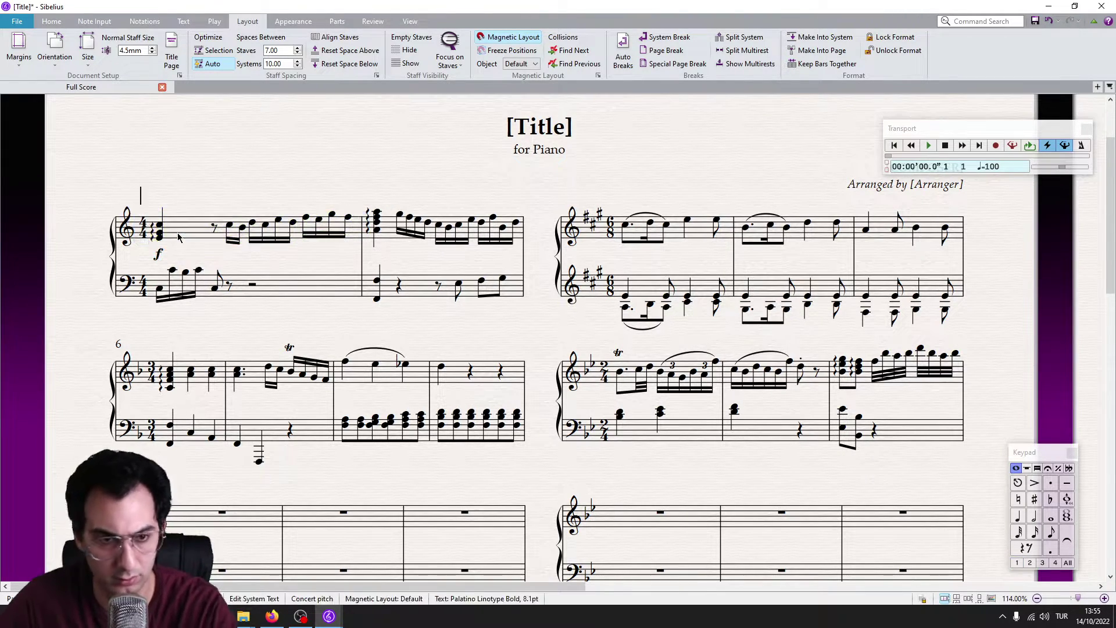
pyautogui.write('Allegro')
pyautogui.press('Escape')
pyautogui.click(643, 236)
pyautogui.hotkey('ctrl', 'alt', 't')
pyautogui.write('Adn')
pyautogui.press('BackSpace')
pyautogui.press('BackSpace')
pyautogui.write('ndante grazioso')
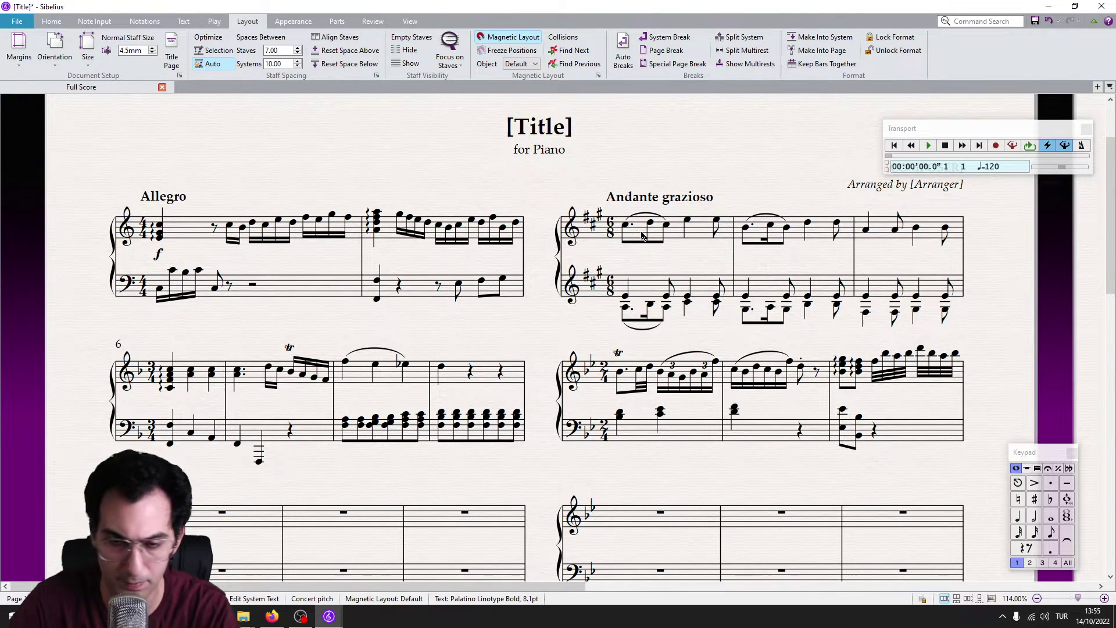
pyautogui.press('Escape')
pyautogui.press('Escape')
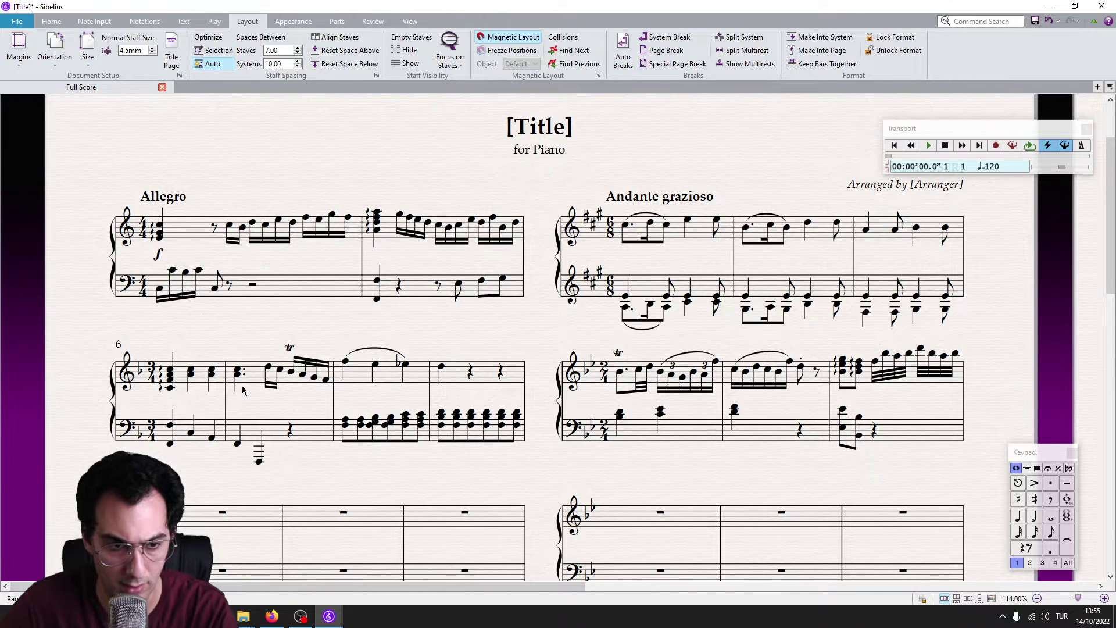
pyautogui.moveTo(329, 617)
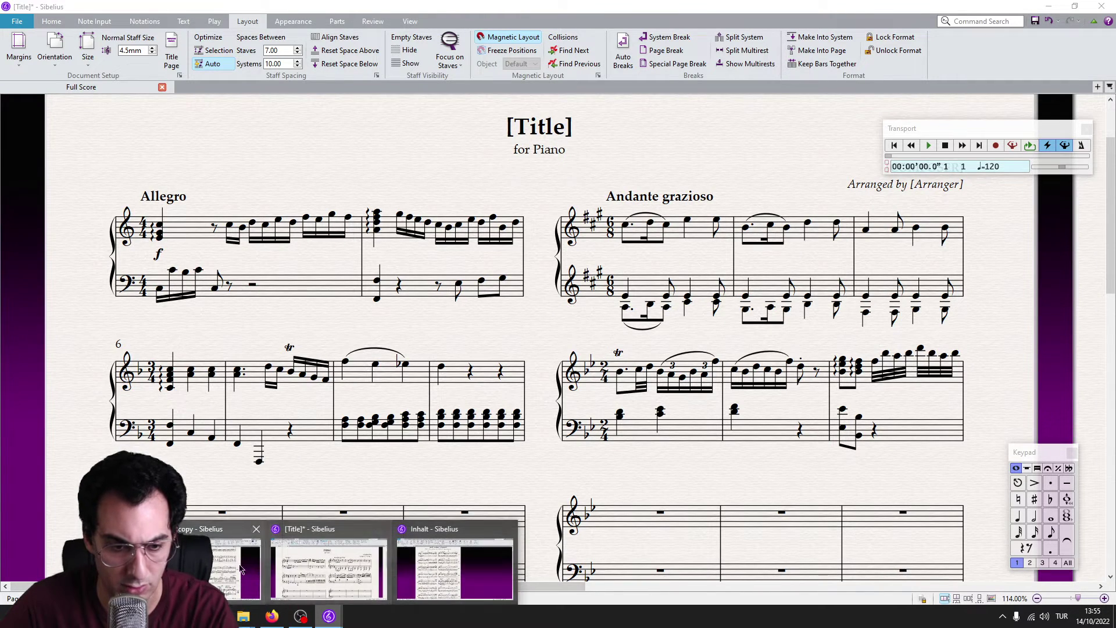
# Add Allegro assai above bar 6 and Allegro above the fourth incipit.
pyautogui.click(455, 572)
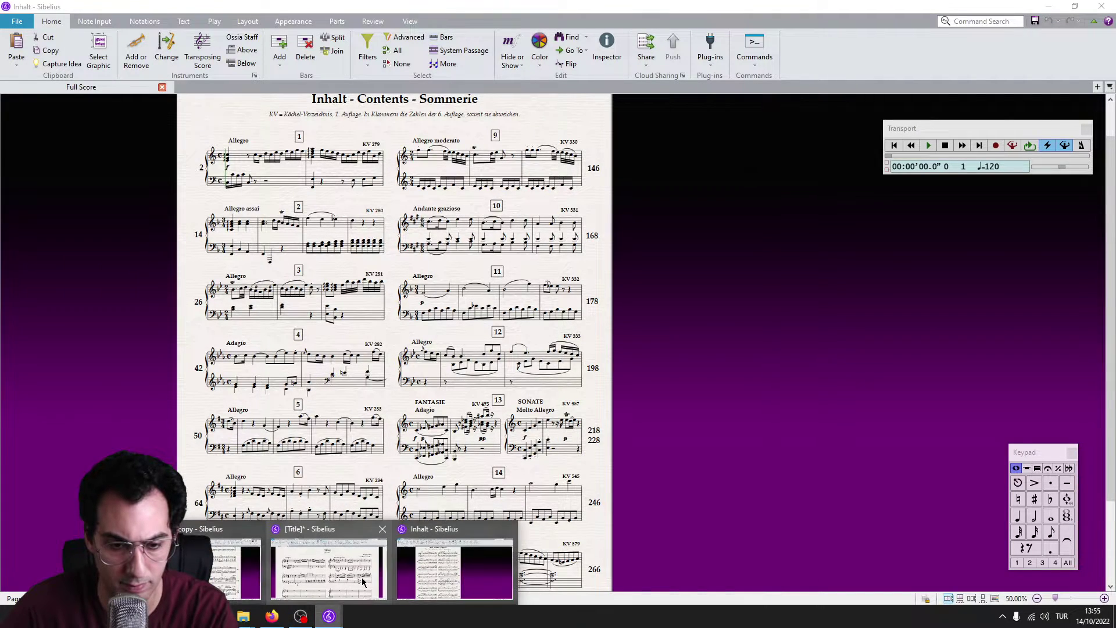
pyautogui.click(367, 581)
pyautogui.click(177, 388)
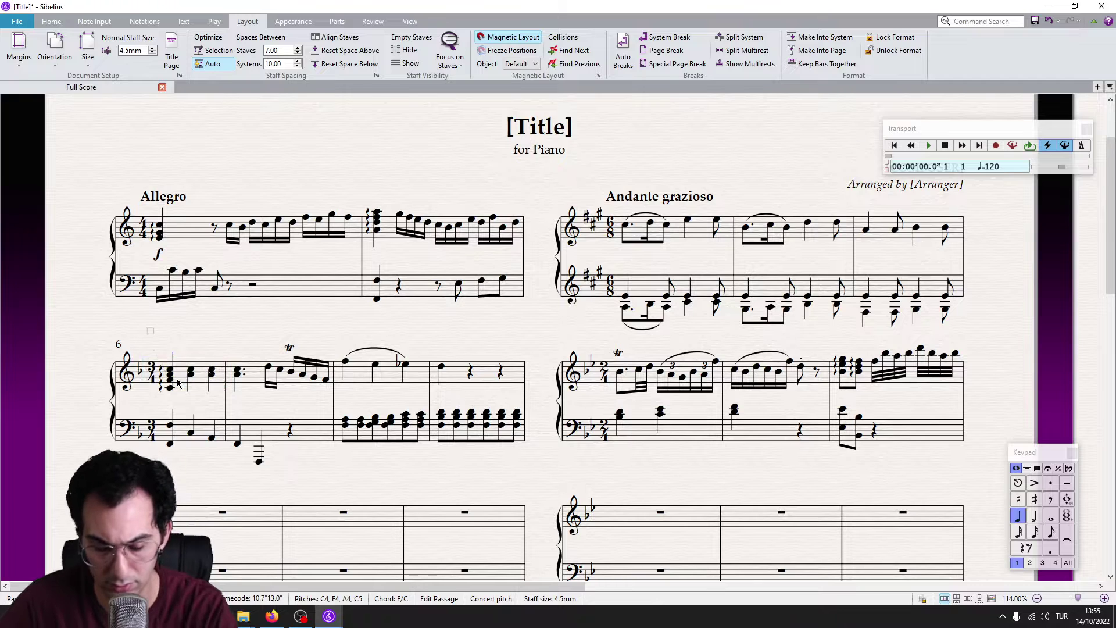
pyautogui.click(178, 381)
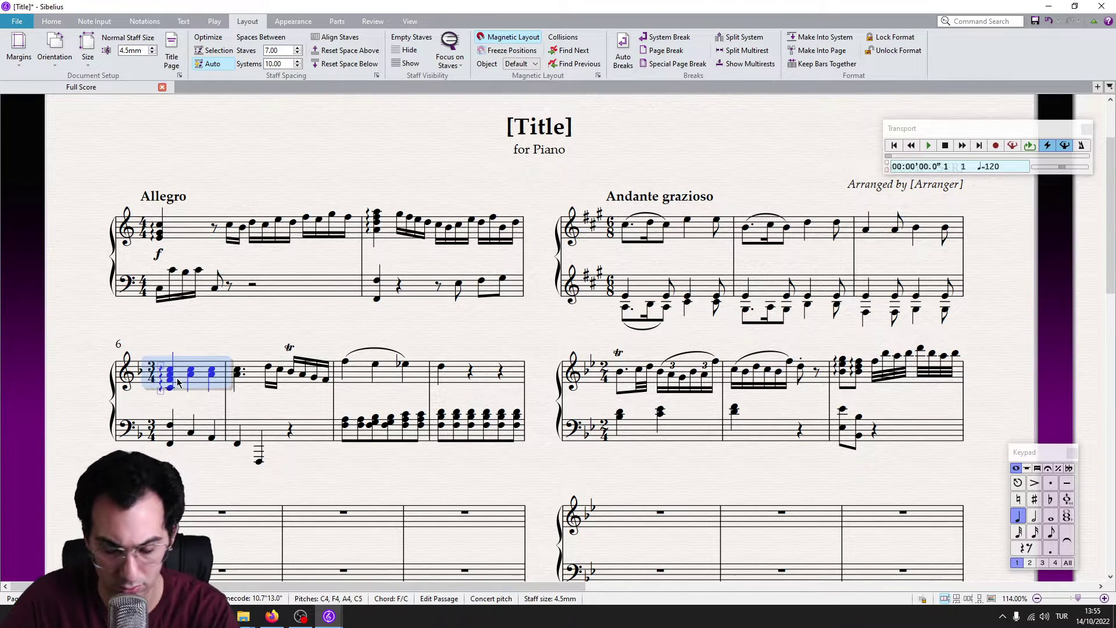
pyautogui.hotkey('ctrl', 'alt', 't')
pyautogui.write('Allegro assai')
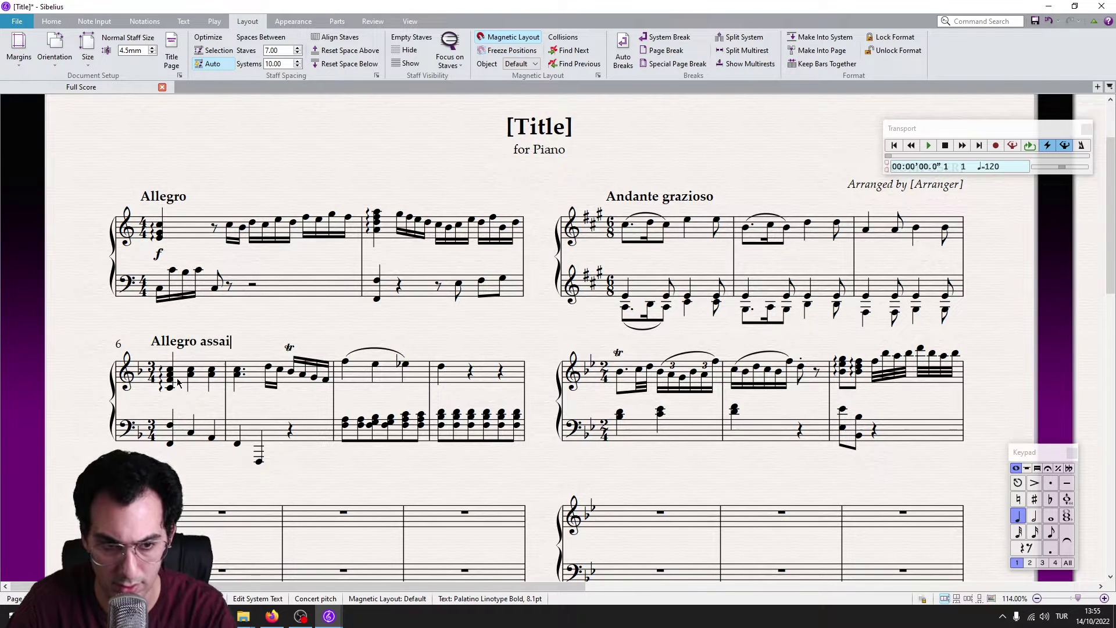
pyautogui.press('Escape')
pyautogui.scroll(-2, 634, 332)
pyautogui.scroll(1, 633, 206)
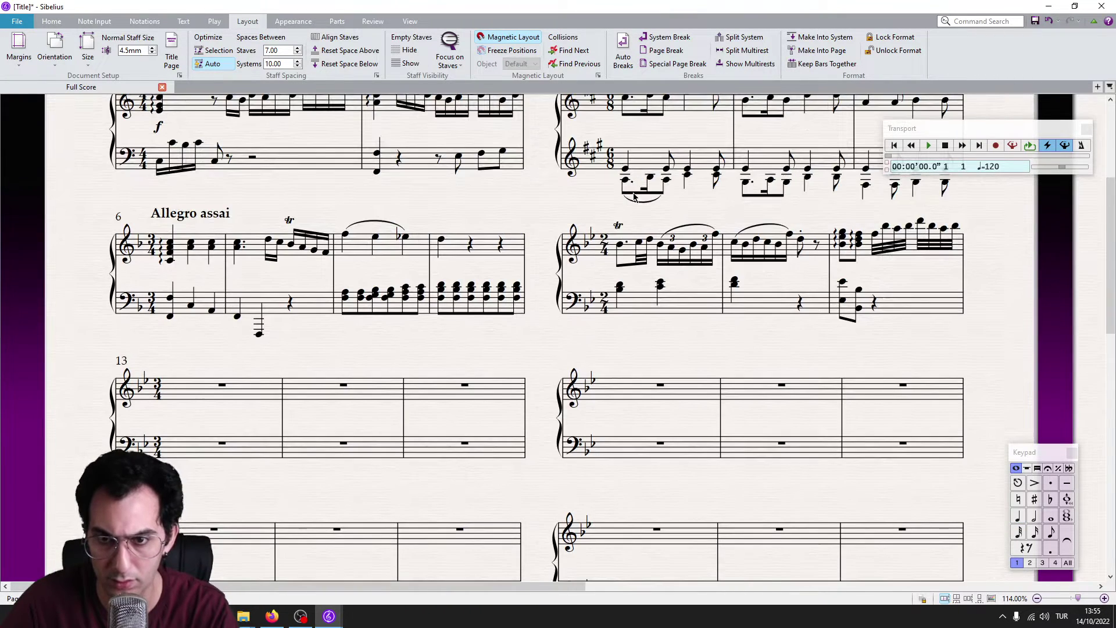
pyautogui.click(621, 251)
pyautogui.hotkey('ctrl', 'alt', 't')
pyautogui.write('Allegro')
pyautogui.press('Escape')
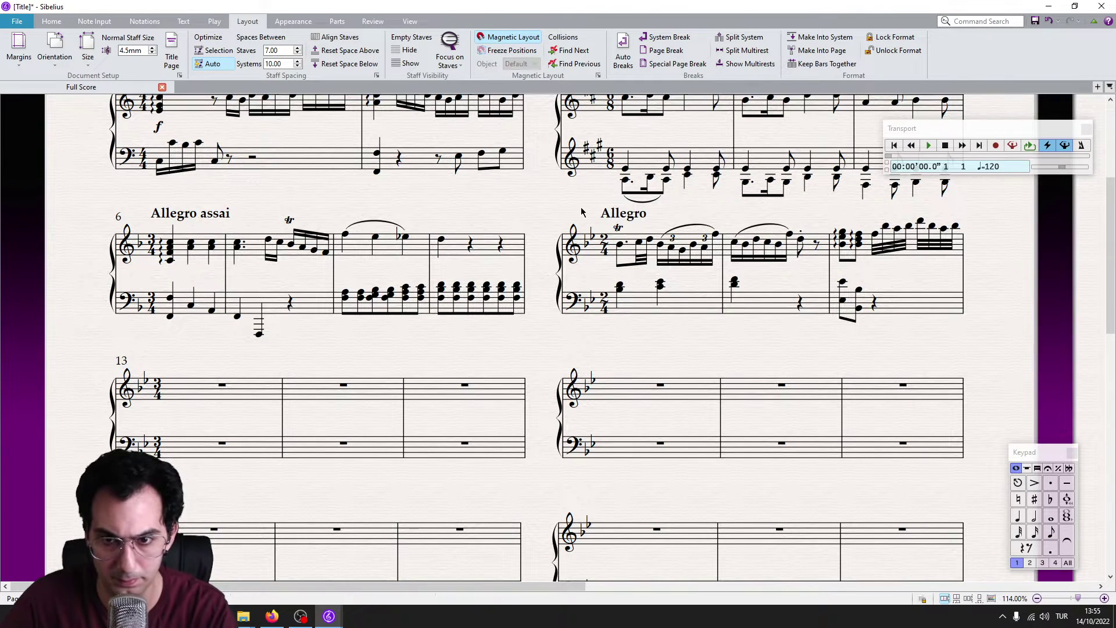
pyautogui.scroll(1, 578, 258)
pyautogui.scroll(-1, 579, 259)
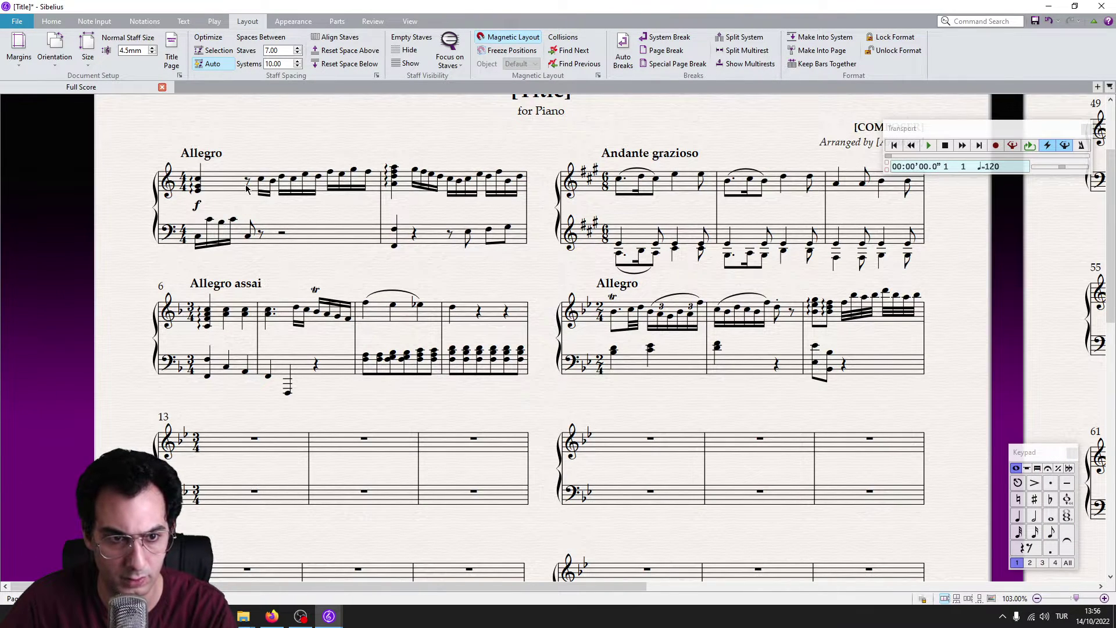
# Nudge the top Allegro and the Allegro assai headings into line with their systems.
pyautogui.click(199, 154)
pyautogui.click(229, 291)
pyautogui.hotkey('ctrl', 'shift', 'p')
pyautogui.click(205, 157)
pyautogui.press('Right')
pyautogui.press('Right')
pyautogui.press('Right')
pyautogui.press('Right')
pyautogui.press('Right')
pyautogui.press('Right')
pyautogui.press('Right')
pyautogui.click(265, 274)
pyautogui.click(230, 286)
pyautogui.press('Right')
pyautogui.press('Right')
pyautogui.press('Right')
pyautogui.press('Escape')
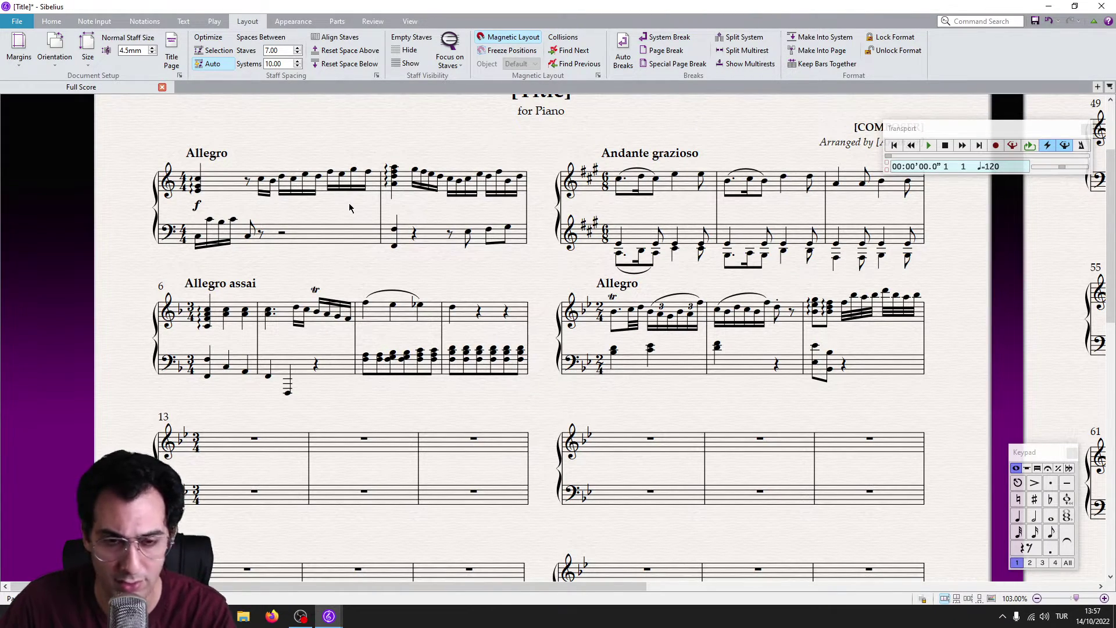
# Add a 13.5pt boxed number 1 above bar 2 of the first incipit.
pyautogui.click(332, 173)
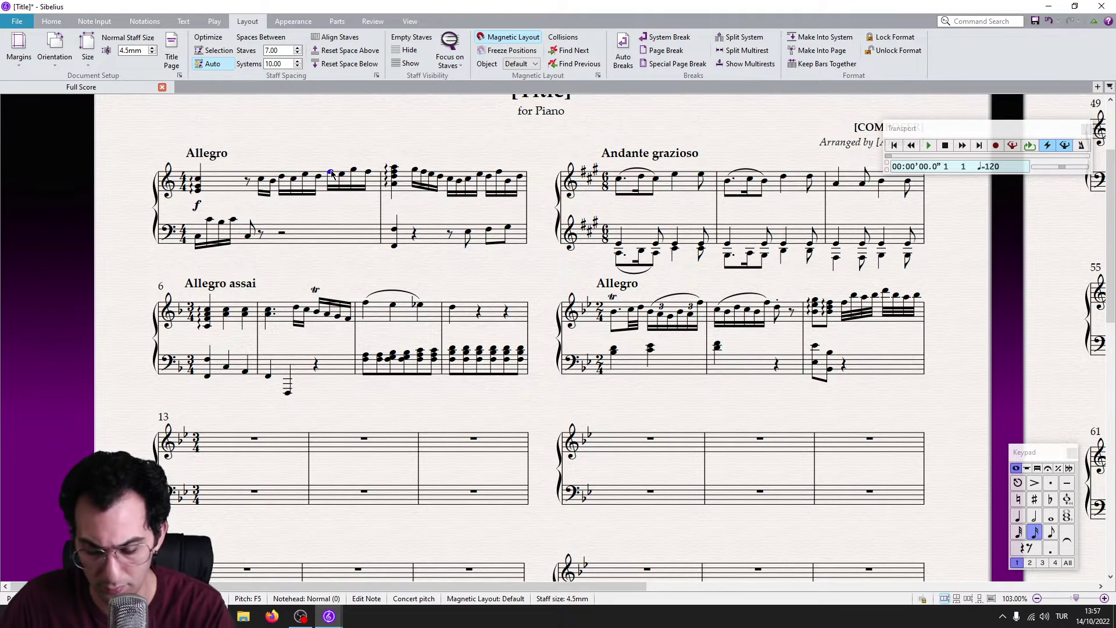
pyautogui.hotkey('ctrl', 'e')
pyautogui.write('1')
pyautogui.click(355, 150)
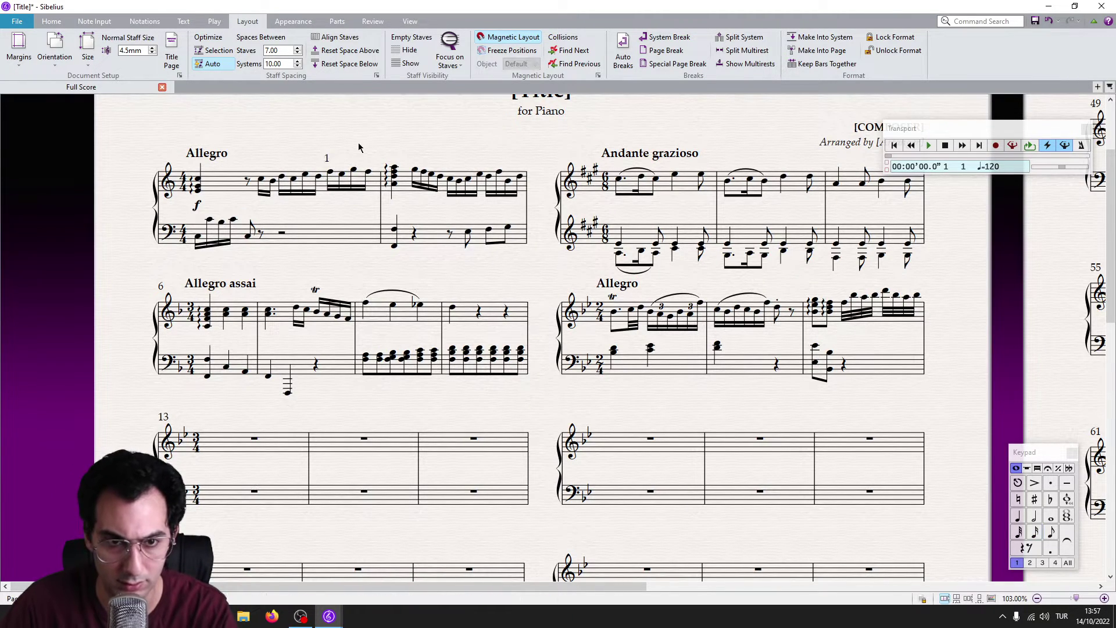
pyautogui.click(328, 158)
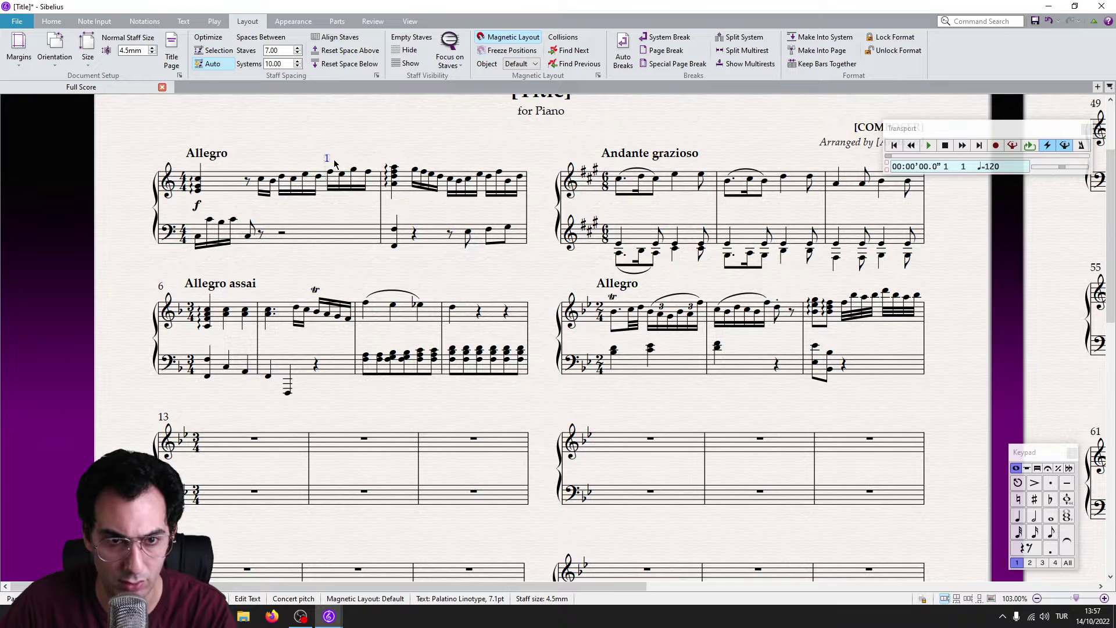
pyautogui.click(186, 21)
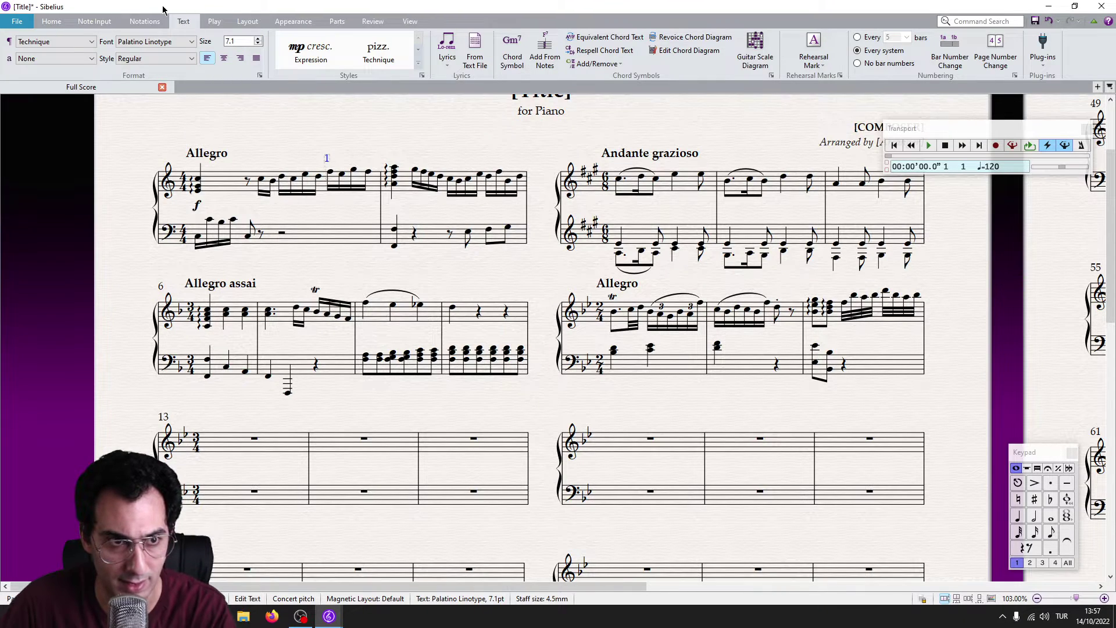
pyautogui.click(70, 42)
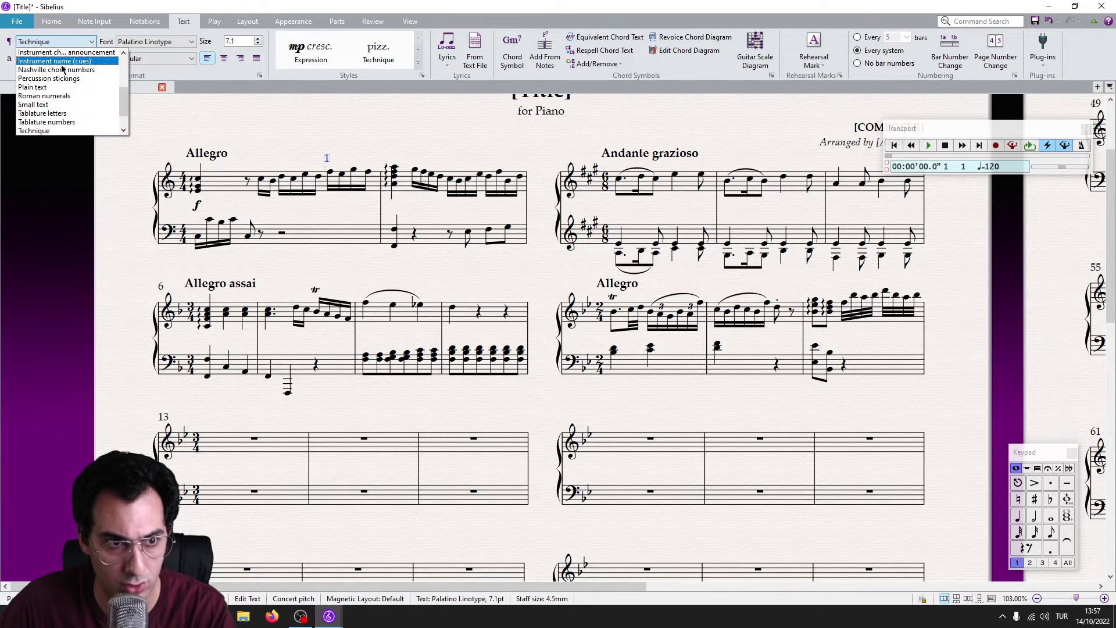
pyautogui.scroll(4, 63, 69)
pyautogui.click(65, 53)
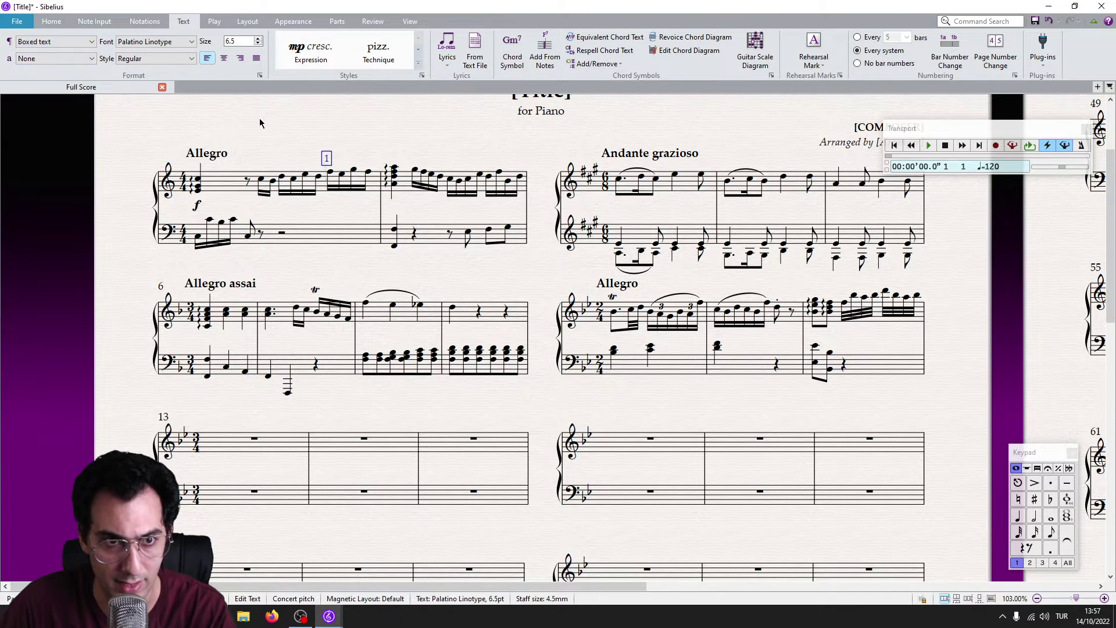
pyautogui.click(263, 123)
pyautogui.click(329, 158)
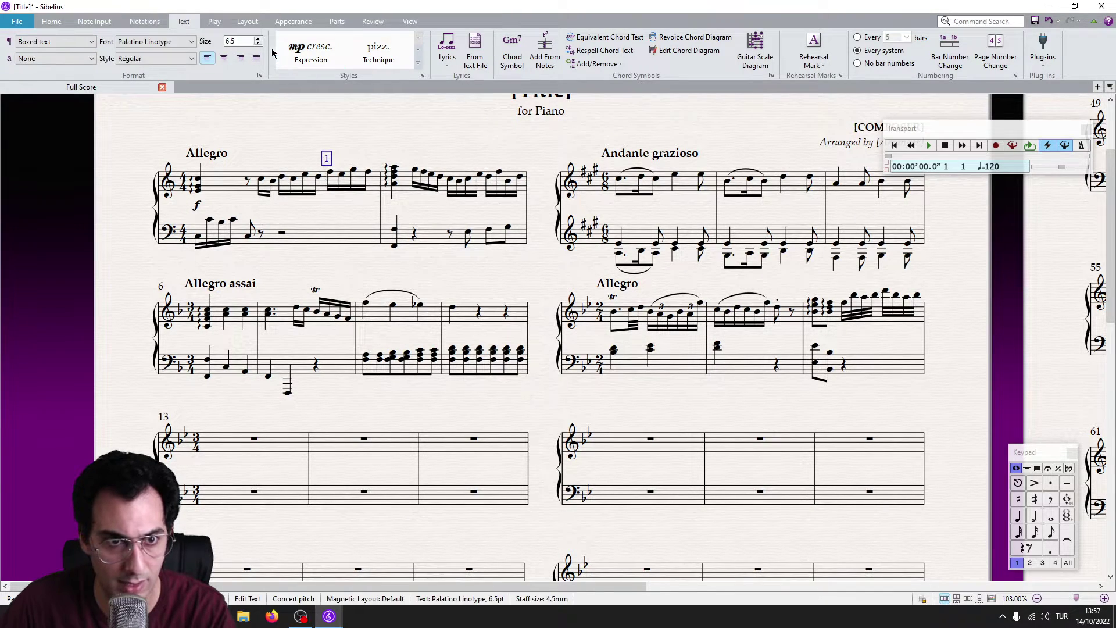
pyautogui.click(258, 38)
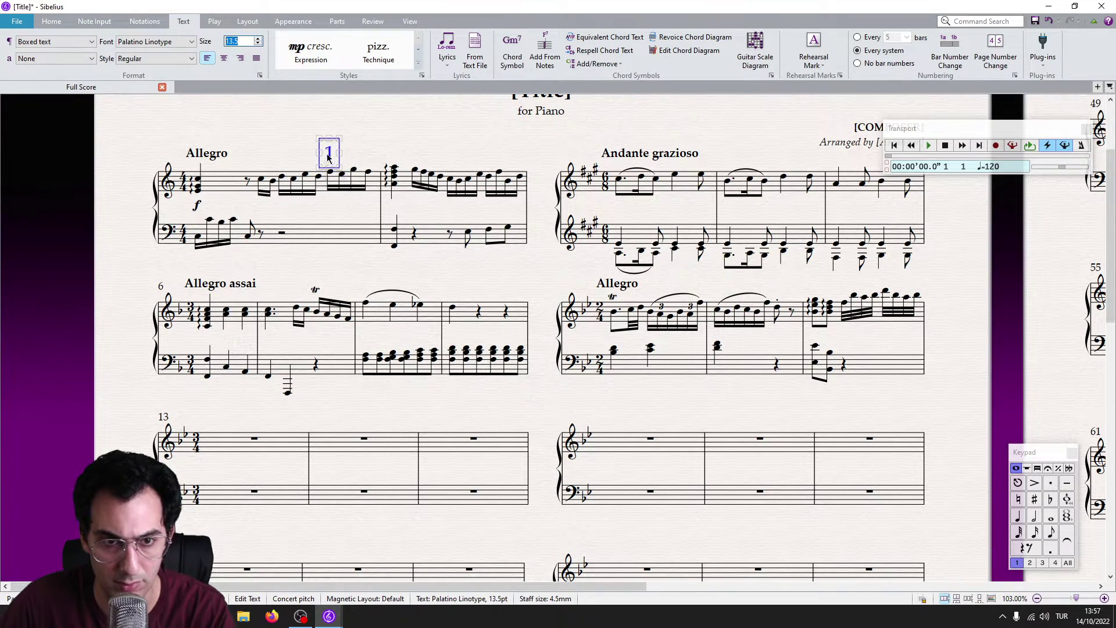
pyautogui.moveTo(328, 153); pyautogui.dragTo(351, 146)
pyautogui.keyDown('ctrl'); pyautogui.scroll(-3, 351, 145); pyautogui.keyUp('ctrl')
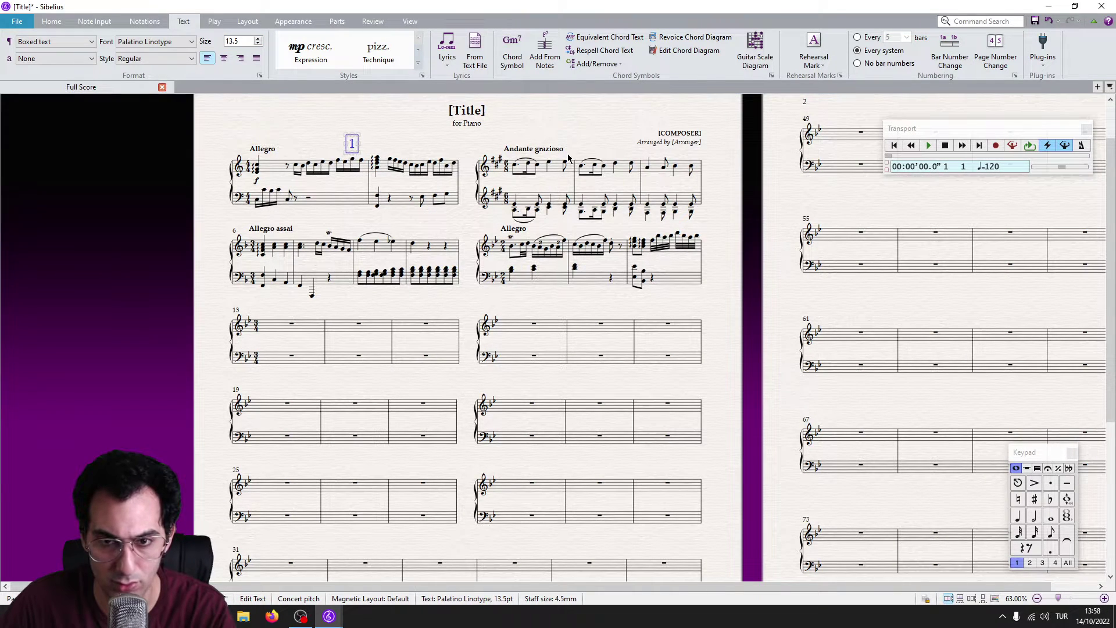
# Copy the boxed number above the other incipits, renumbering them 2, 3 and 4.
pyautogui.keyDown('alt'); pyautogui.click(357, 243); pyautogui.keyUp('alt')
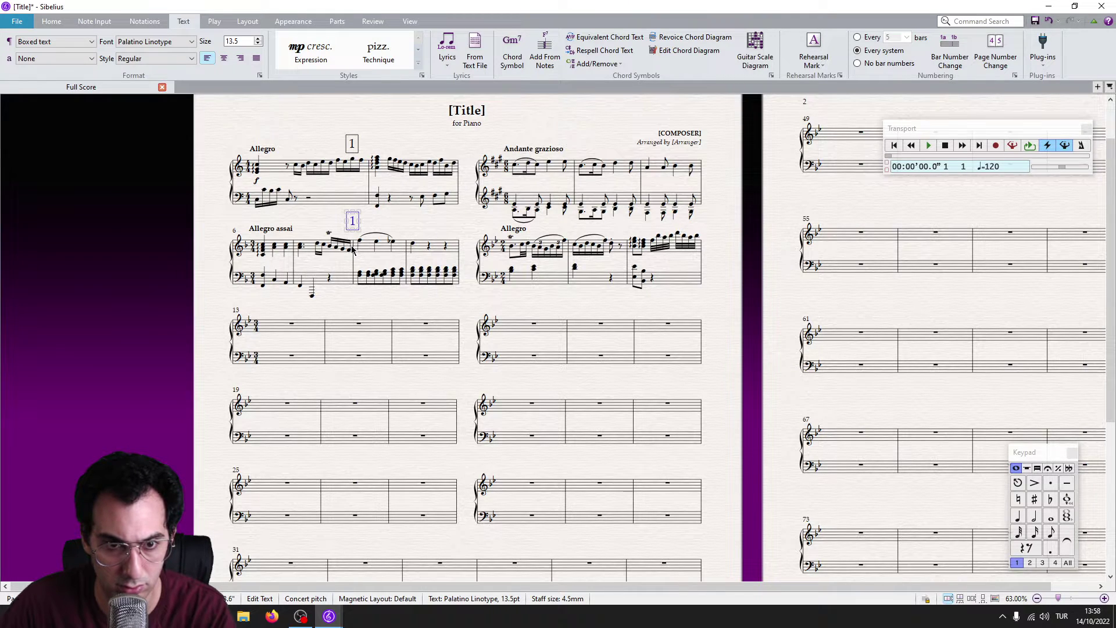
pyautogui.press('Return')
pyautogui.press('BackSpace')
pyautogui.write('2')
pyautogui.press('Escape')
pyautogui.click(357, 229)
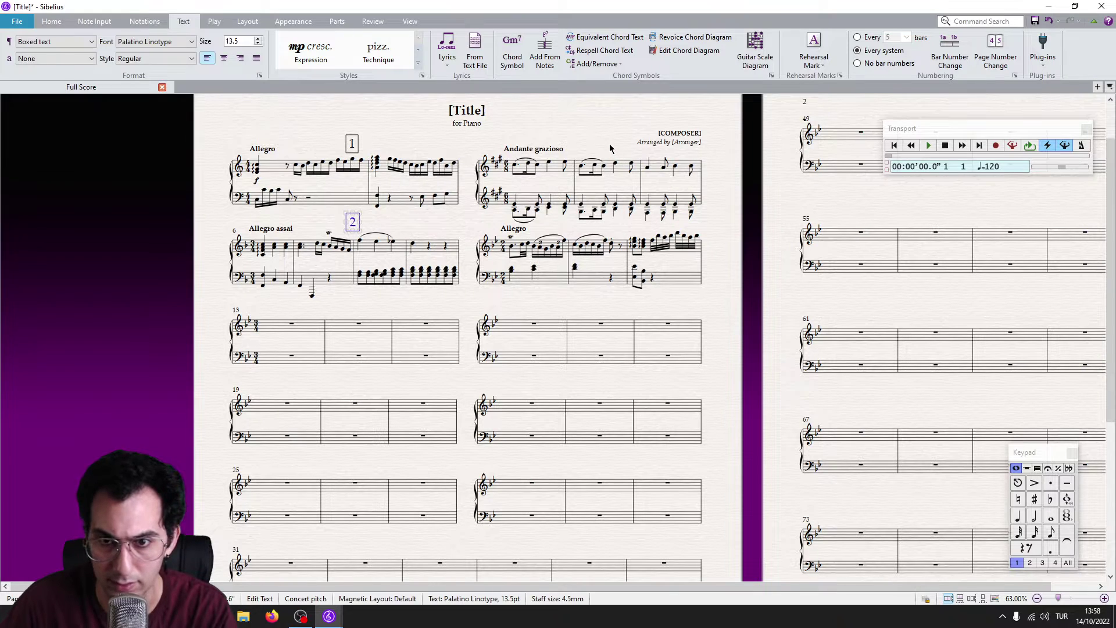
pyautogui.keyDown('alt'); pyautogui.click(602, 194); pyautogui.keyUp('alt')
pyautogui.press('Return')
pyautogui.write('3')
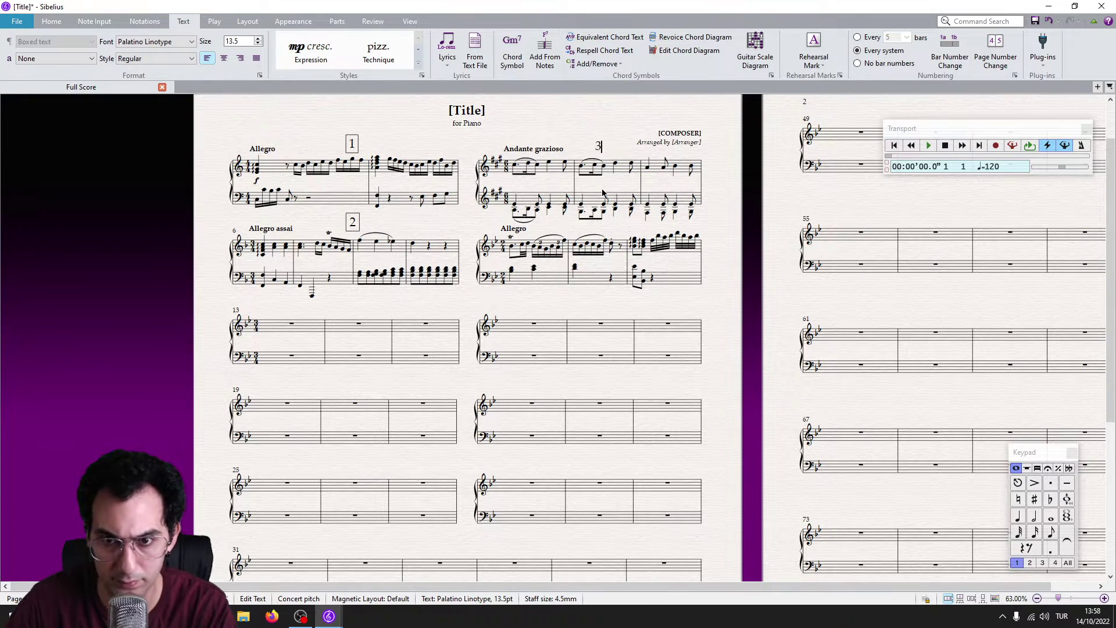
pyautogui.press('Escape')
pyautogui.keyDown('alt'); pyautogui.click(596, 254); pyautogui.keyUp('alt')
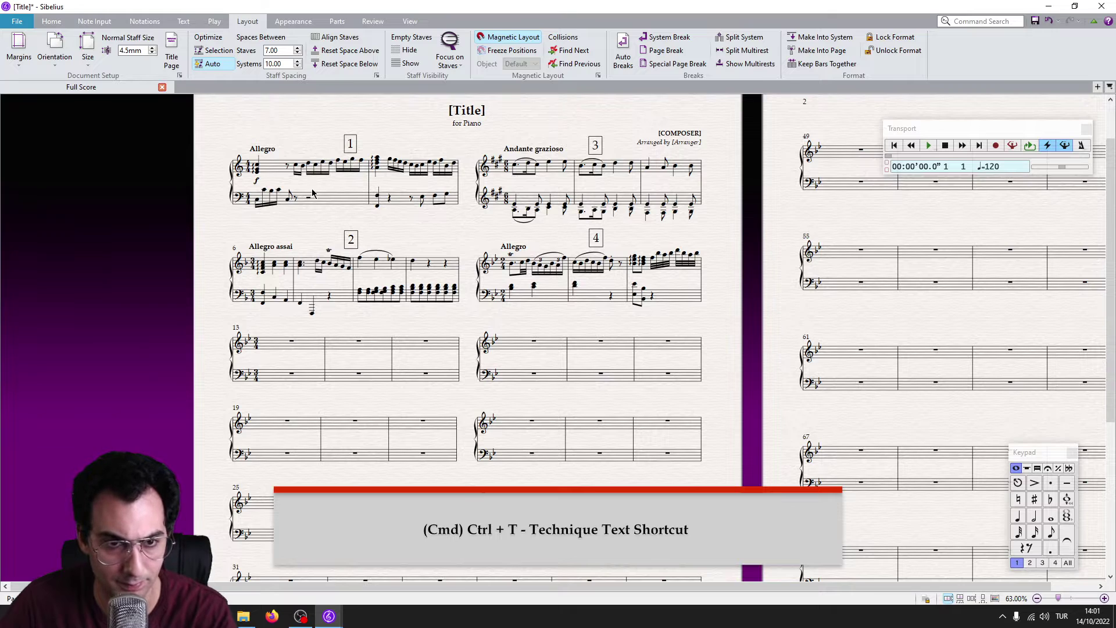
# Add page number 2 at 13.1pt left of row one and 25 left of row two.
pyautogui.click(310, 166)
pyautogui.hotkey('ctrl', 't')
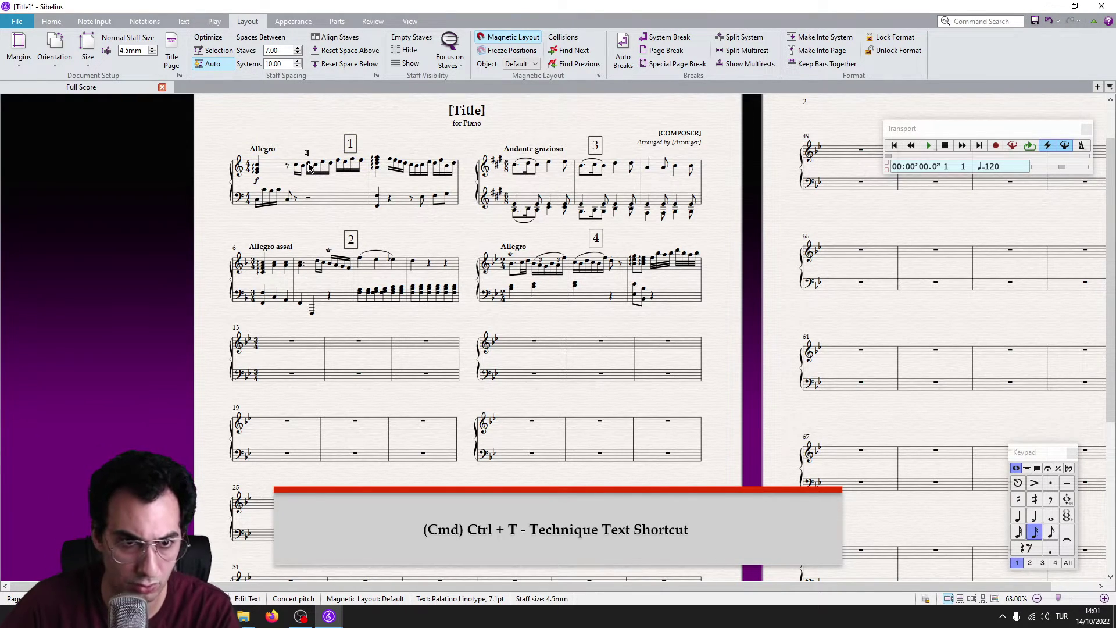
pyautogui.write('z')
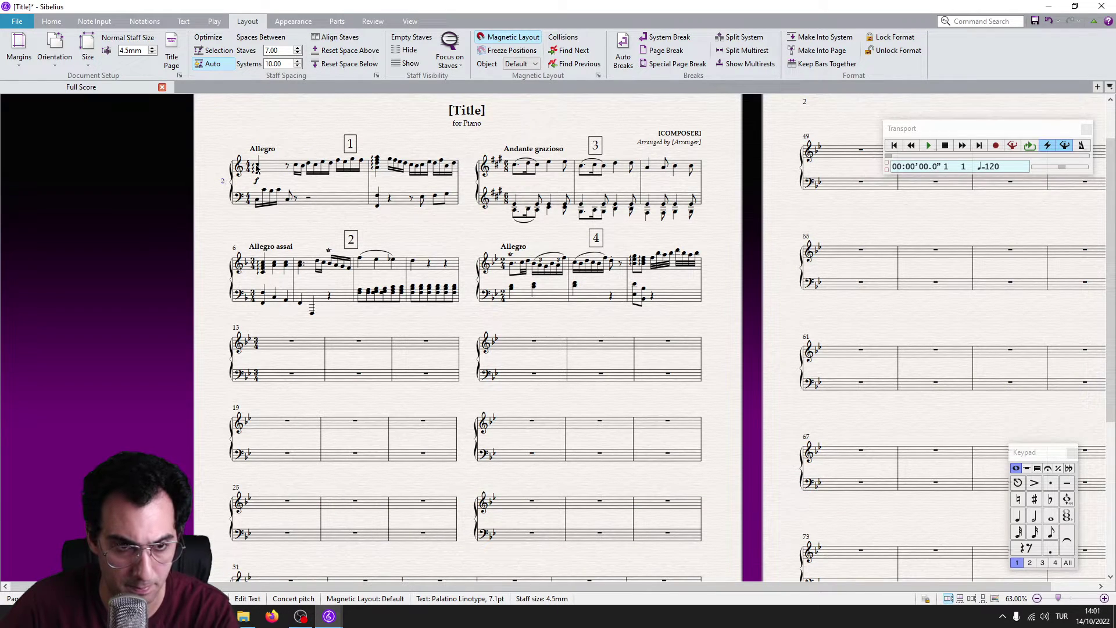
pyautogui.click(177, 23)
pyautogui.scroll(4, 258, 40)
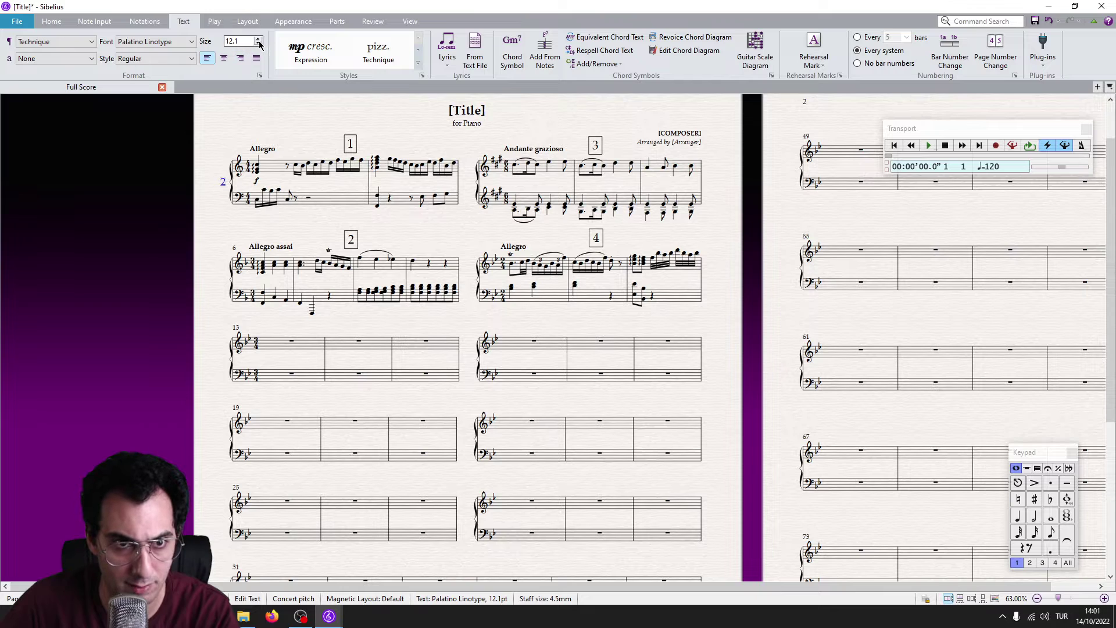
pyautogui.scroll(1, 259, 41)
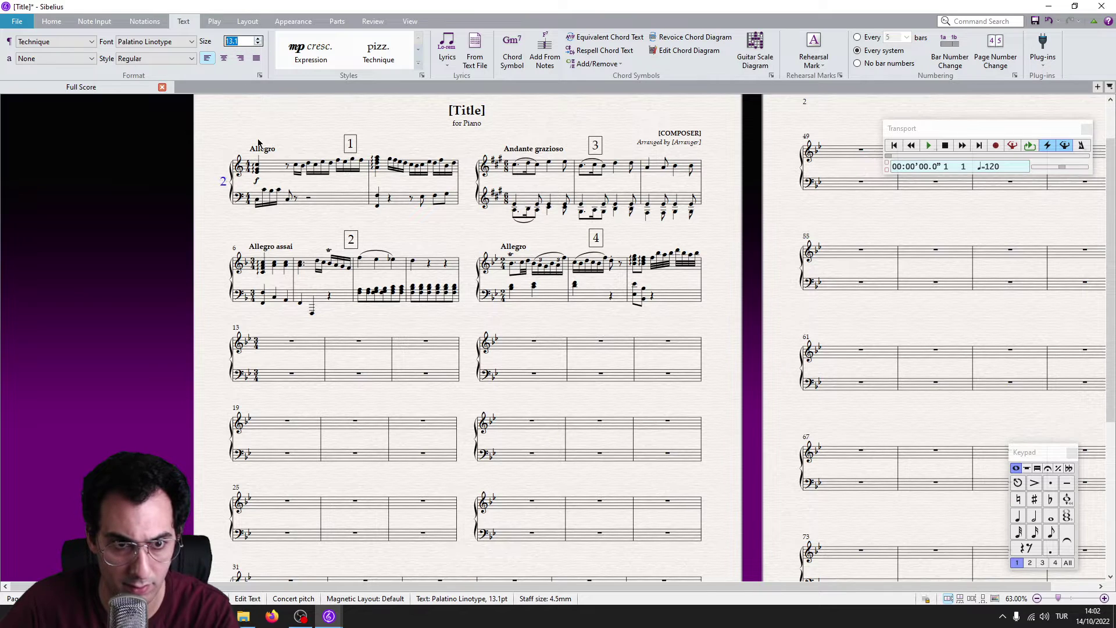
pyautogui.click(223, 274)
pyautogui.press('Return')
pyautogui.write('5')
pyautogui.press('Escape')
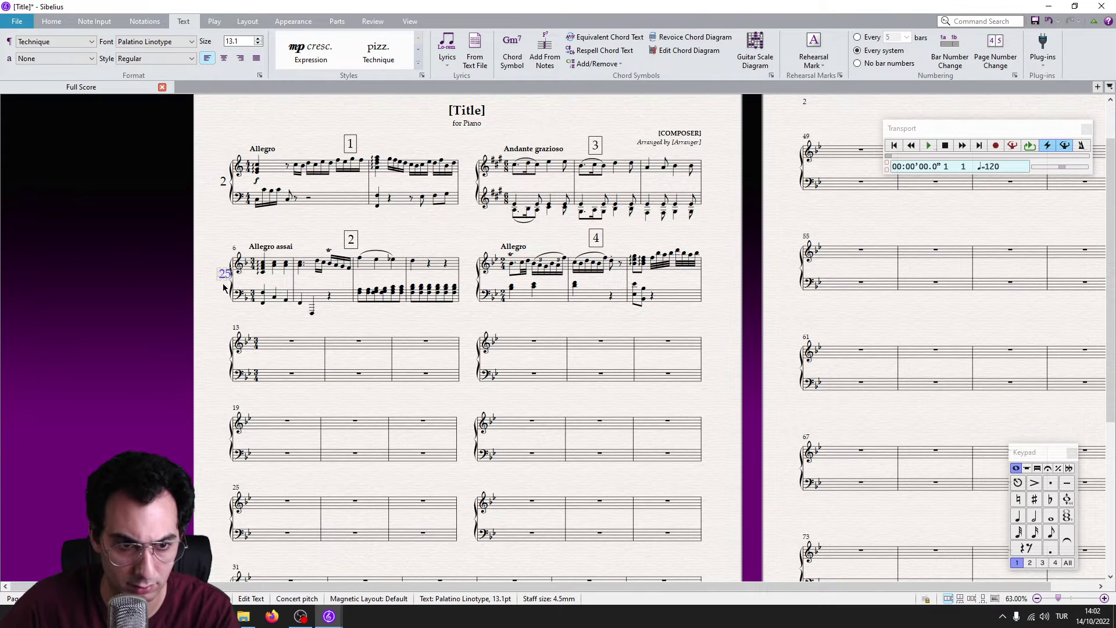
pyautogui.press('Left')
pyautogui.press('Up')
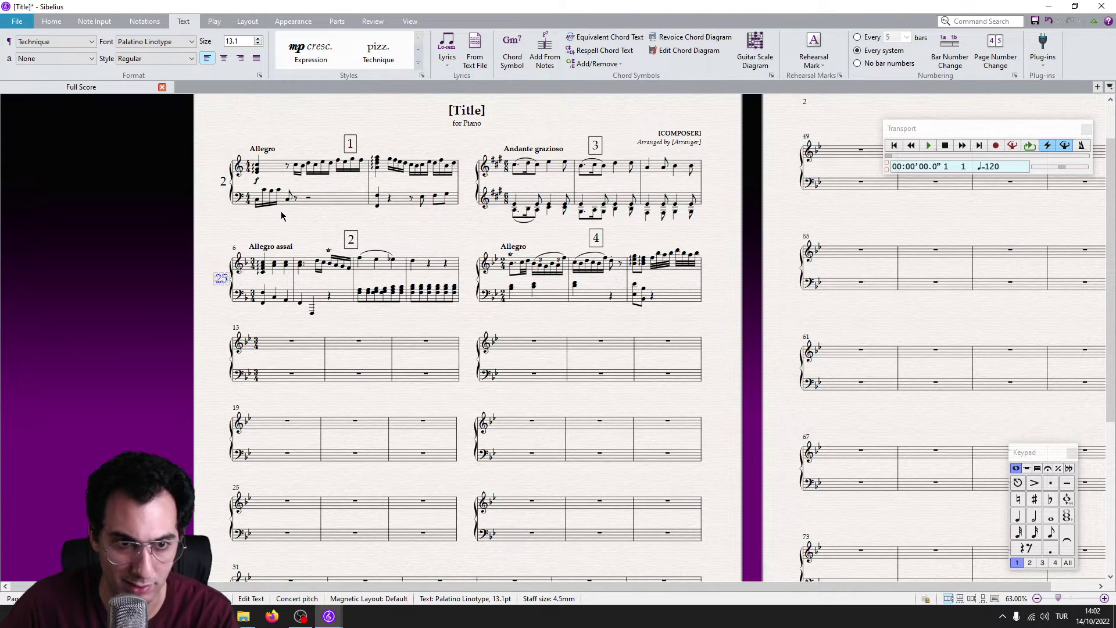
# Copy the numbers to the right ends of both rows and change them to 50 and 75.
pyautogui.click(222, 183)
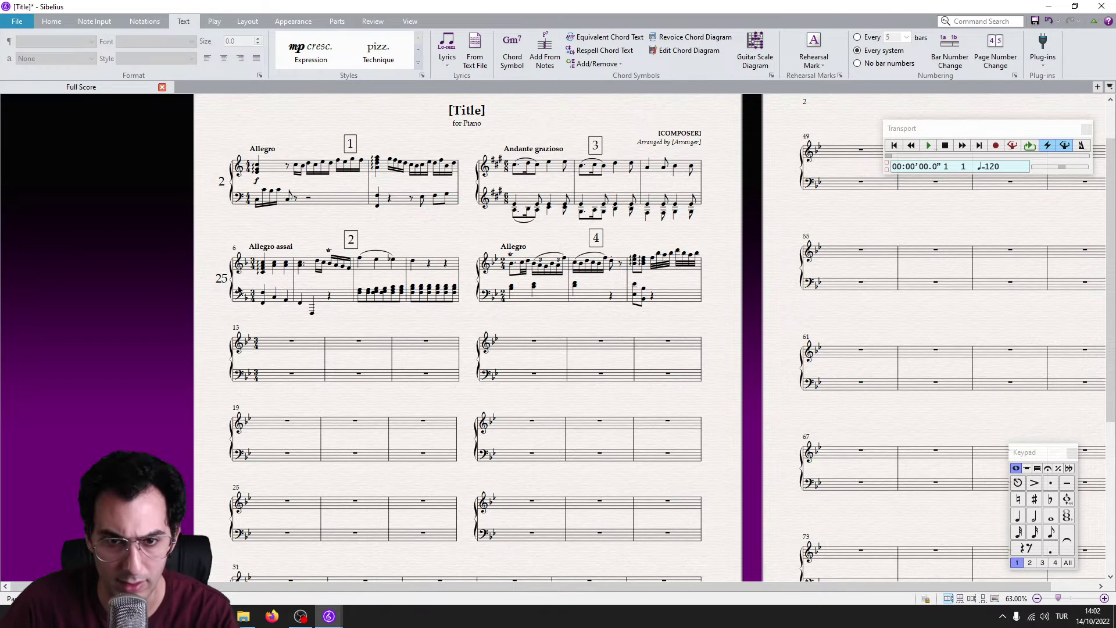
pyautogui.click(223, 279)
pyautogui.keyDown('alt'); pyautogui.click(708, 189); pyautogui.keyUp('alt')
pyautogui.keyDown('alt'); pyautogui.click(714, 285); pyautogui.keyUp('alt')
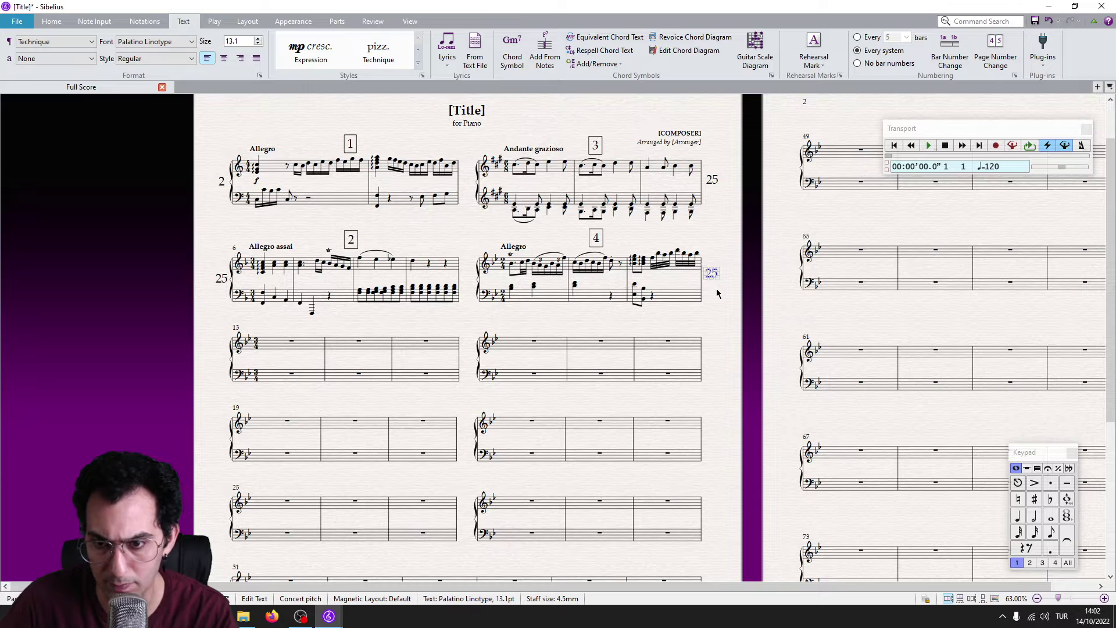
pyautogui.press('Down')
pyautogui.press('Down')
pyautogui.press('Down')
pyautogui.press('Down')
pyautogui.press('Down')
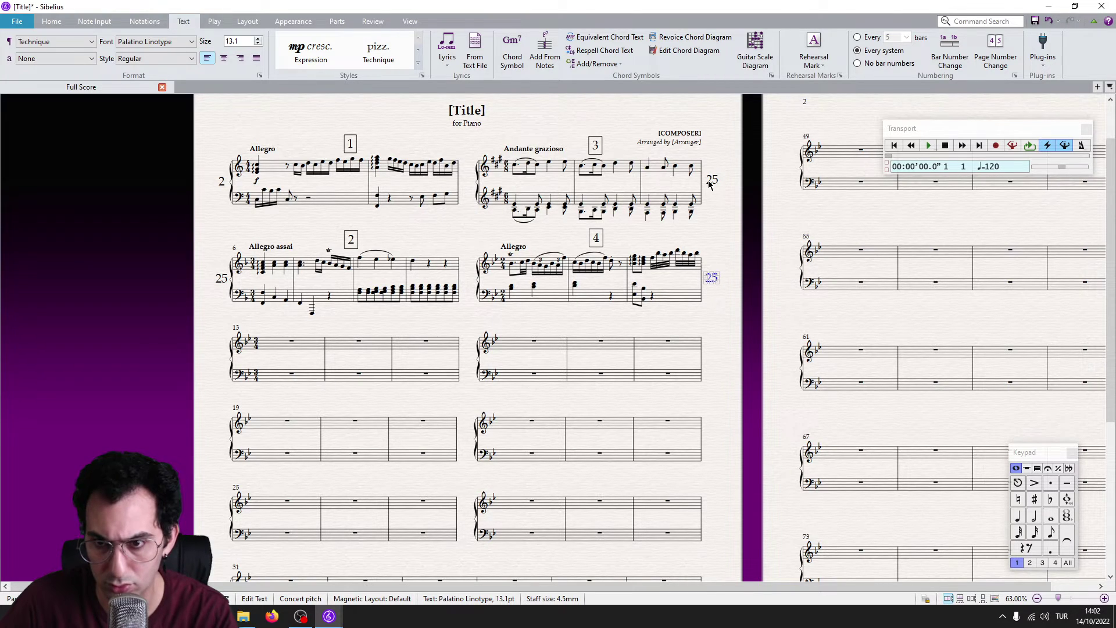
pyautogui.click(710, 181)
pyautogui.press('Delete')
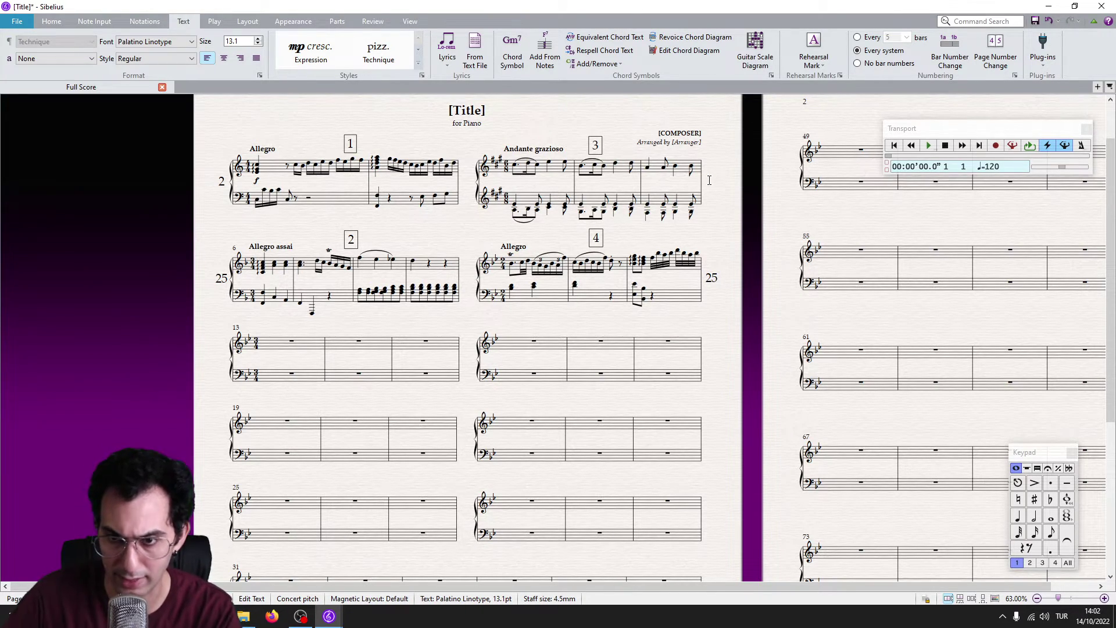
pyautogui.hotkey('ctrl', 'z')
pyautogui.press('Escape')
pyautogui.click(714, 181)
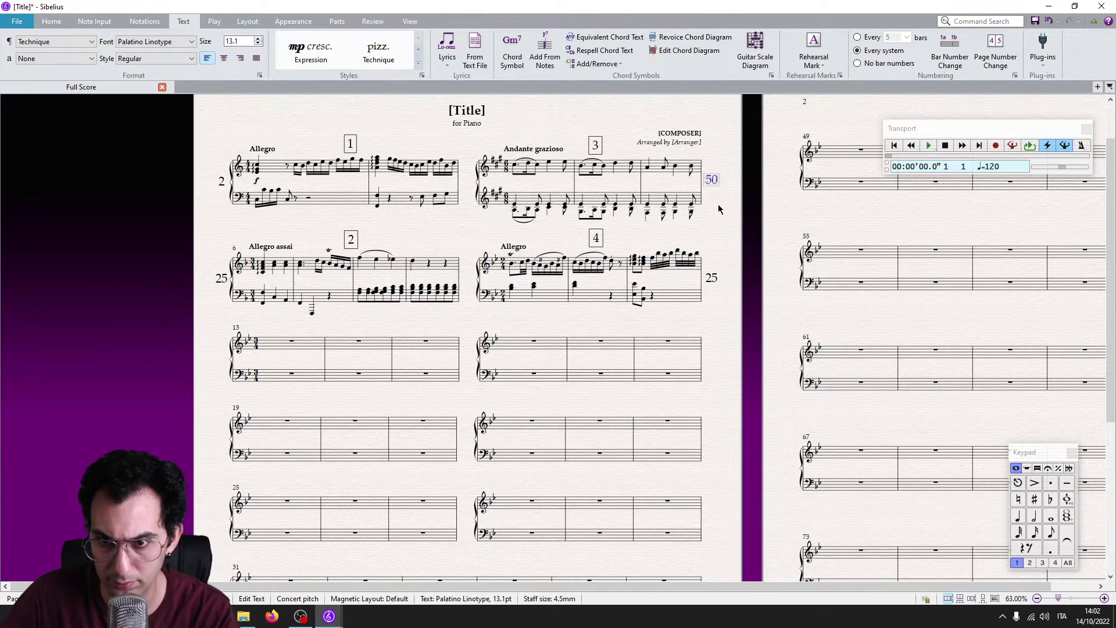
pyautogui.click(712, 280)
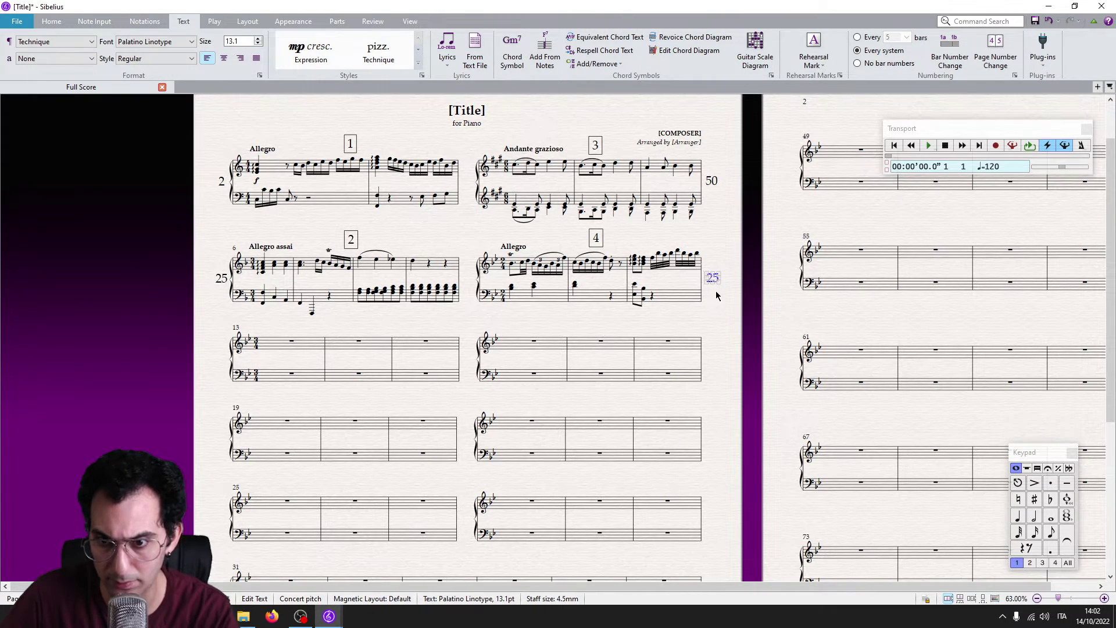
pyautogui.write('75')
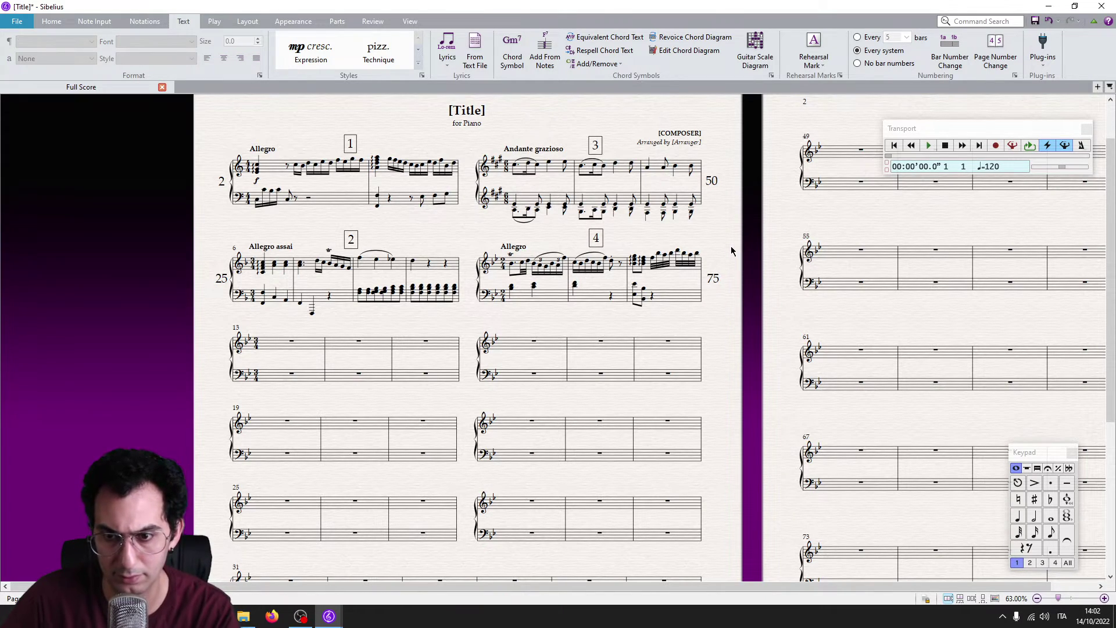
pyautogui.press('Escape')
pyautogui.press('Escape')
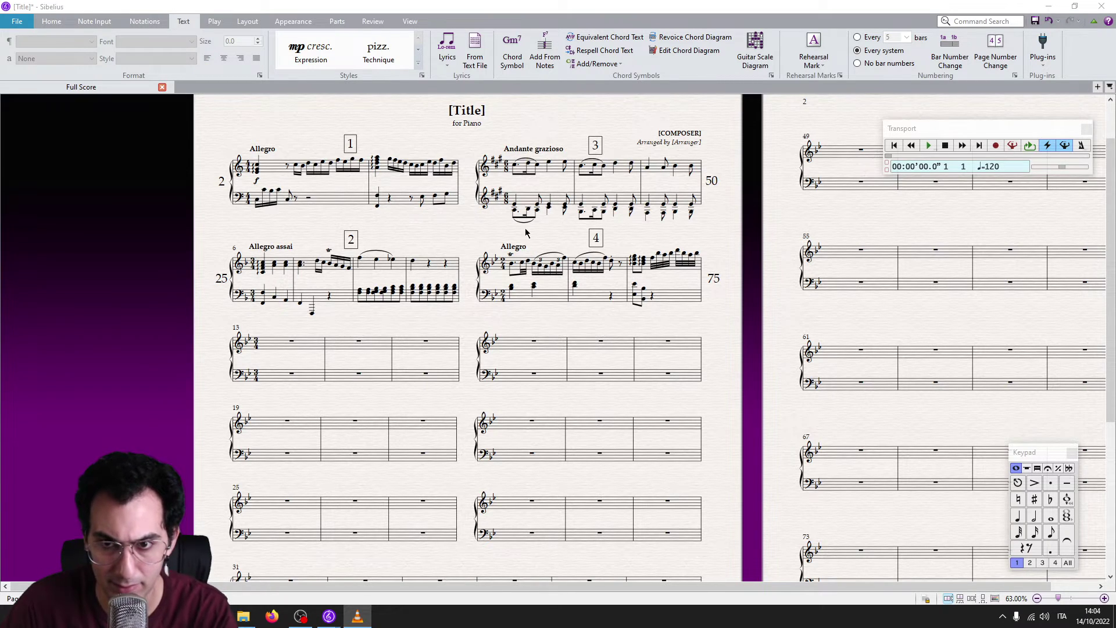
# Delete the composer credit, keeping the 'for Piano' subtitle in place.
pyautogui.click(676, 144)
pyautogui.press('Delete')
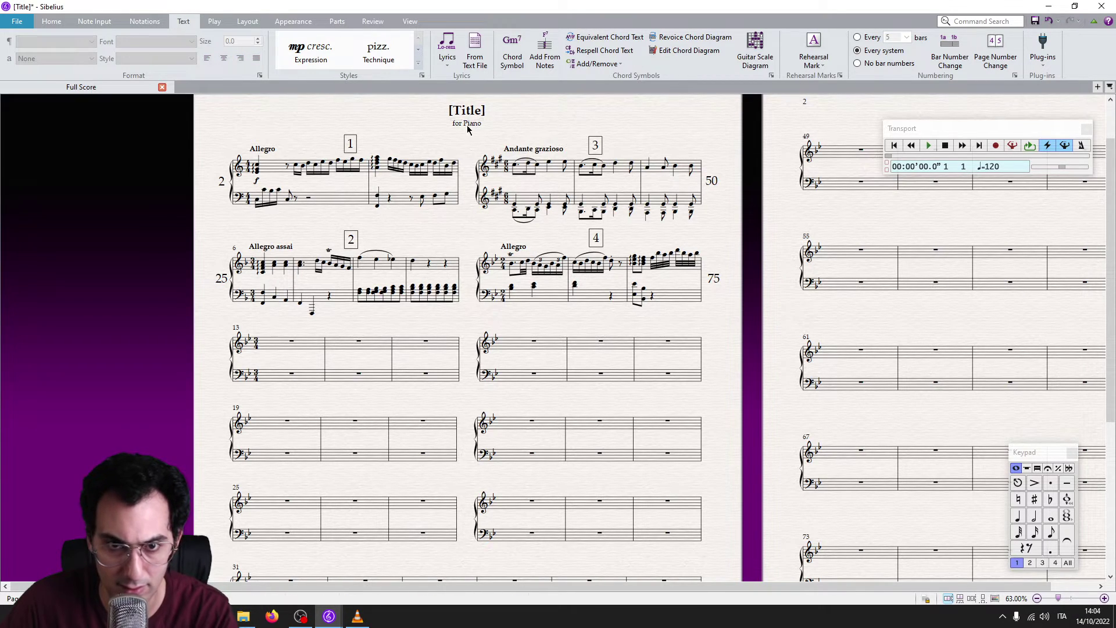
pyautogui.click(467, 123)
pyautogui.press('Delete')
pyautogui.hotkey('ctrl', 'z')
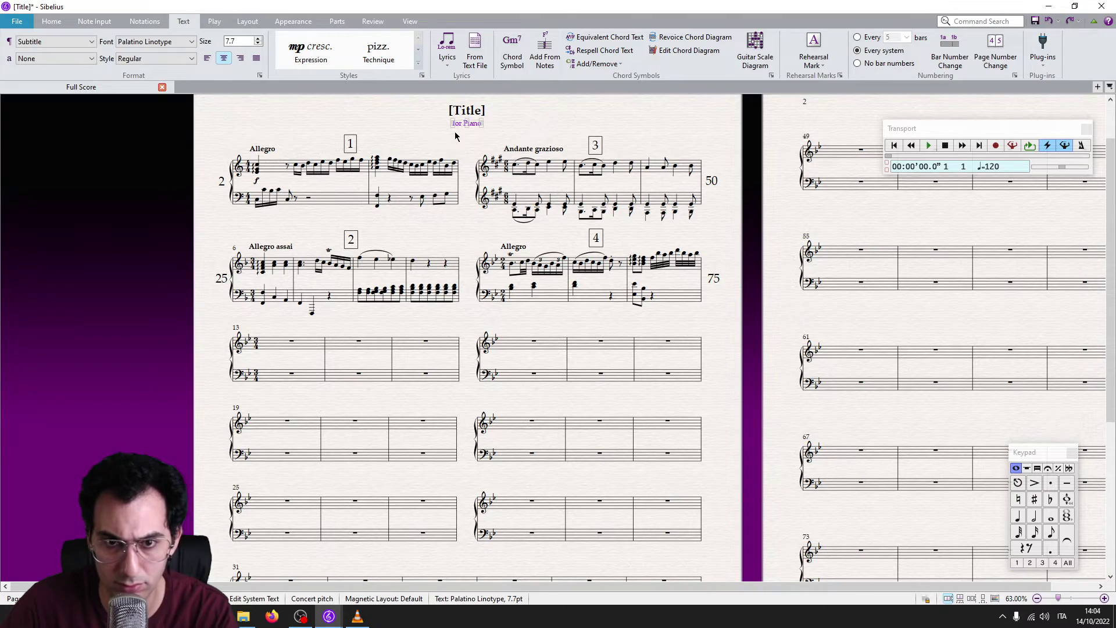
pyautogui.moveTo(329, 617)
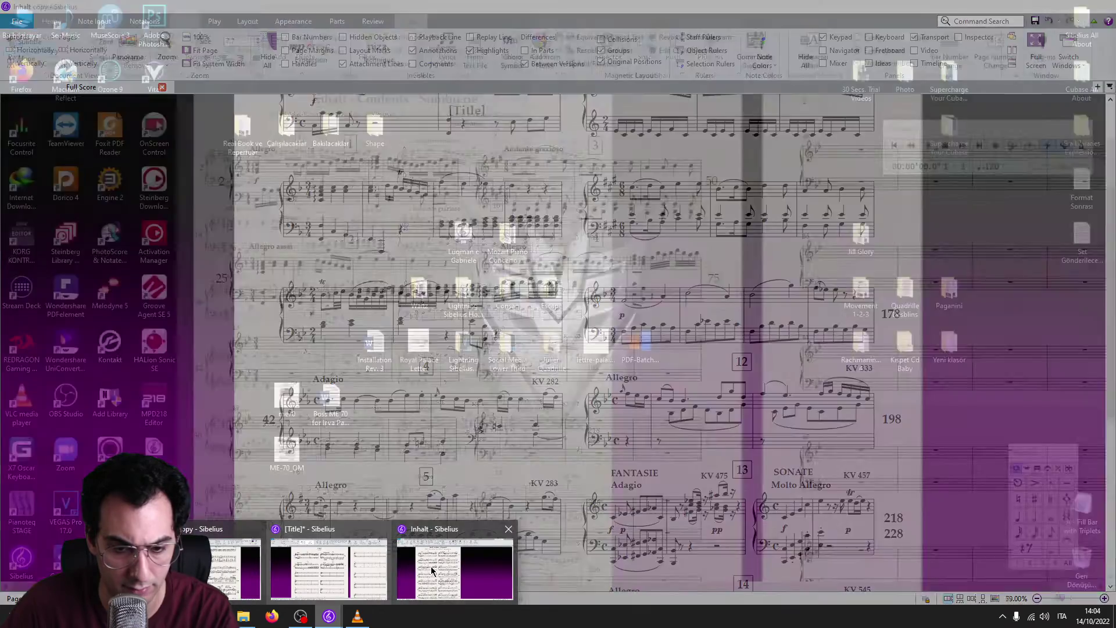
# Replace the [Title] placeholder with the title 'Inhalt - Contents - Sommerie' copied from the Inhalt score.
pyautogui.click(453, 572)
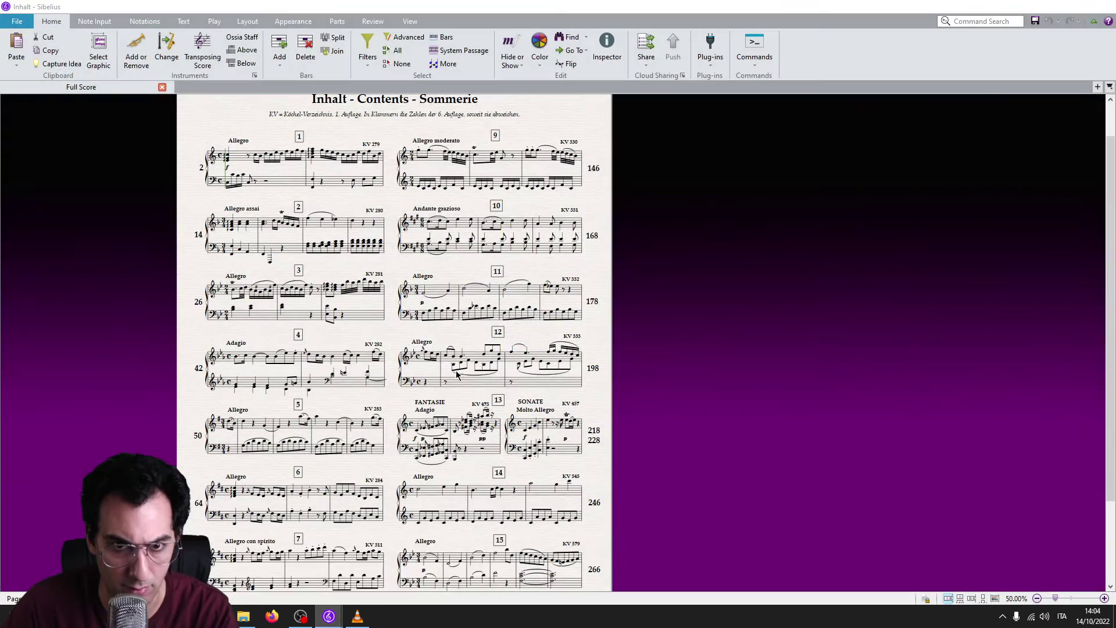
pyautogui.doubleClick(369, 142)
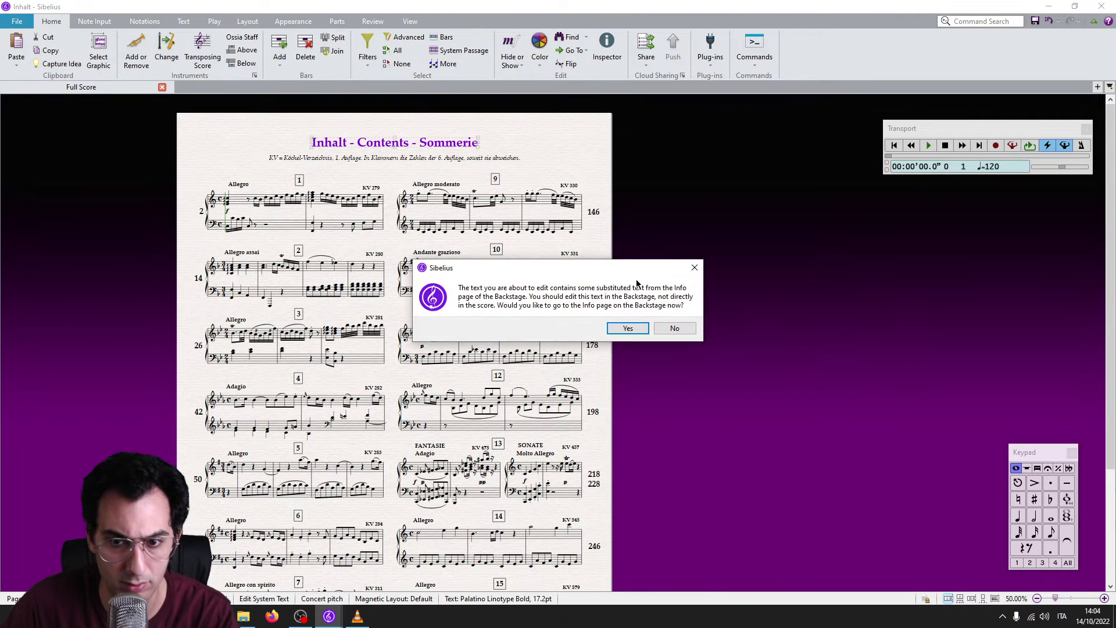
pyautogui.click(673, 326)
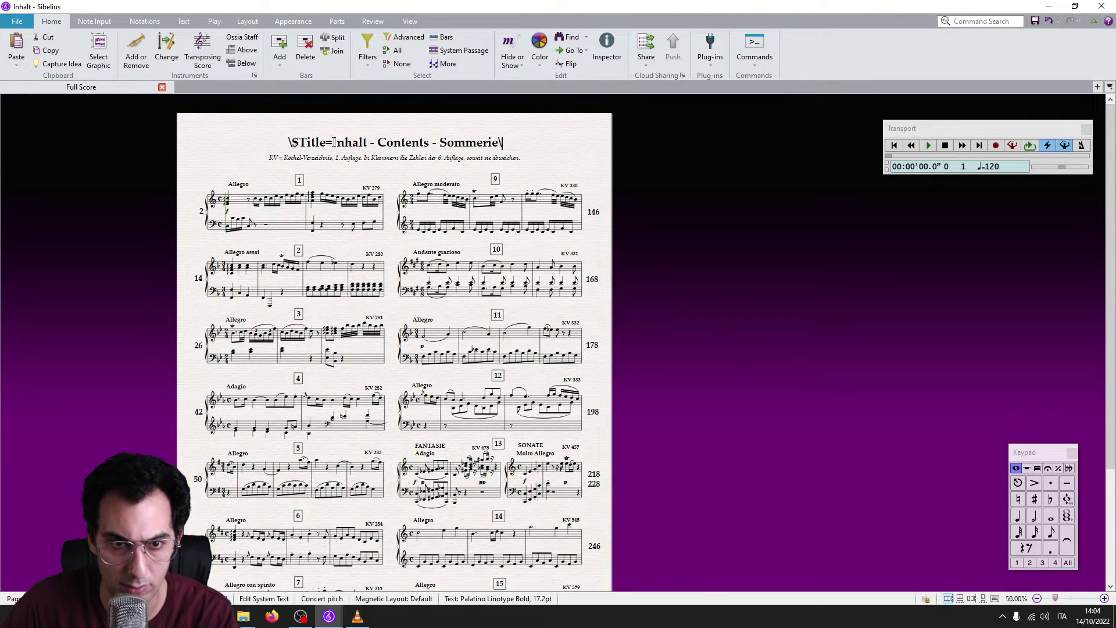
pyautogui.moveTo(333, 142); pyautogui.dragTo(493, 146)
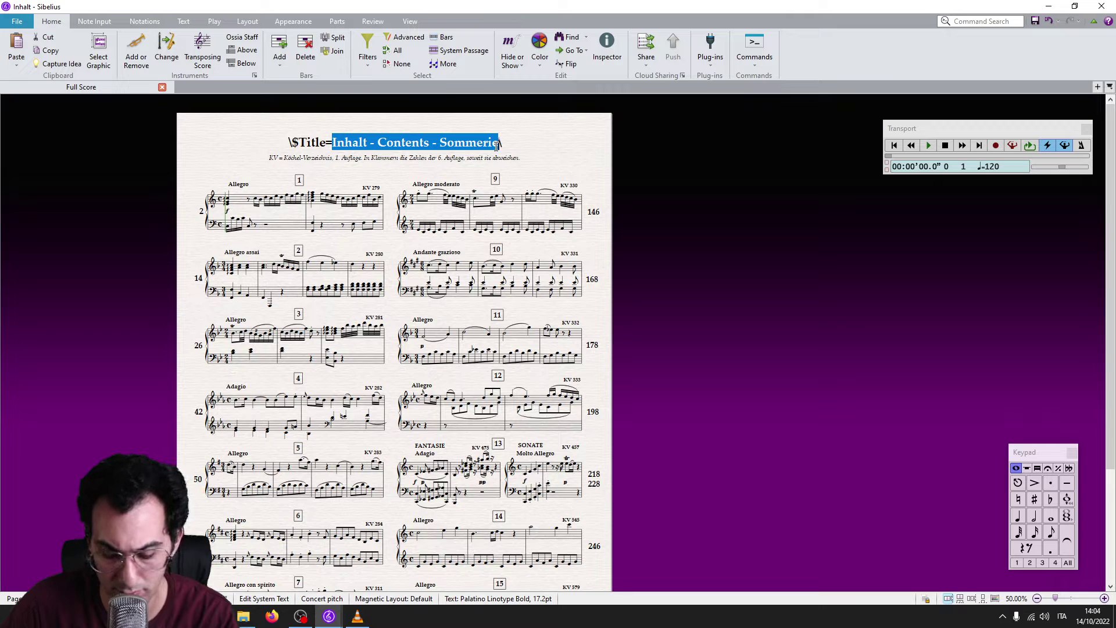
pyautogui.click(329, 616)
pyautogui.click(360, 562)
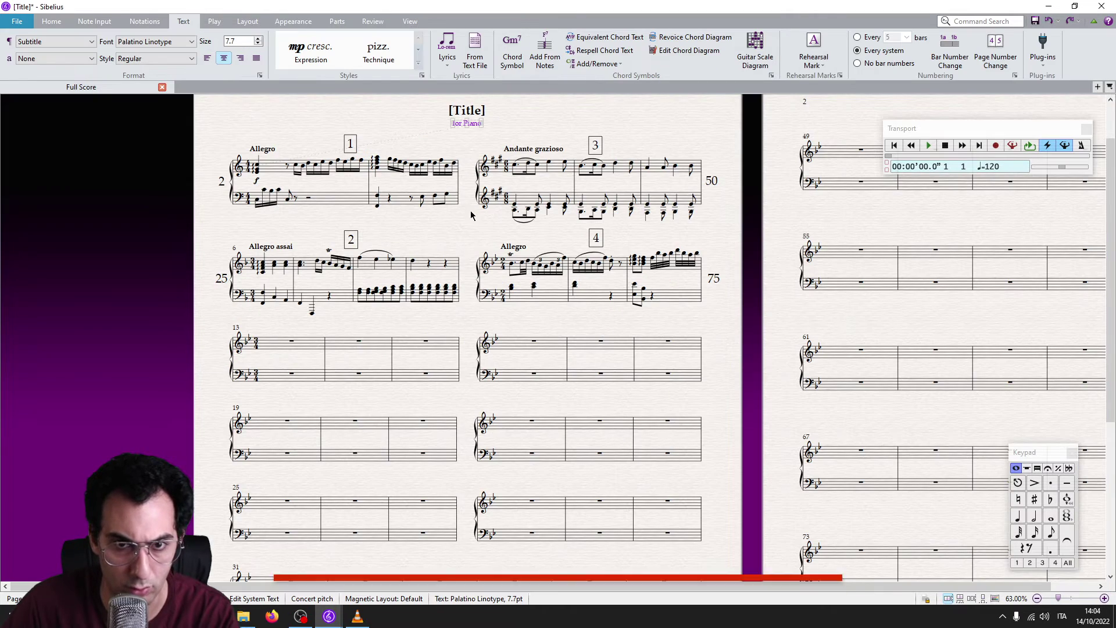
pyautogui.doubleClick(467, 110)
pyautogui.click(677, 329)
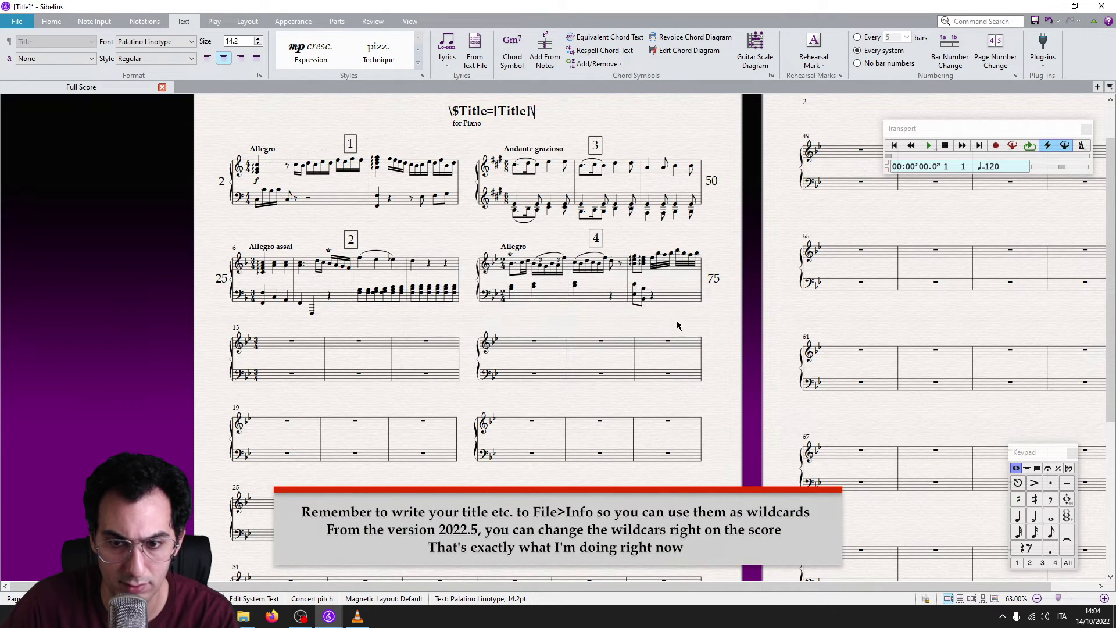
pyautogui.moveTo(495, 110); pyautogui.dragTo(532, 111)
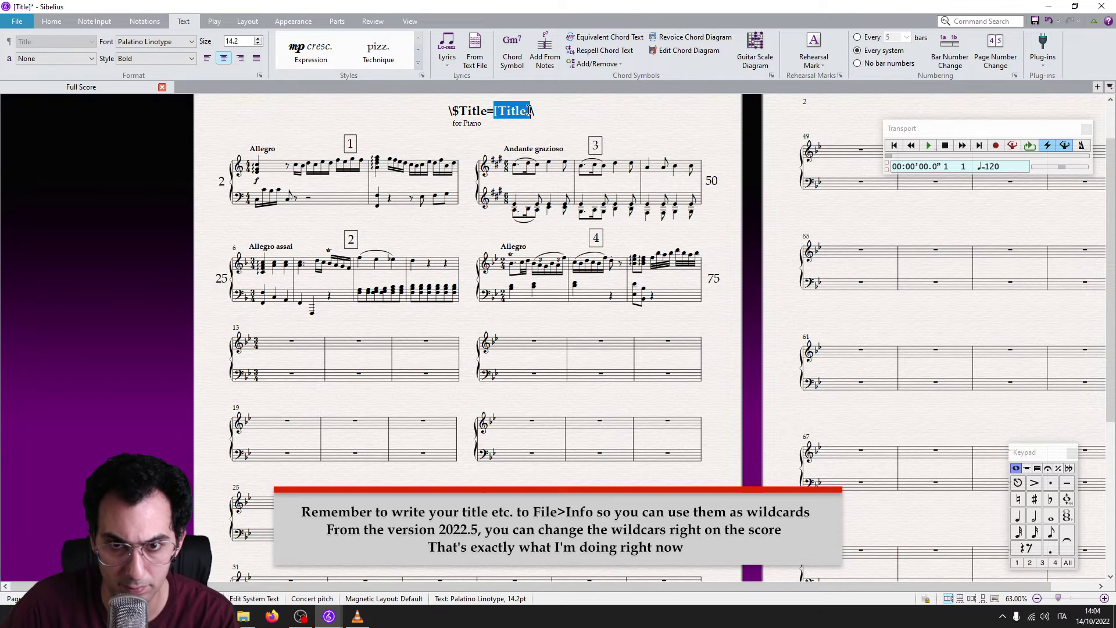
pyautogui.write('Inhalt - Contents - Sommerie')
pyautogui.click(469, 144)
pyautogui.moveTo(330, 617)
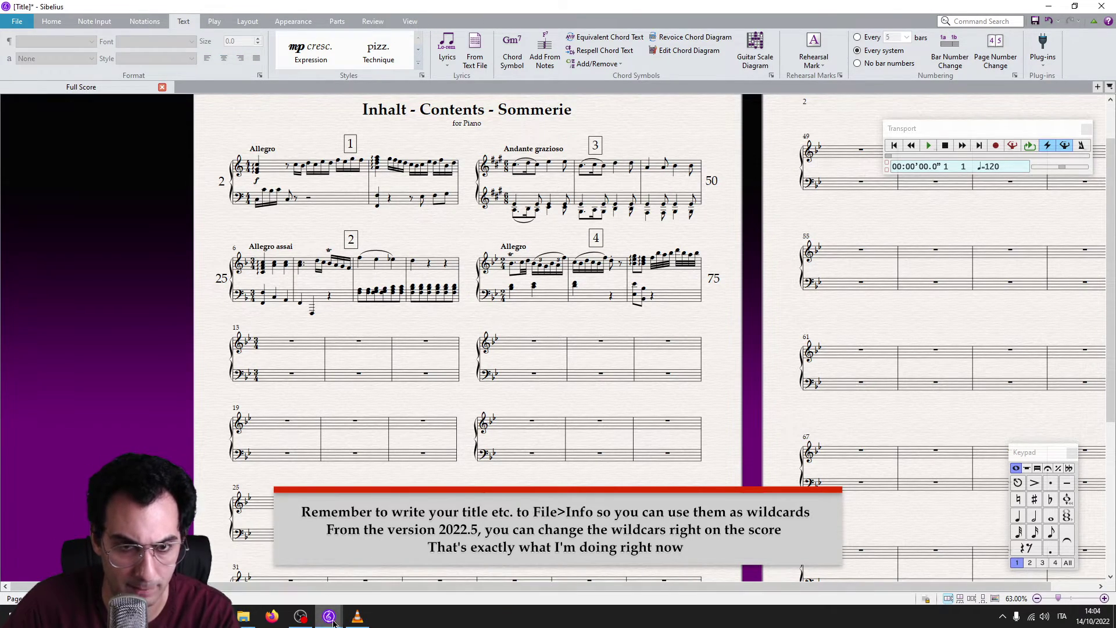
# Replace the 'for Piano' subtitle with the Köchel-Verzeichnis note copied from the Inhalt score.
pyautogui.click(287, 558)
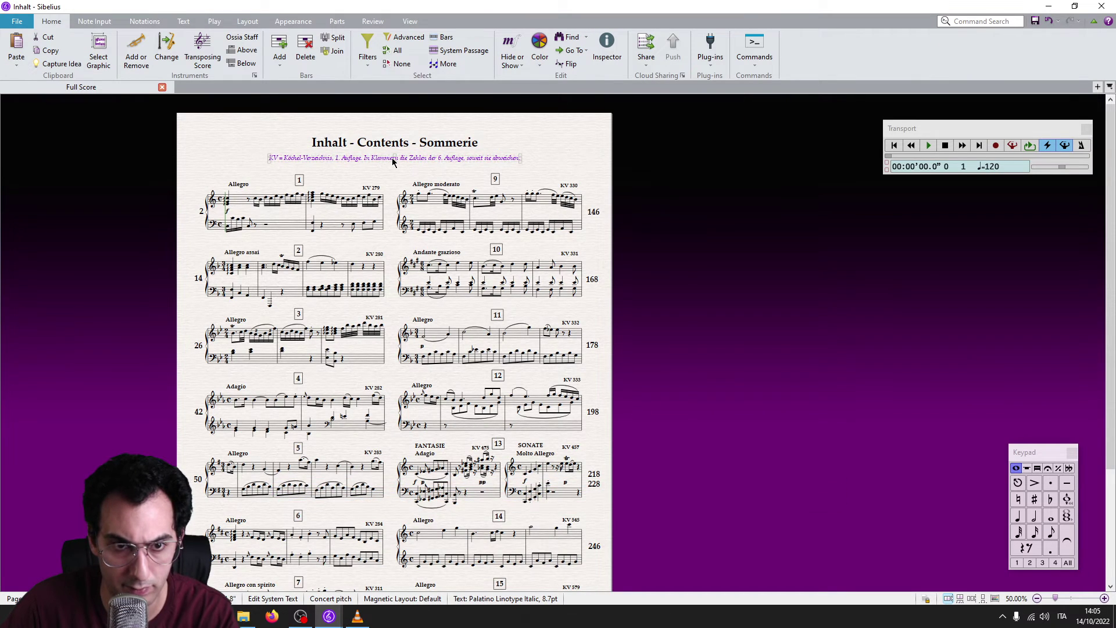
pyautogui.doubleClick(392, 162)
pyautogui.hotkey('ctrl', 'a')
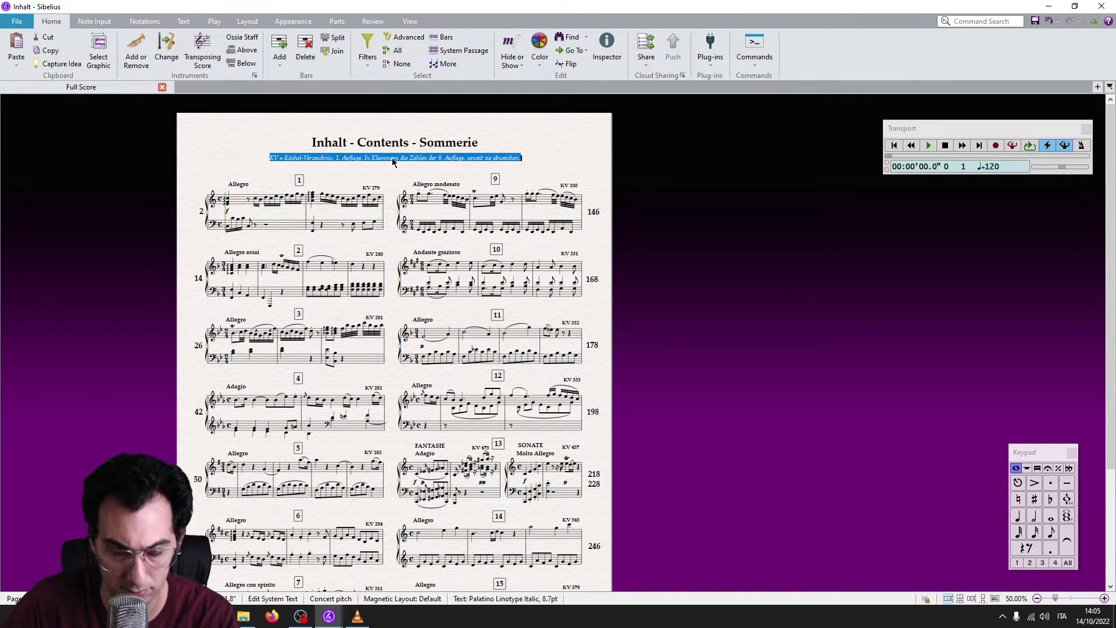
pyautogui.press('Escape')
pyautogui.press('Escape')
pyautogui.moveTo(329, 616)
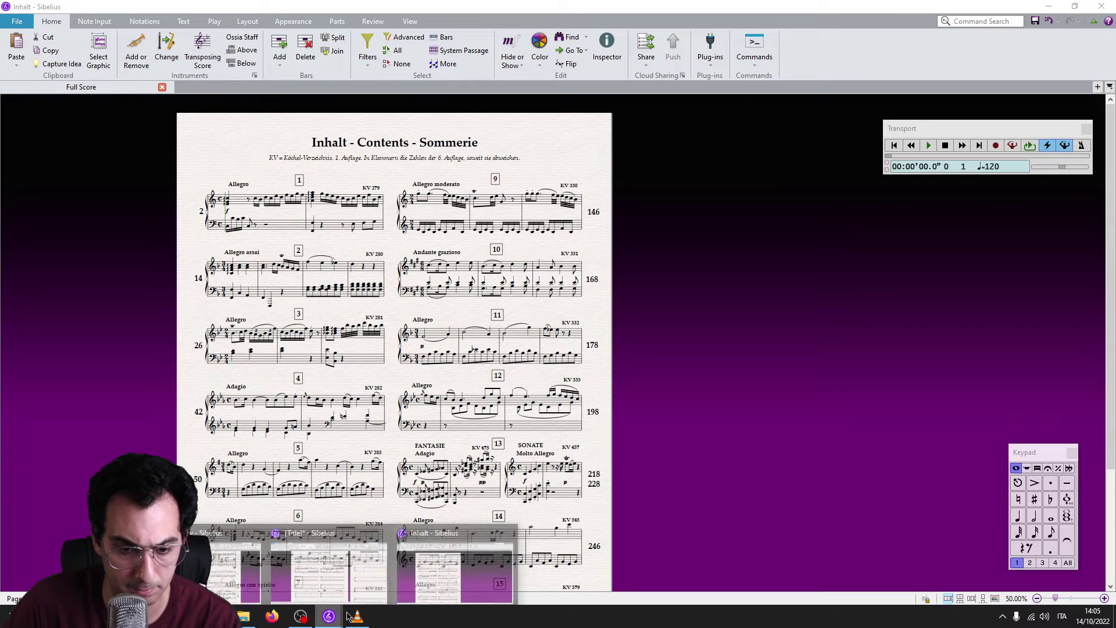
pyautogui.click(350, 575)
pyautogui.doubleClick(472, 125)
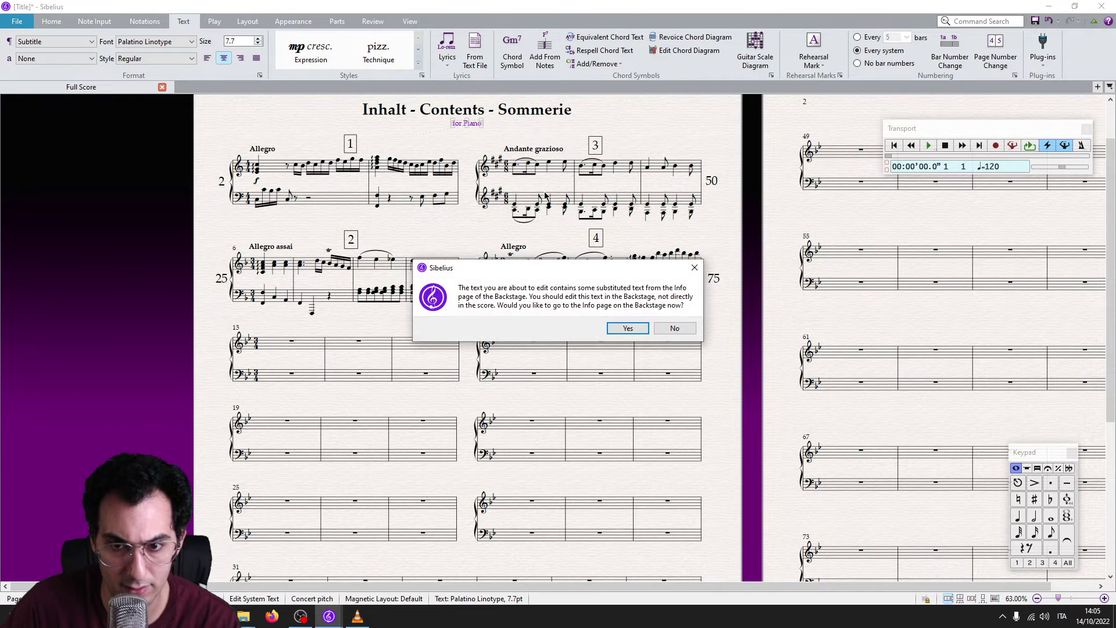
pyautogui.click(676, 328)
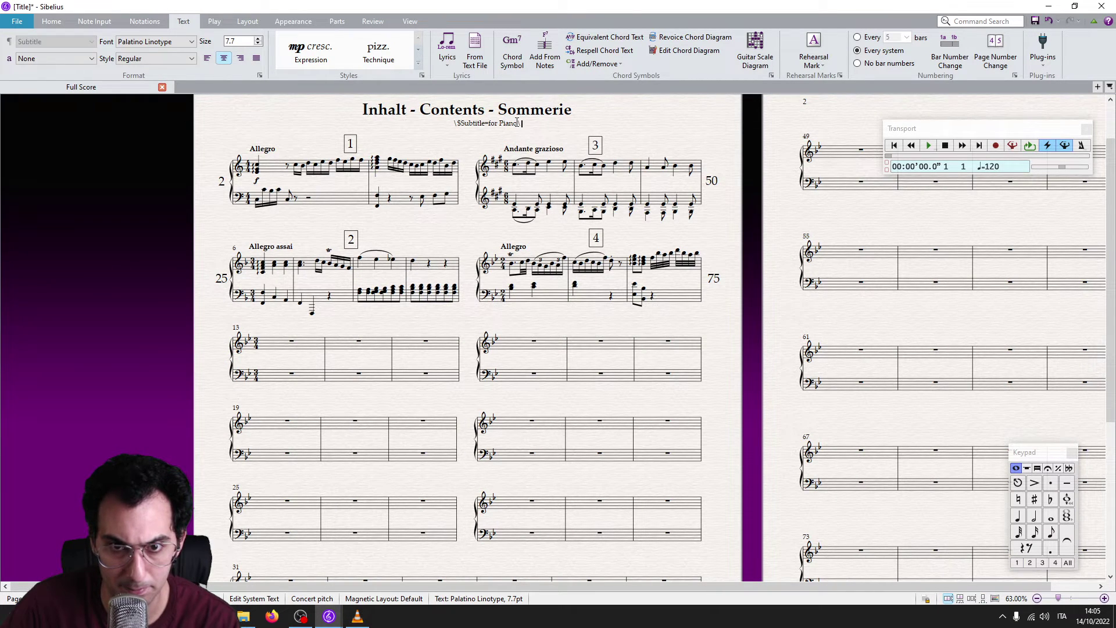
pyautogui.moveTo(517, 122); pyautogui.dragTo(491, 121)
pyautogui.write('KV = Köchel-Verzeichnis. 1. Auflage. In Klammern die Zahlen der 6. Auflage, soweit sie abweichen.')
pyautogui.press('Escape')
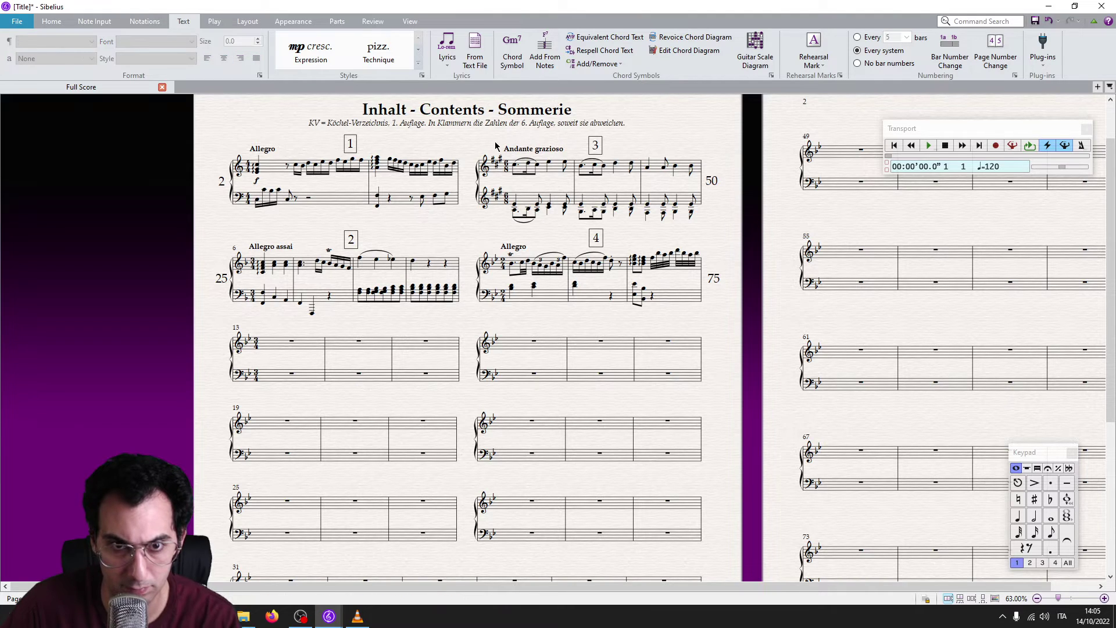
pyautogui.scroll(3, 503, 281)
pyautogui.scroll(-1, 504, 281)
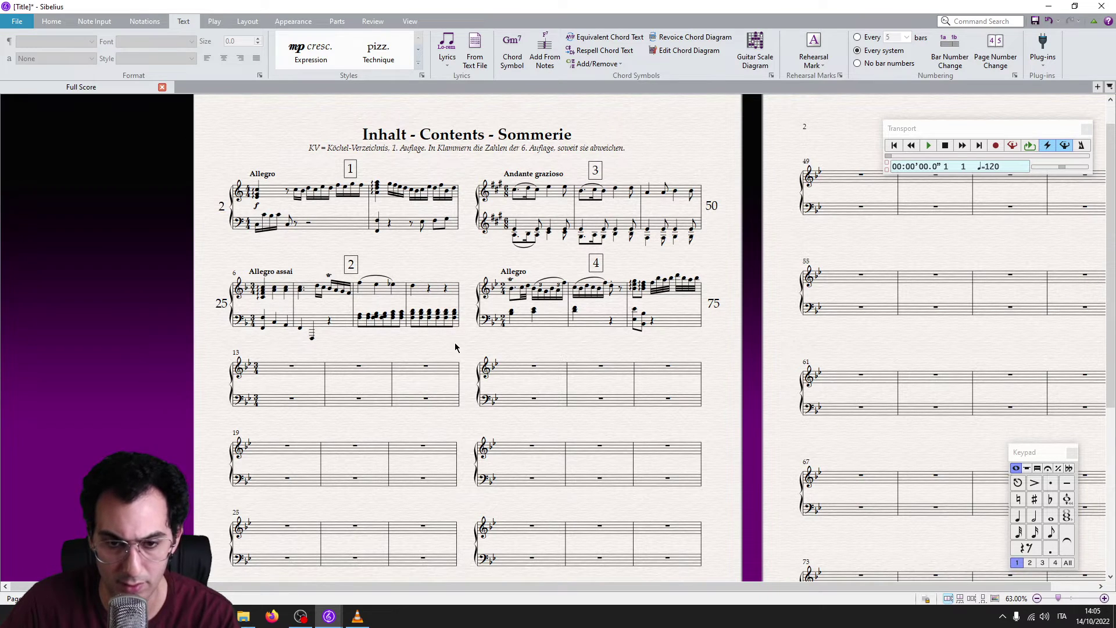
# Select the whole score and apply a Bar Number Change of 'No bar number'.
pyautogui.hotkey('ctrl', 'a')
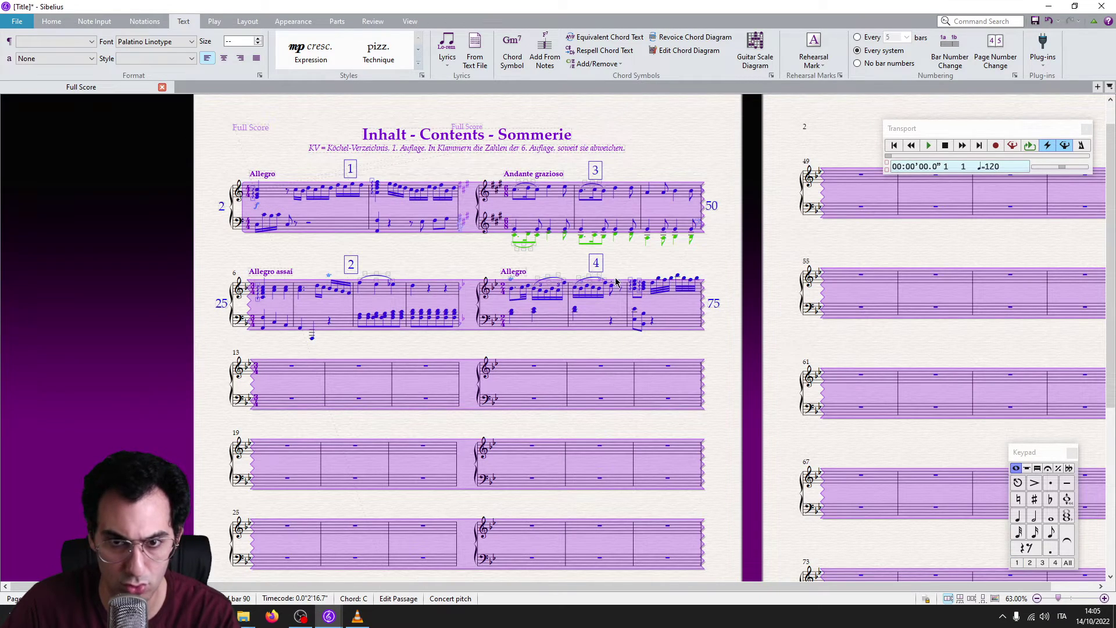
pyautogui.click(974, 24)
pyautogui.write('bar numb')
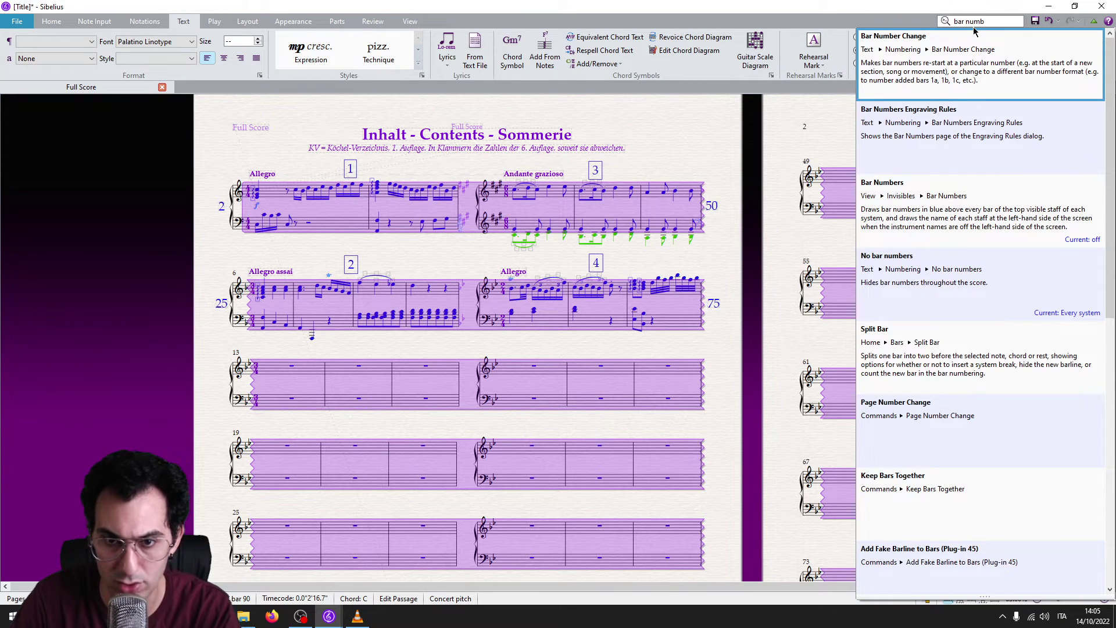
pyautogui.press('Return')
pyautogui.click(497, 297)
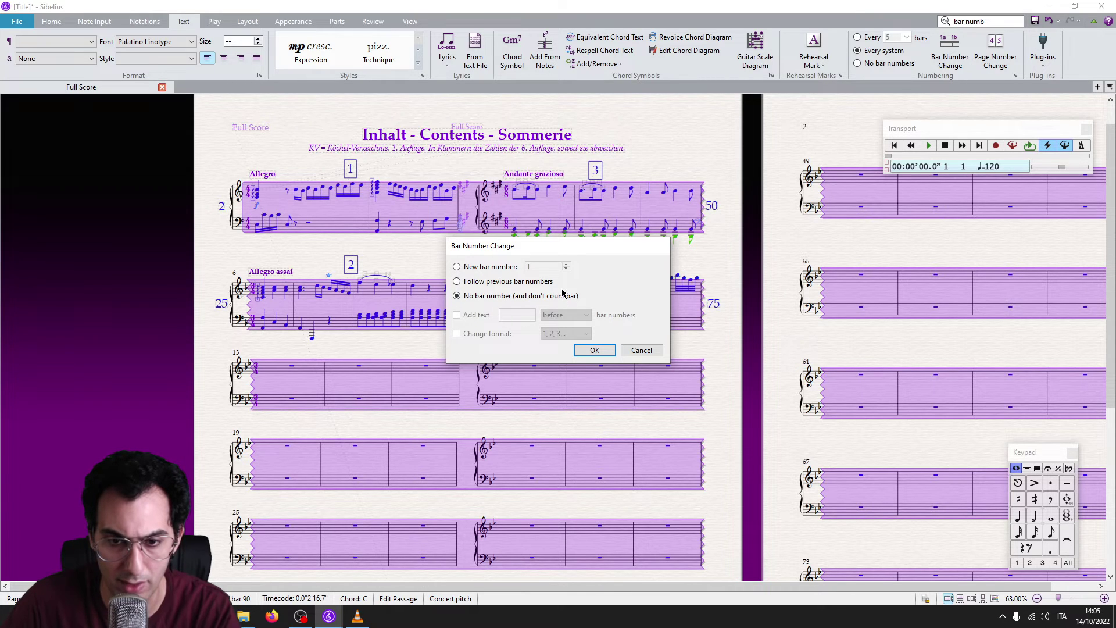
pyautogui.press('Return')
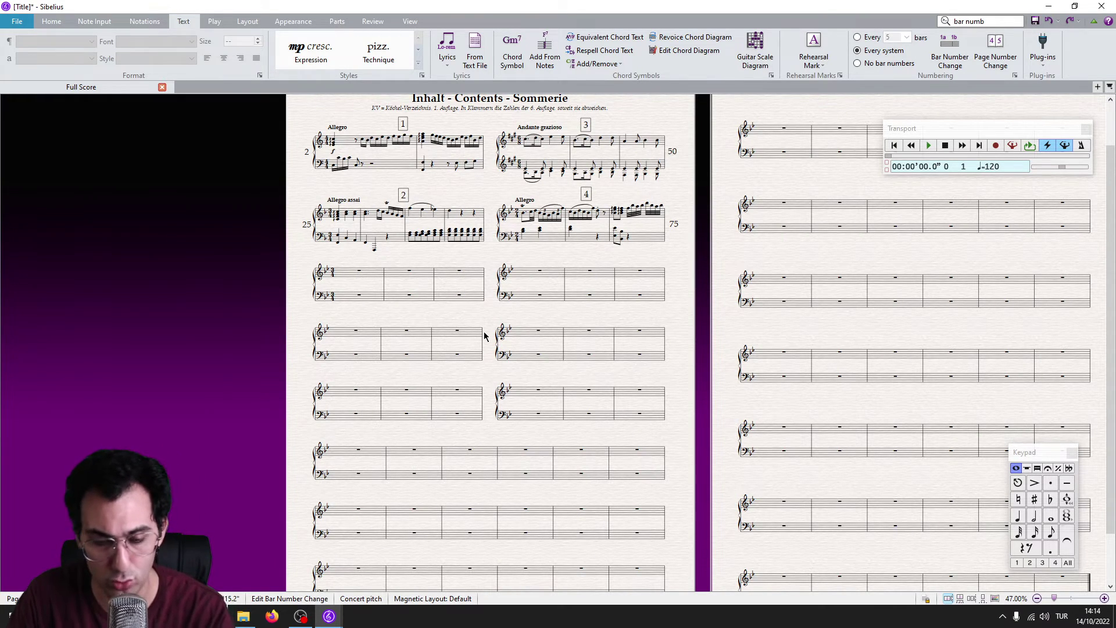
# In Document Setup, set the no-names staff margin to 0 and the right page margin to 14 mm.
pyautogui.hotkey('ctrl', 'd')
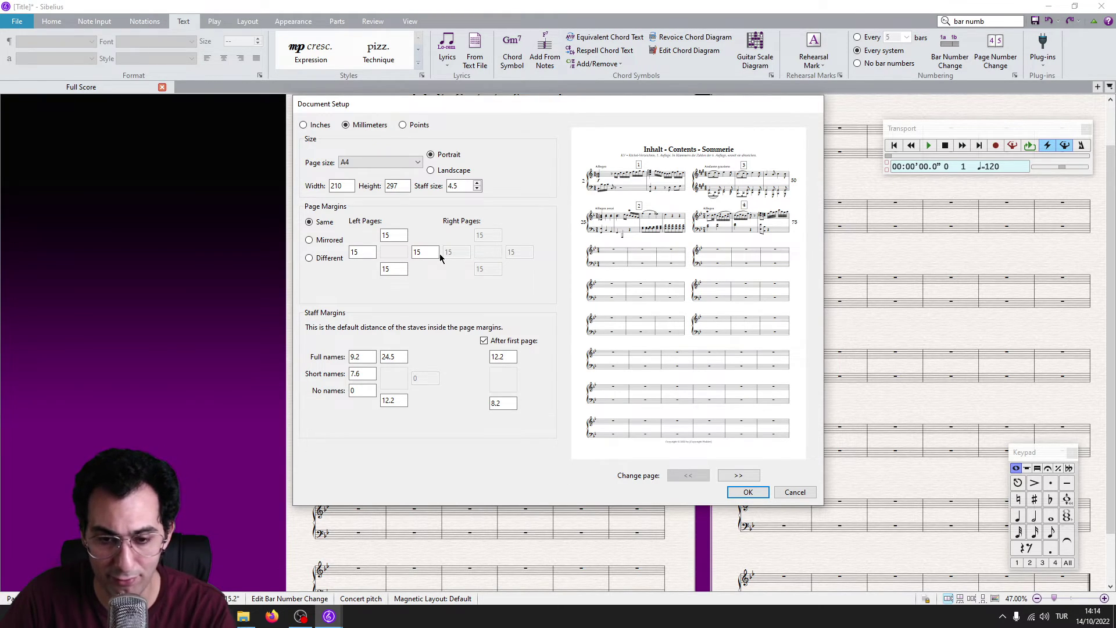
pyautogui.click(385, 400)
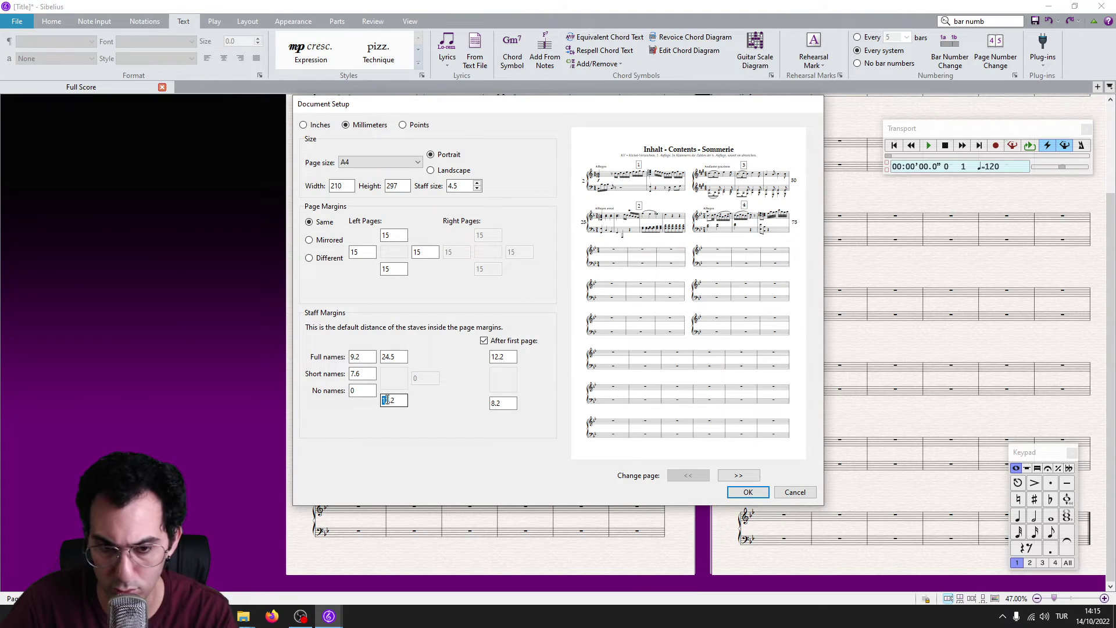
pyautogui.write('0')
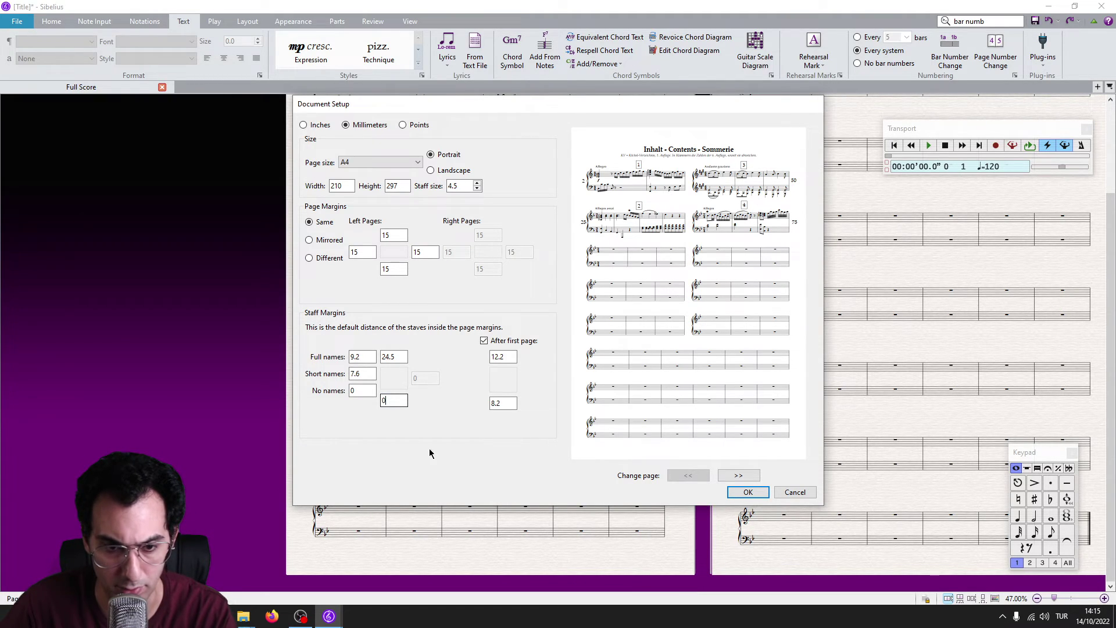
pyautogui.click(429, 252)
pyautogui.write('14')
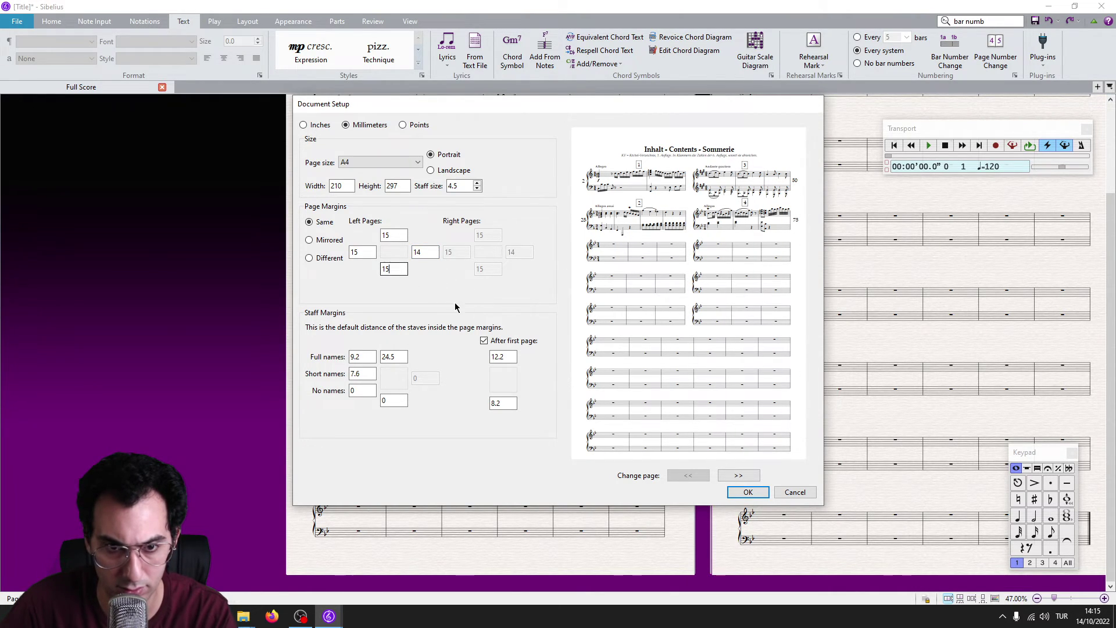
pyautogui.click(746, 492)
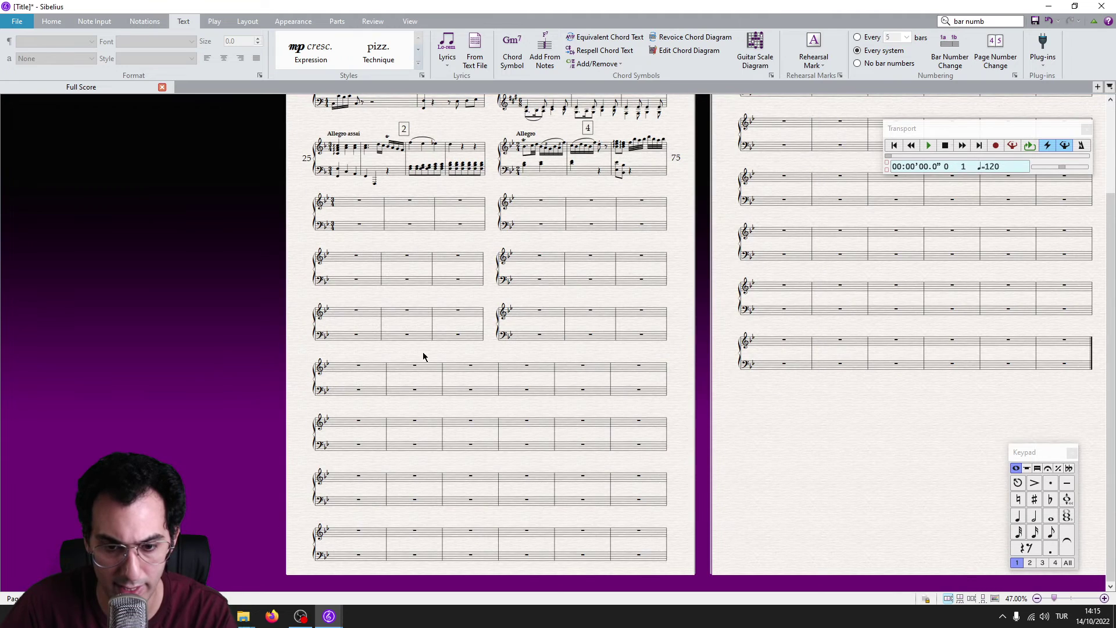
pyautogui.scroll(3, 518, 237)
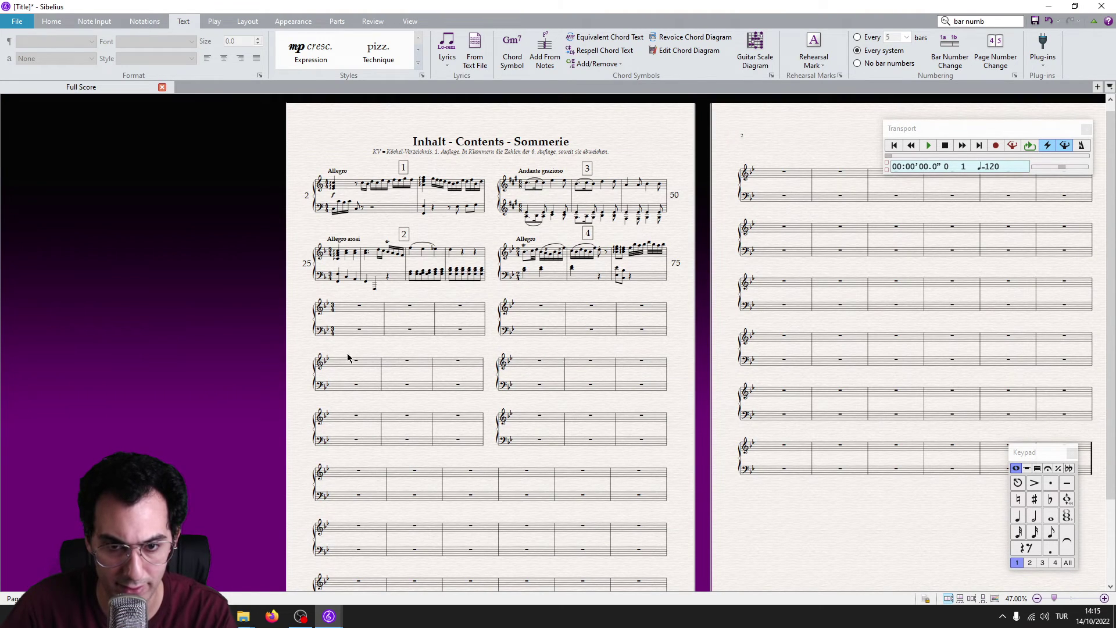